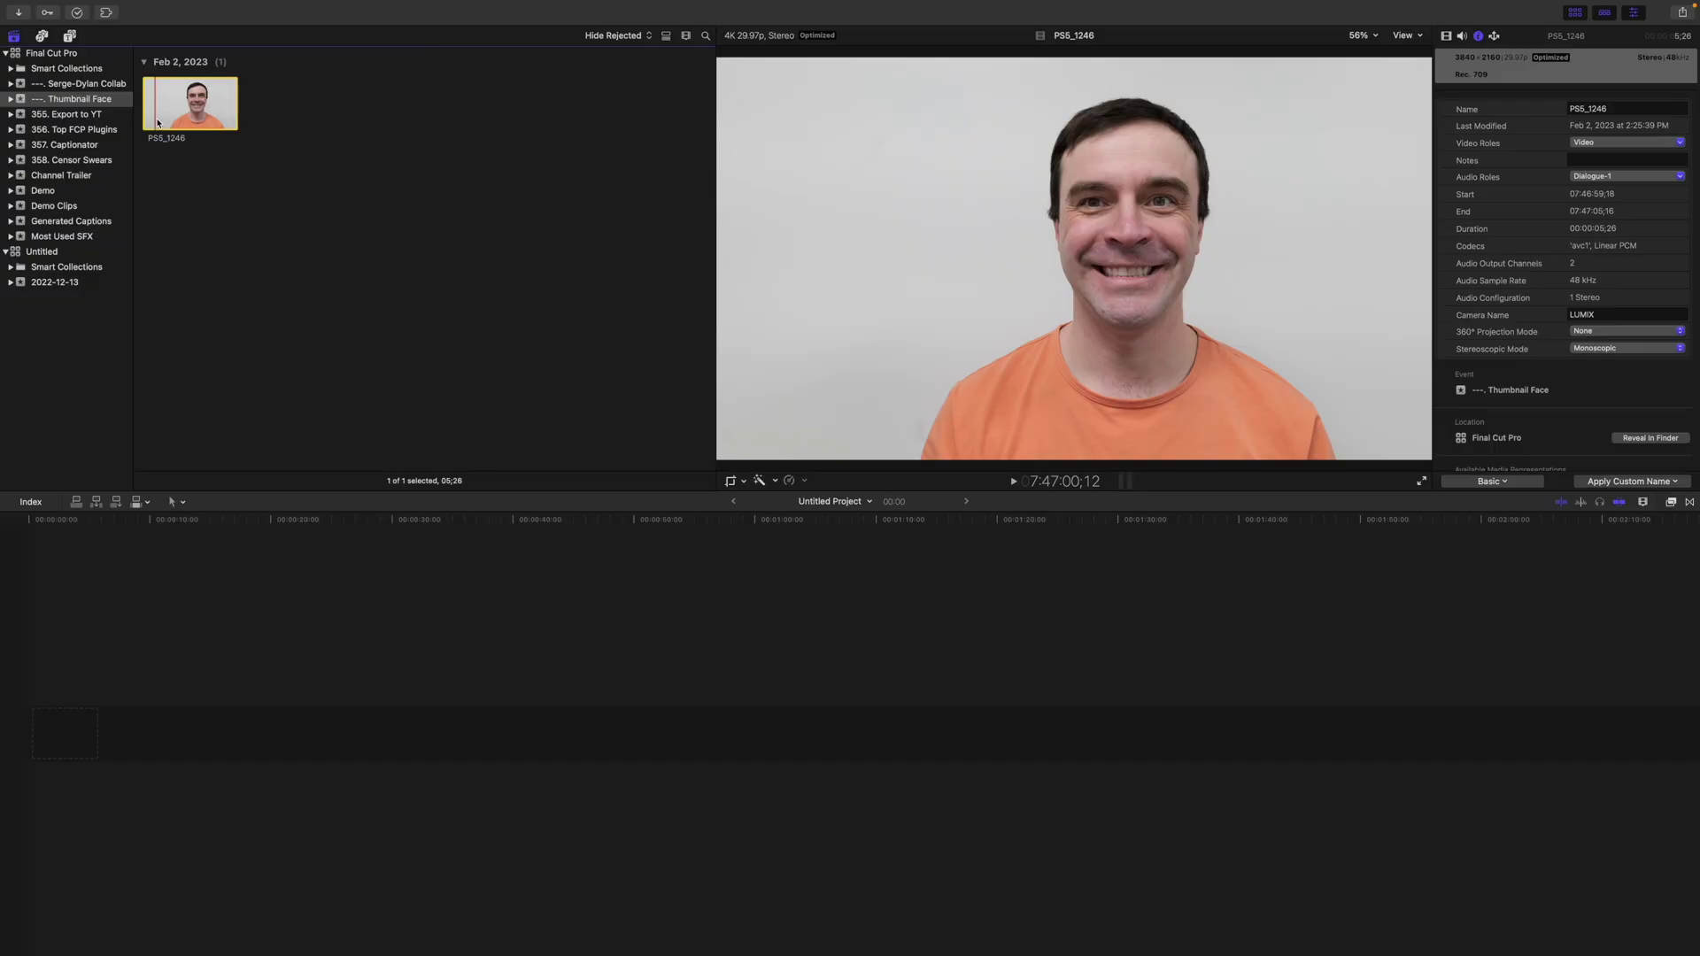
# Create a new project named 'Thumbnail Image'
pyautogui.press('super+n')
pyautogui.write('Thumbnail Image')
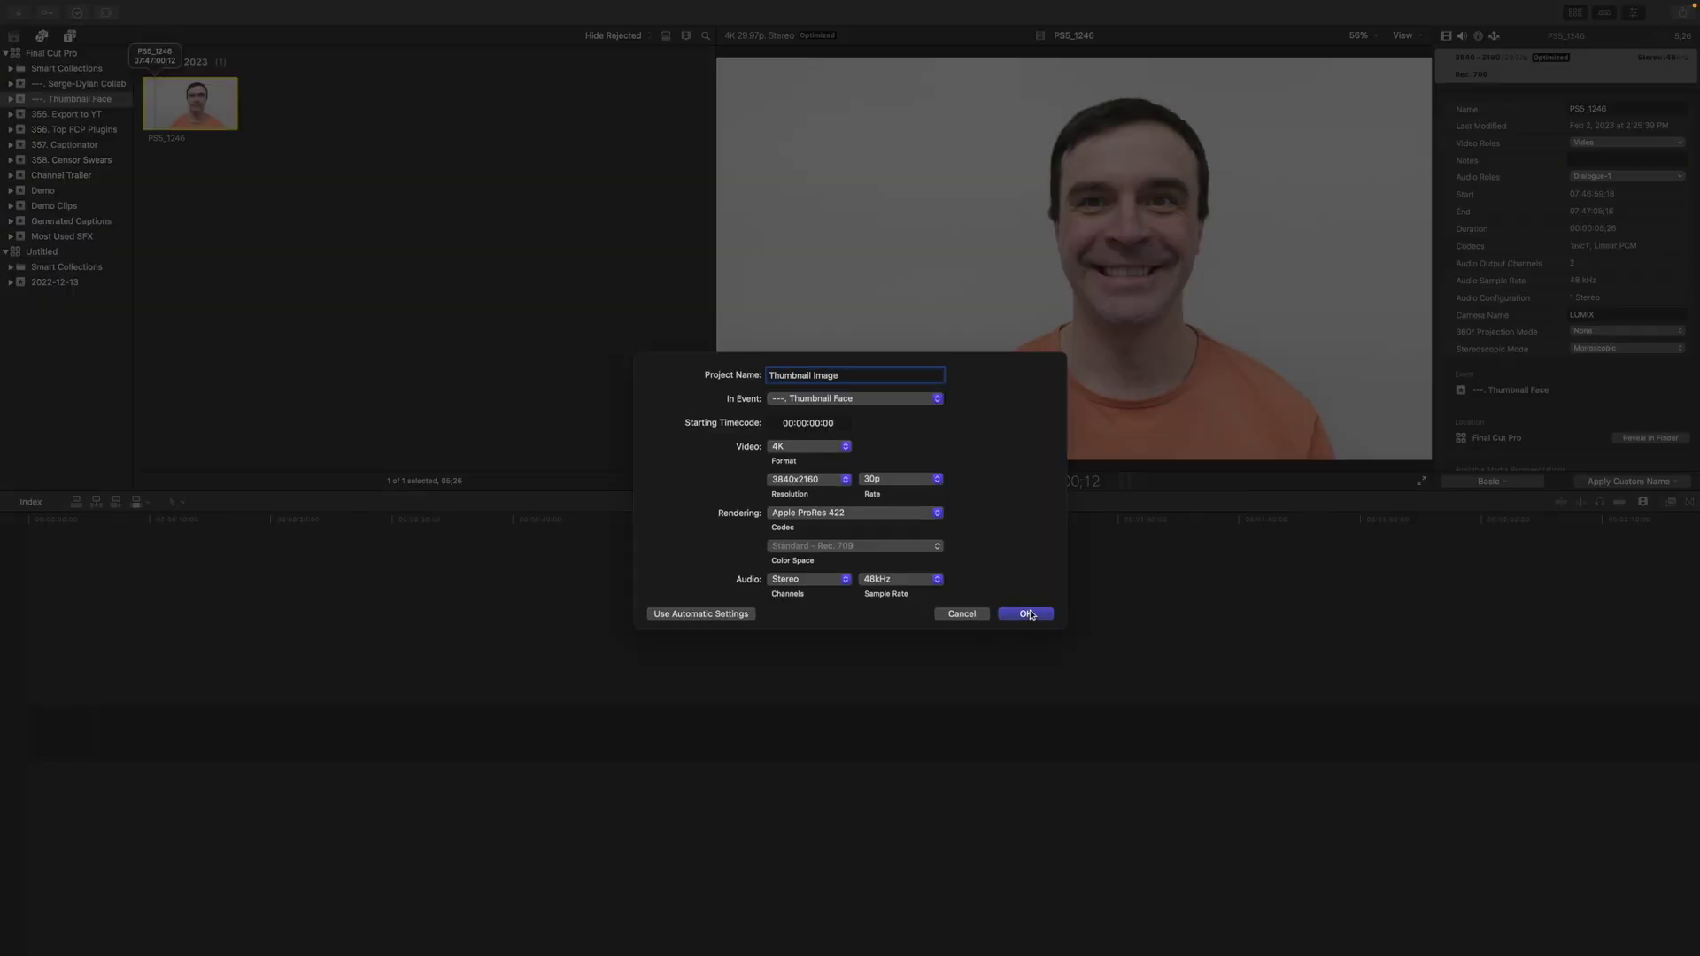
pyautogui.click(1030, 613)
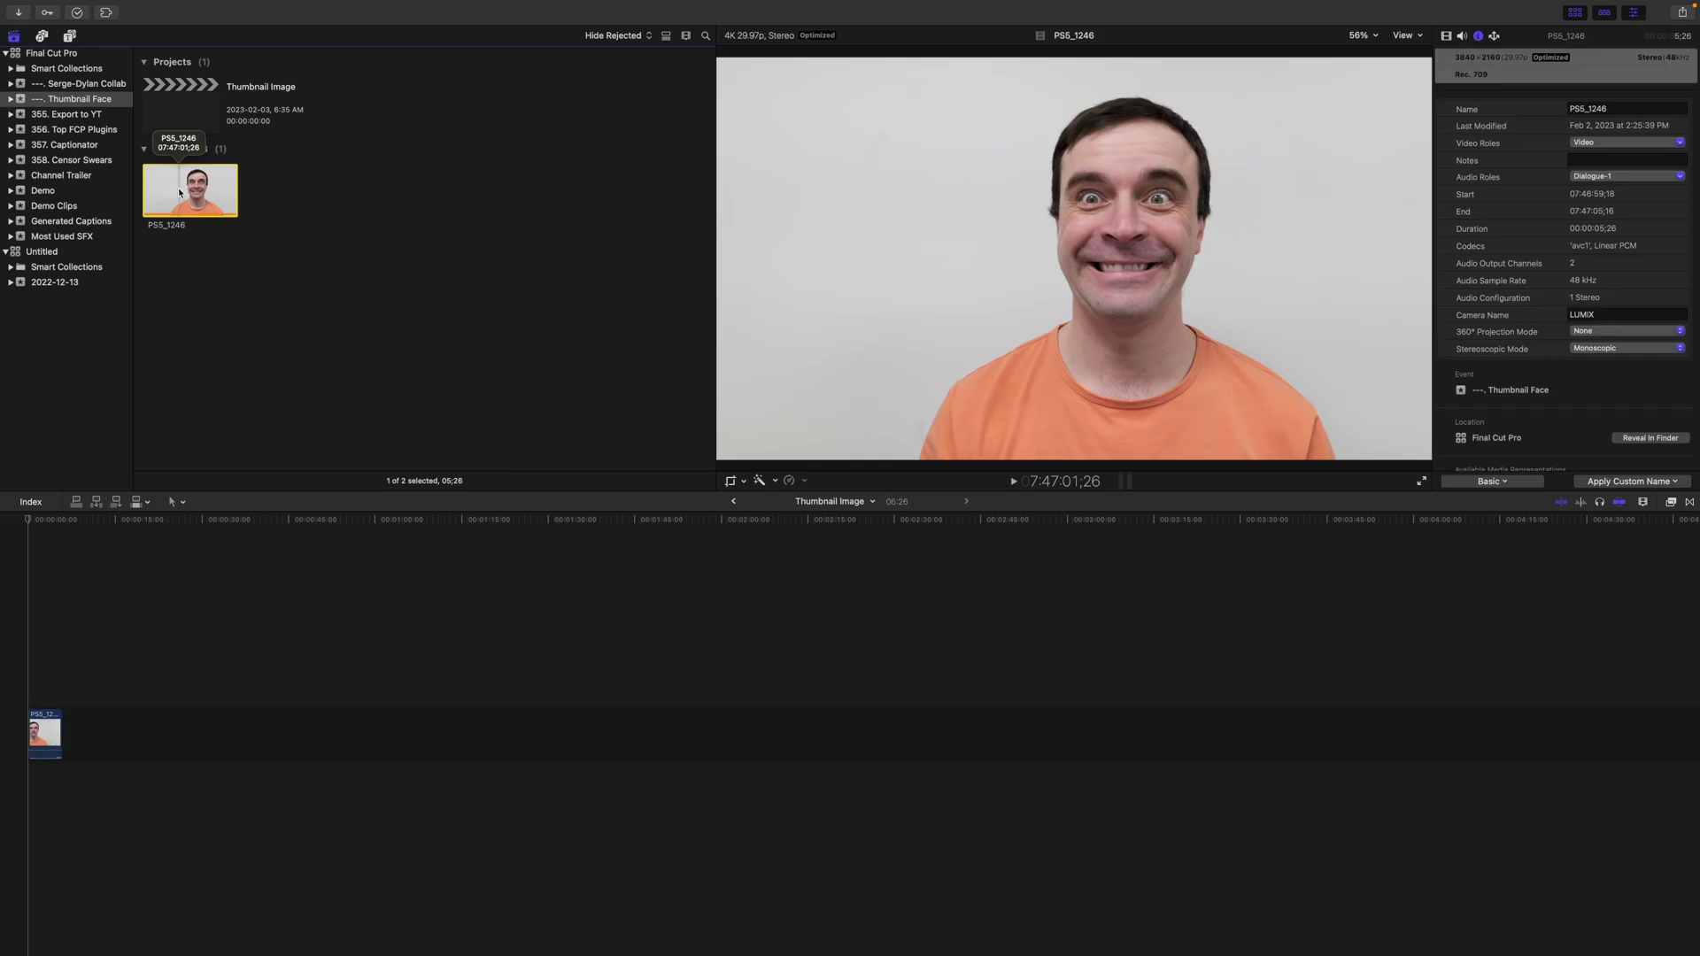
# Fit the whole clip in the timeline and mark the good expressions, including near 3:12
pyautogui.hotkey('shift', 'z')
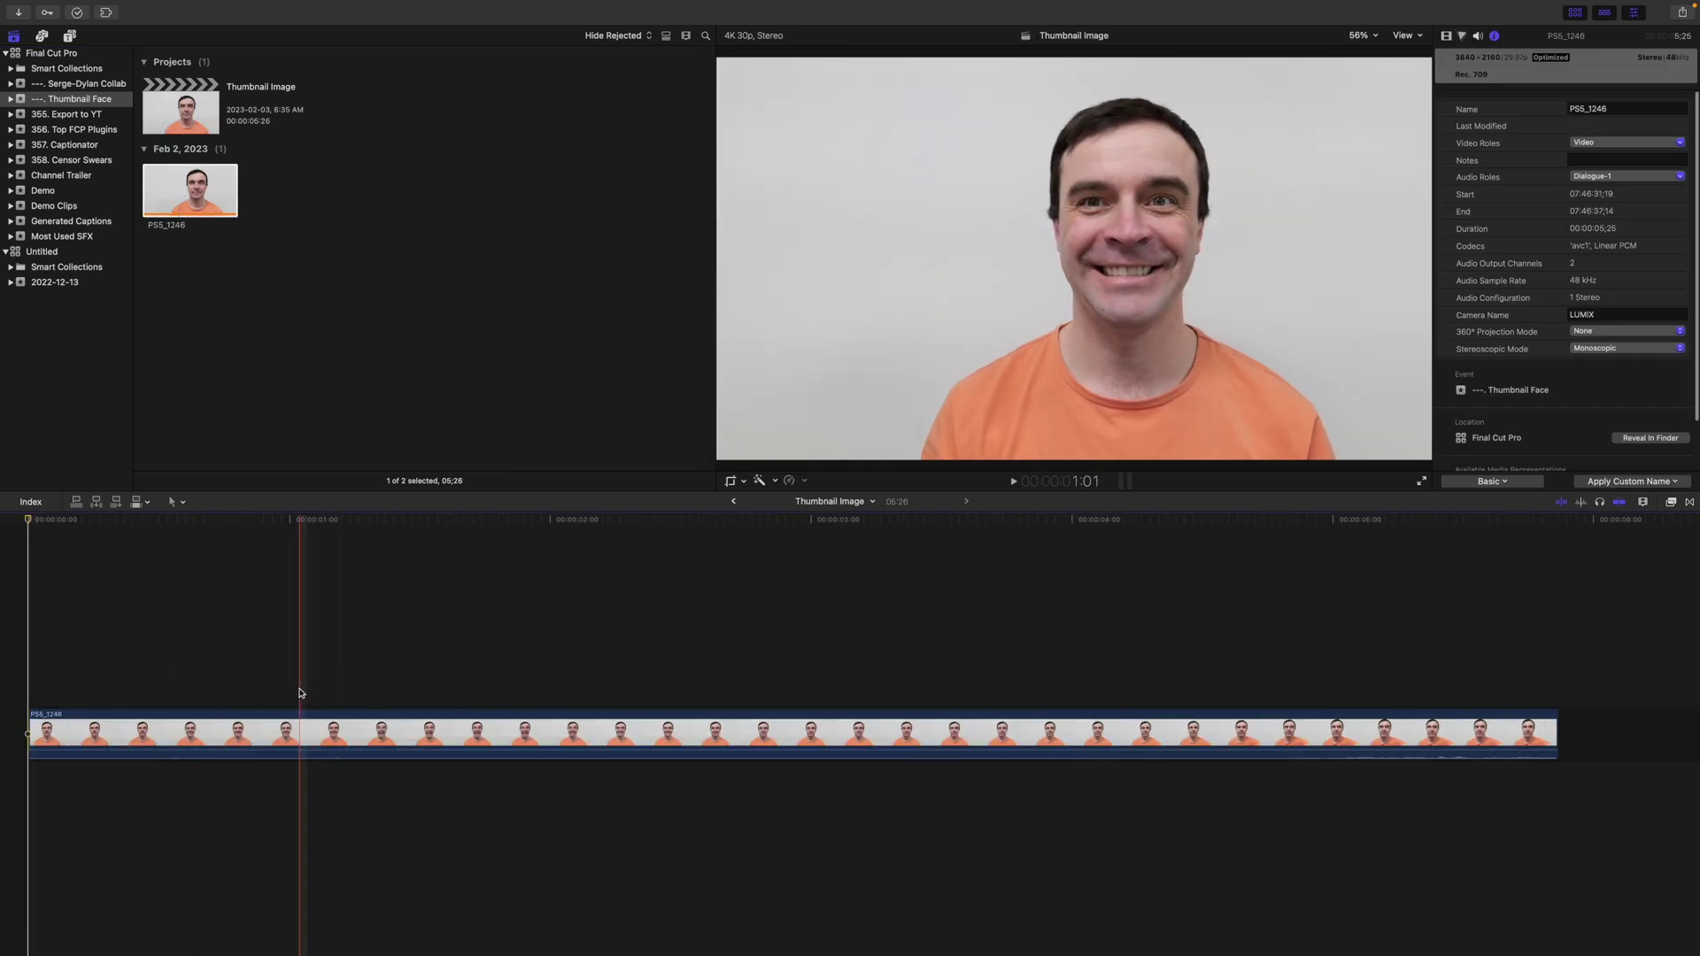
pyautogui.click(300, 693)
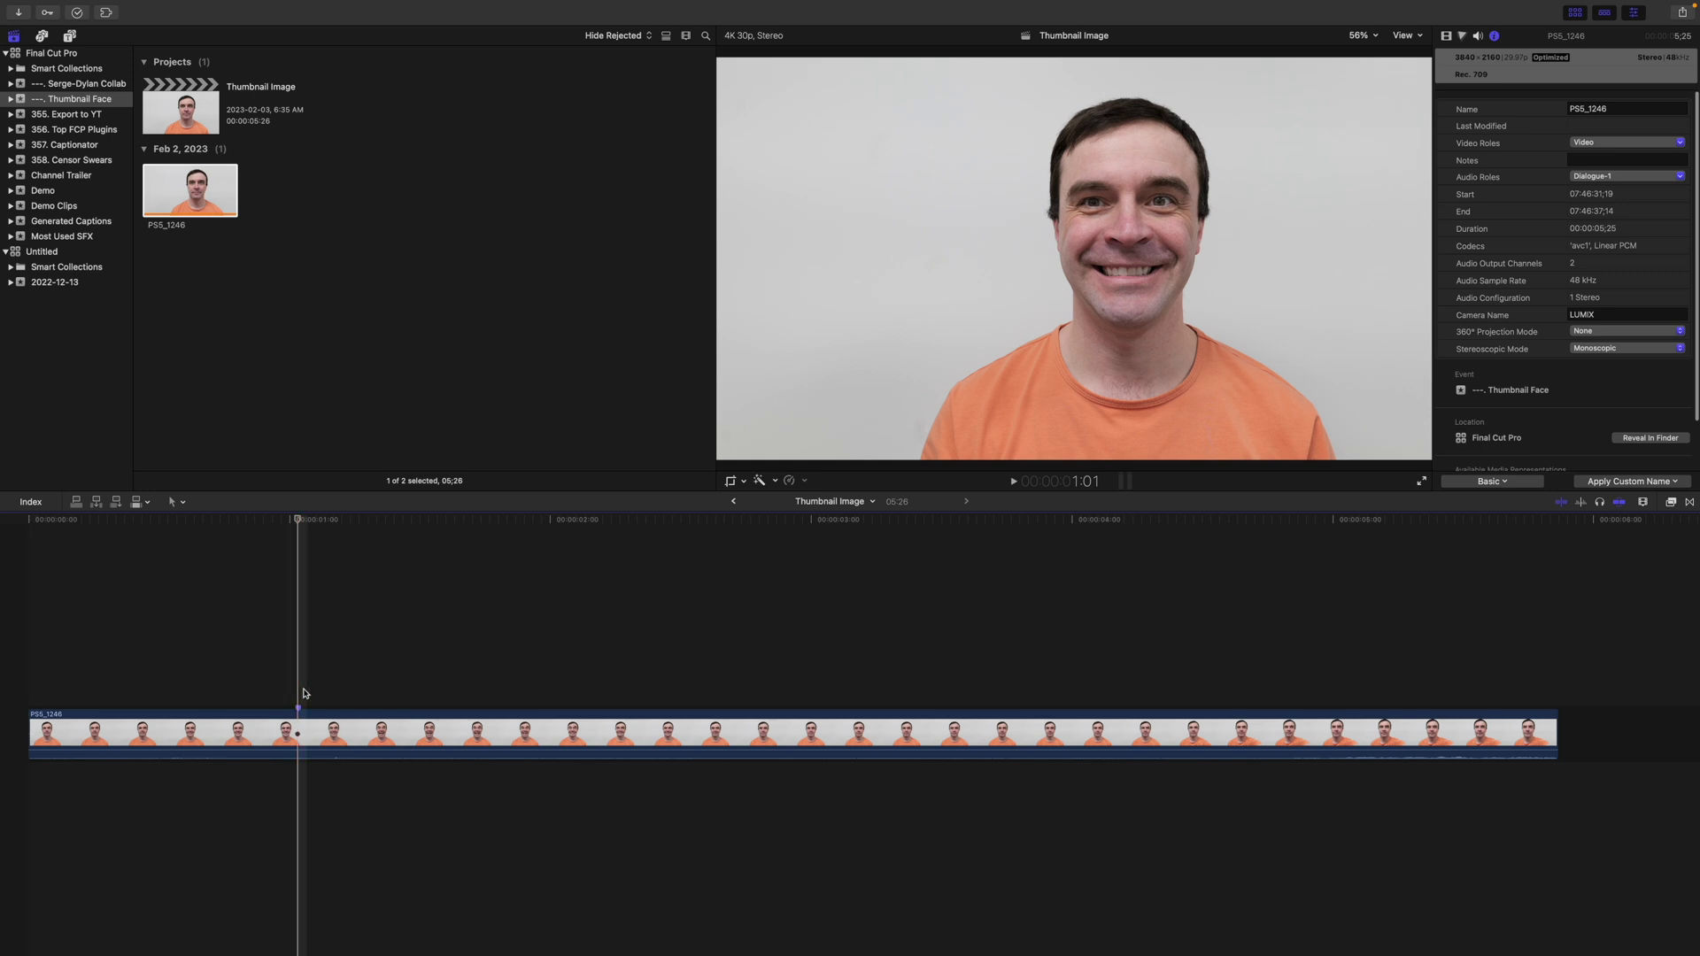
pyautogui.click(437, 694)
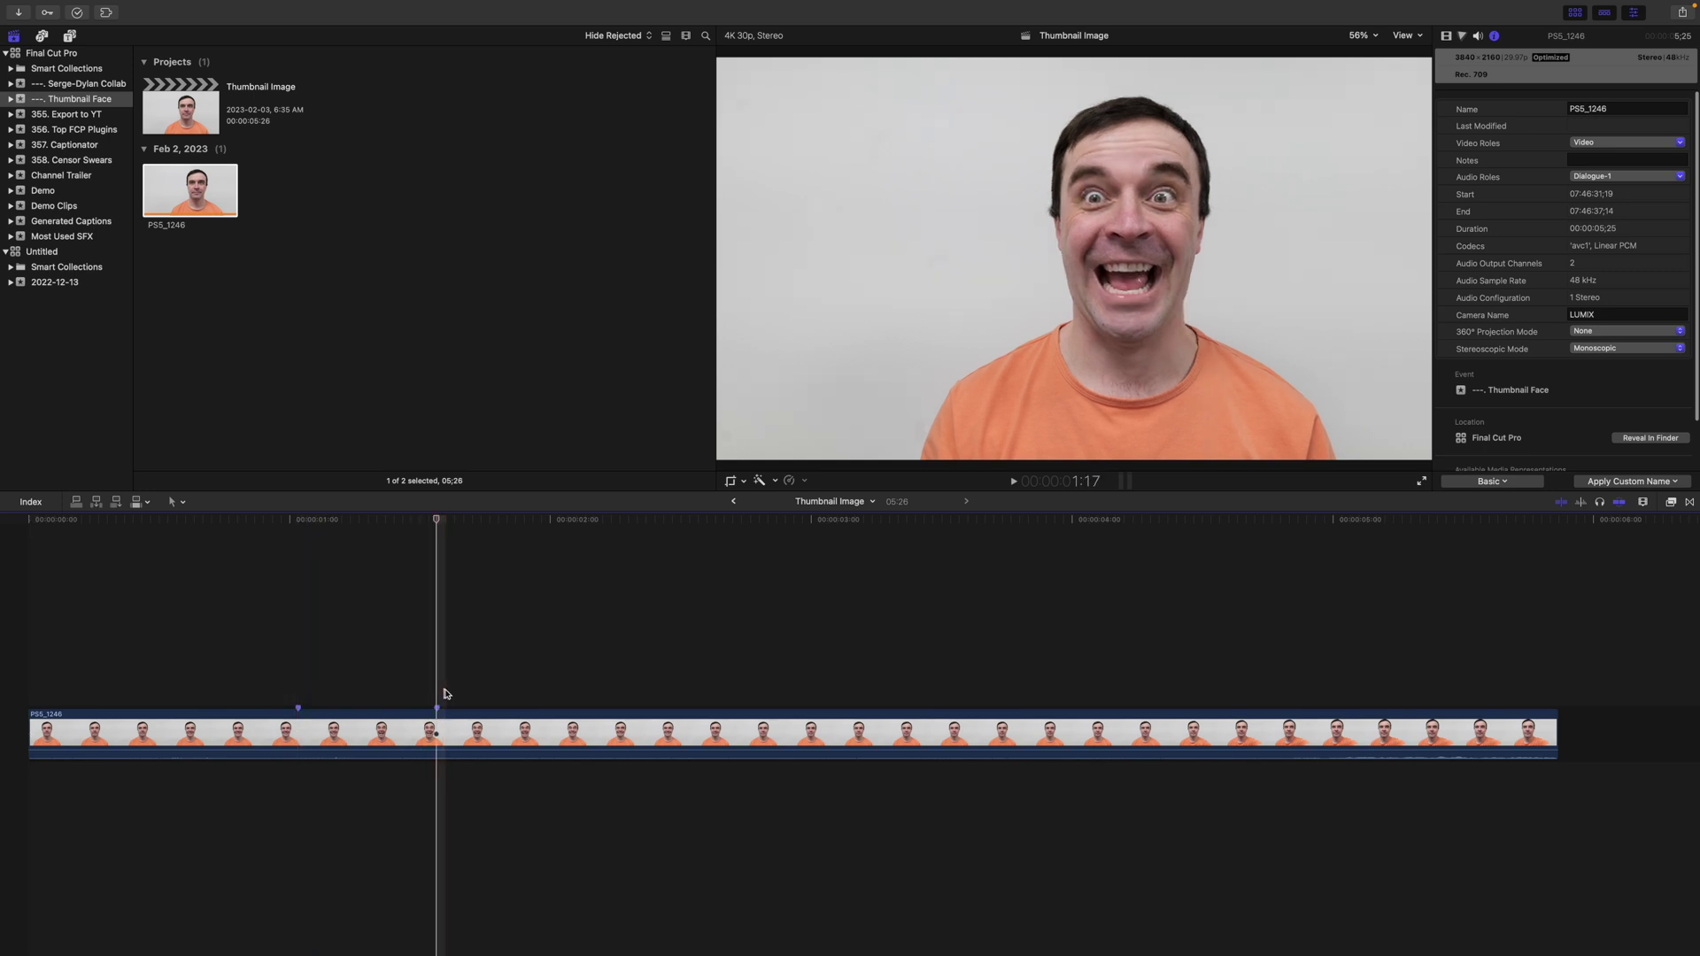
pyautogui.press('m')
pyautogui.click(917, 655)
pyautogui.press('m')
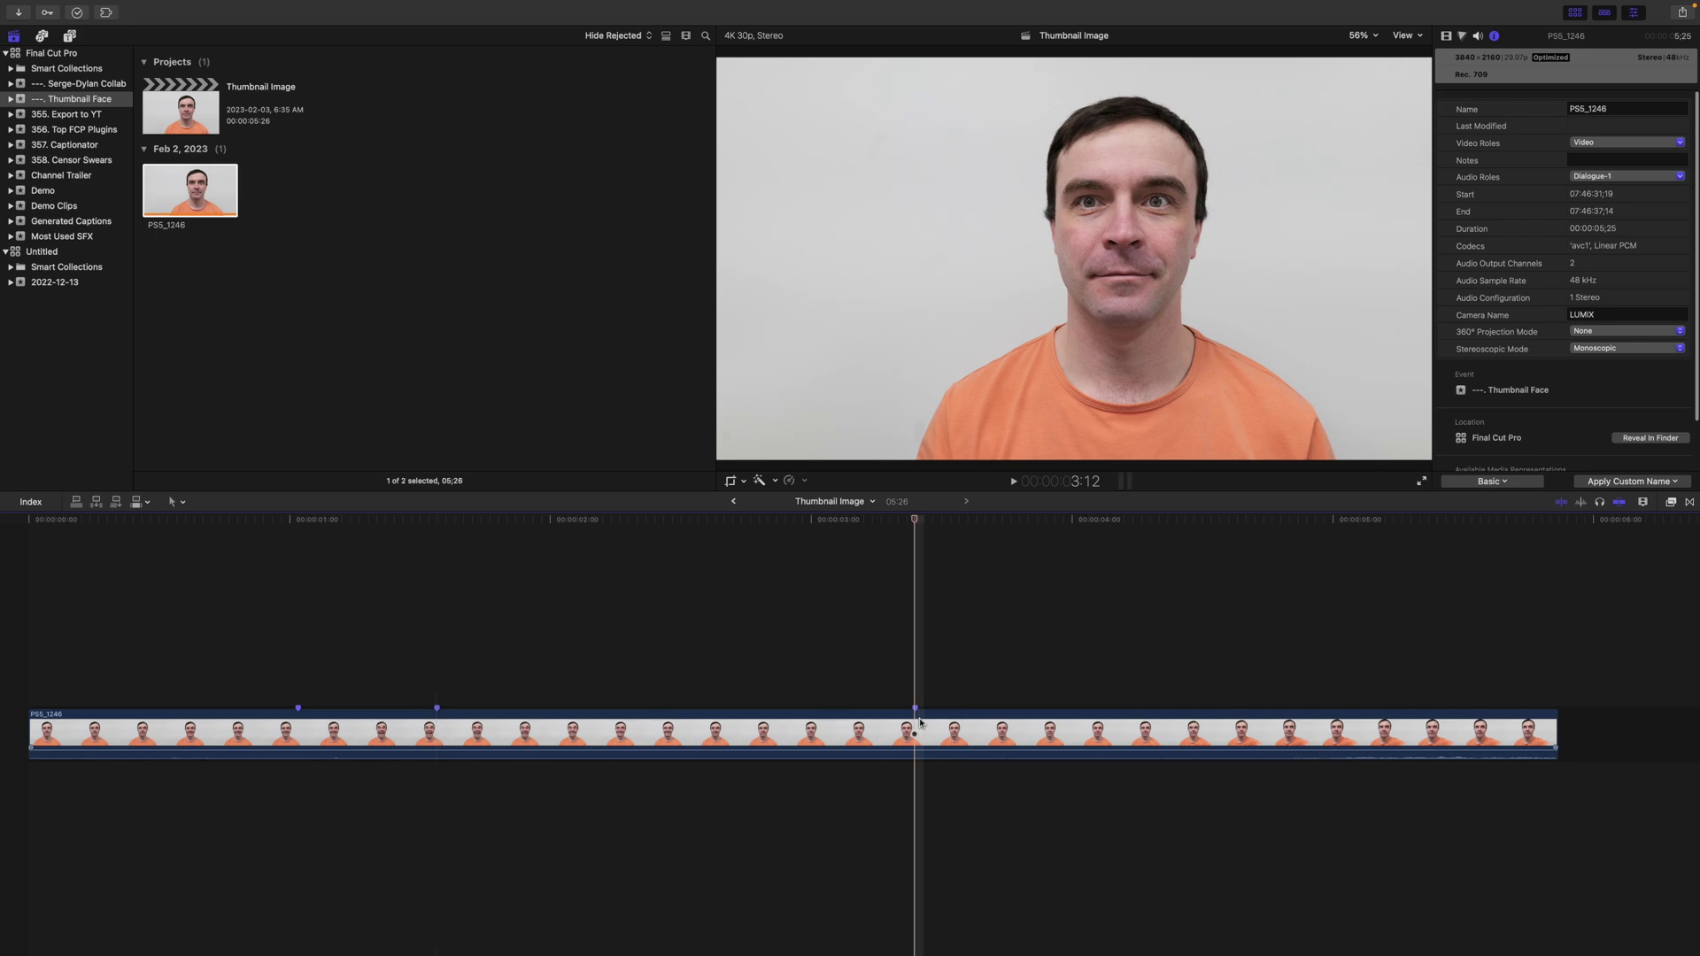
pyautogui.click(302, 644)
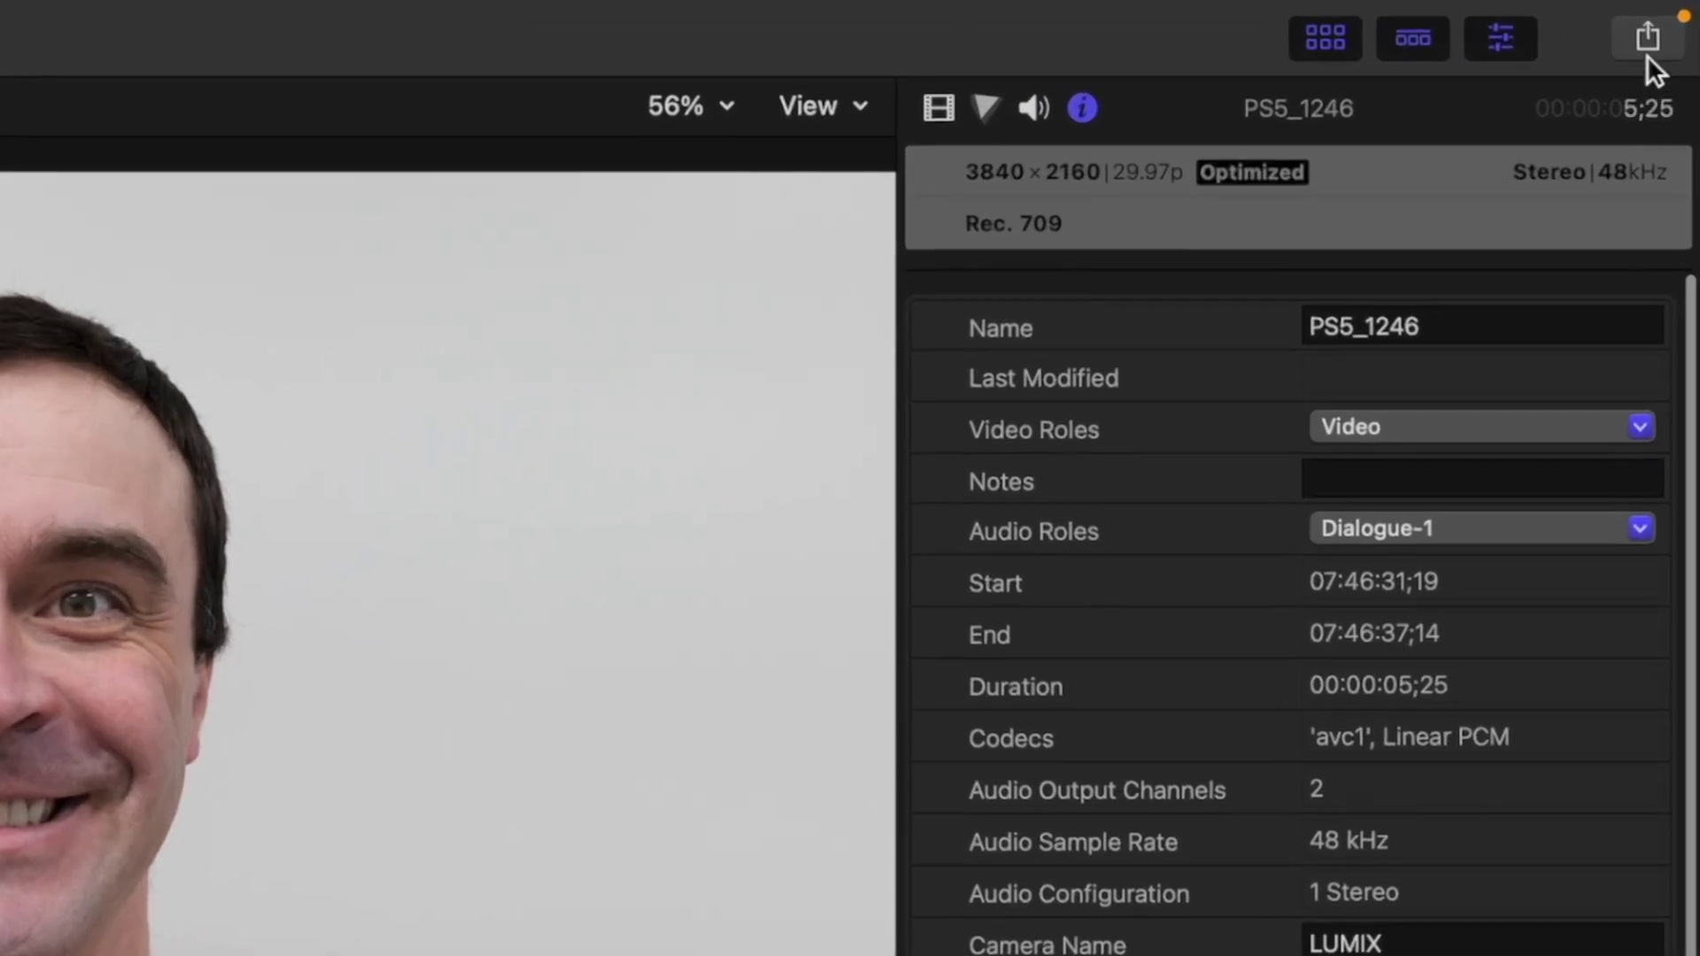
pyautogui.click(1682, 12)
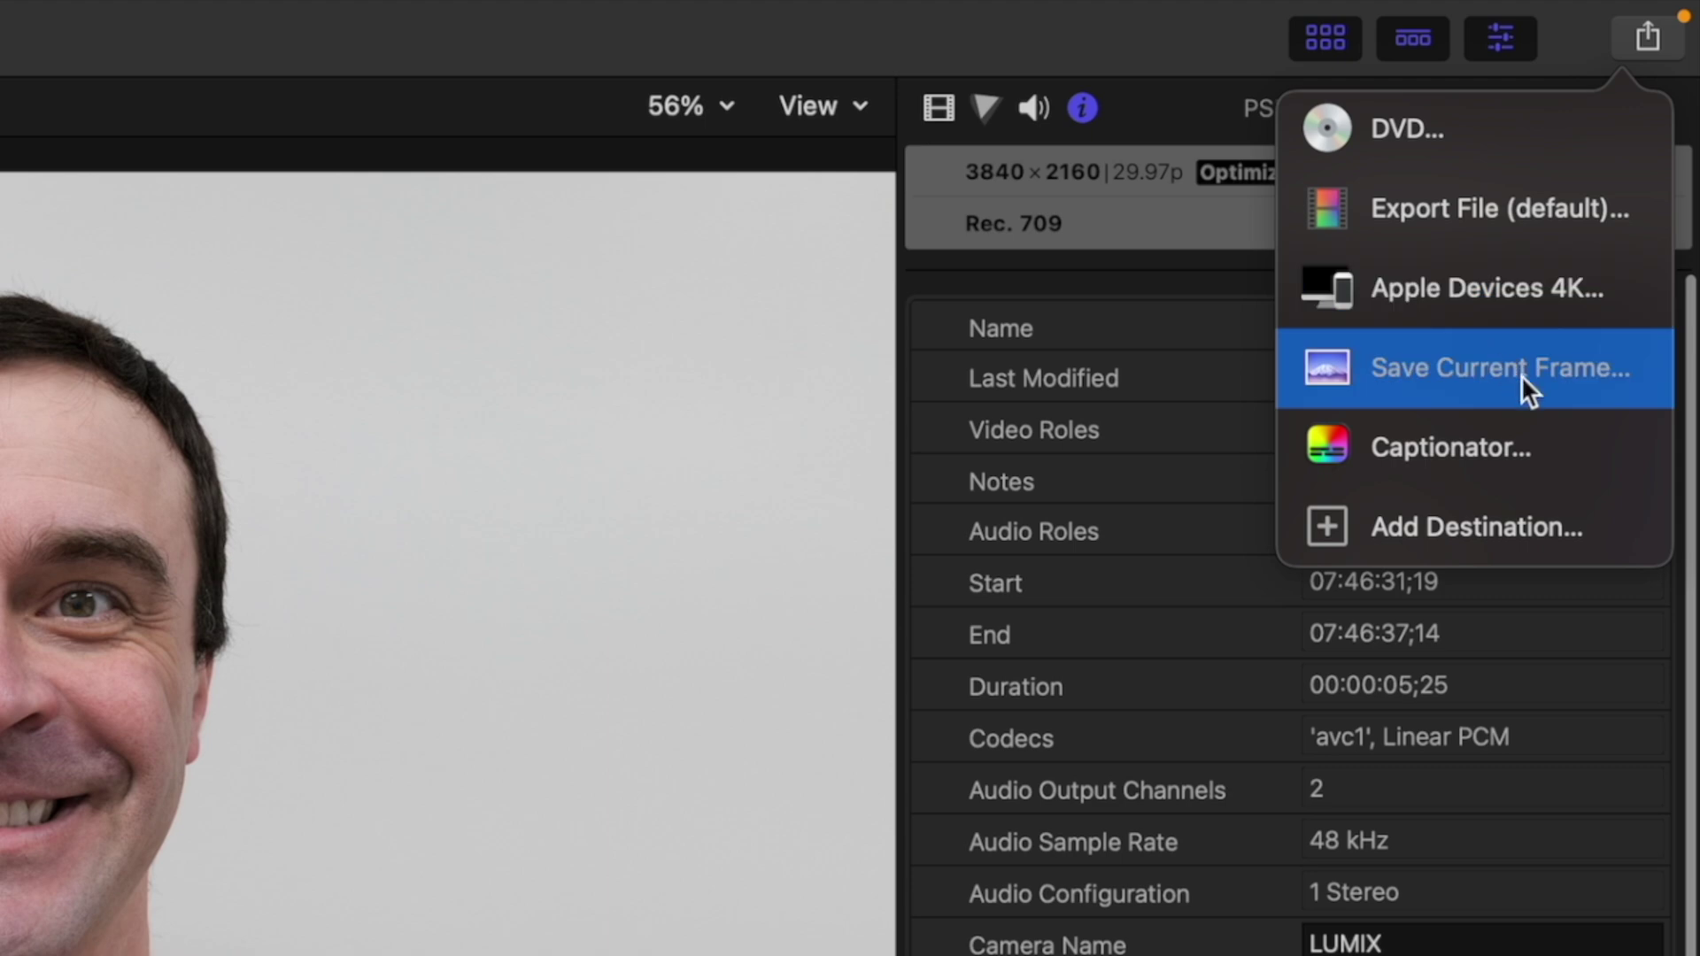
pyautogui.click(1527, 527)
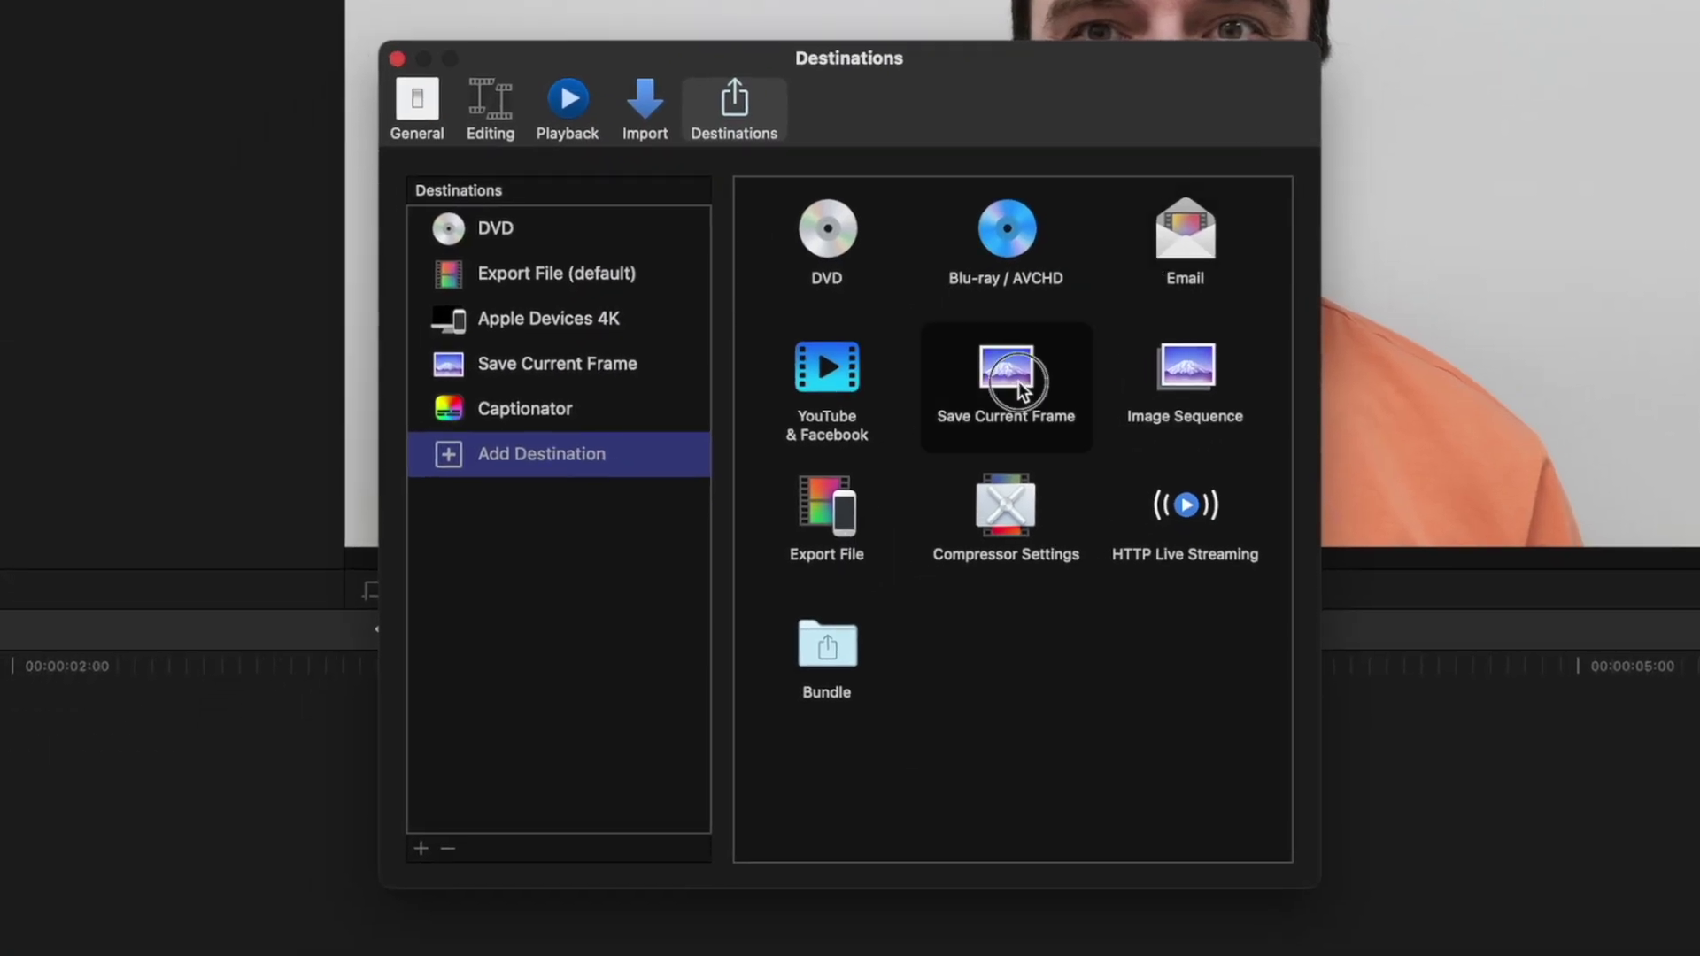
pyautogui.moveTo(1023, 389); pyautogui.dragTo(974, 396)
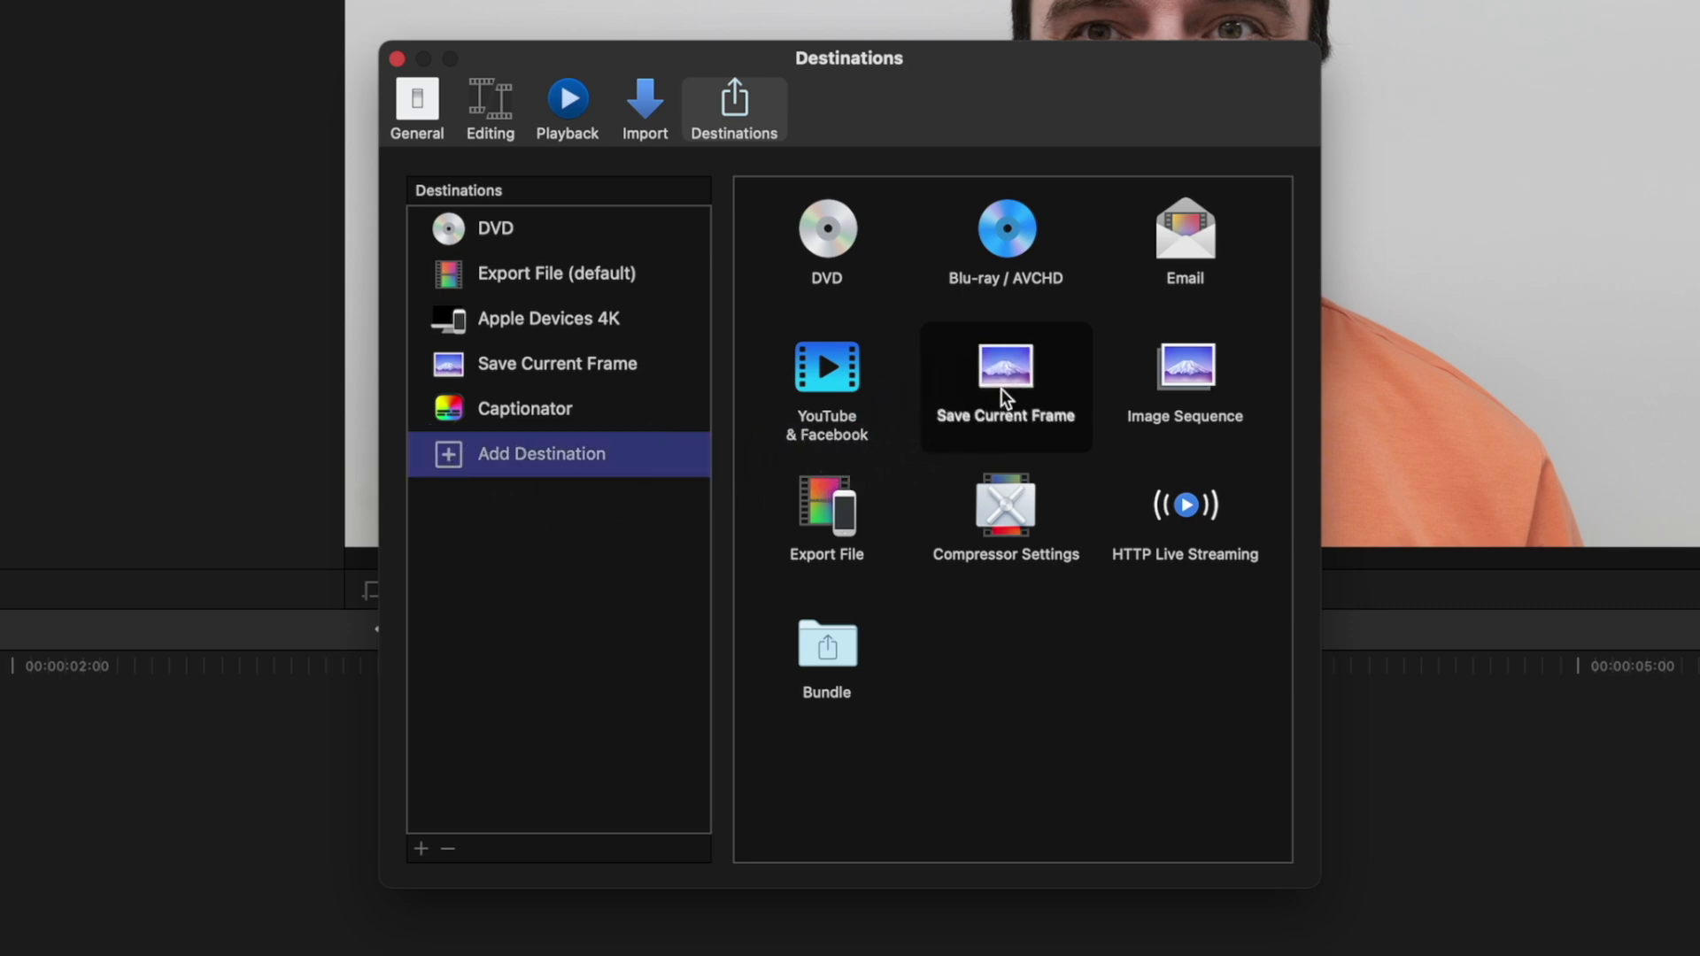
pyautogui.click(398, 57)
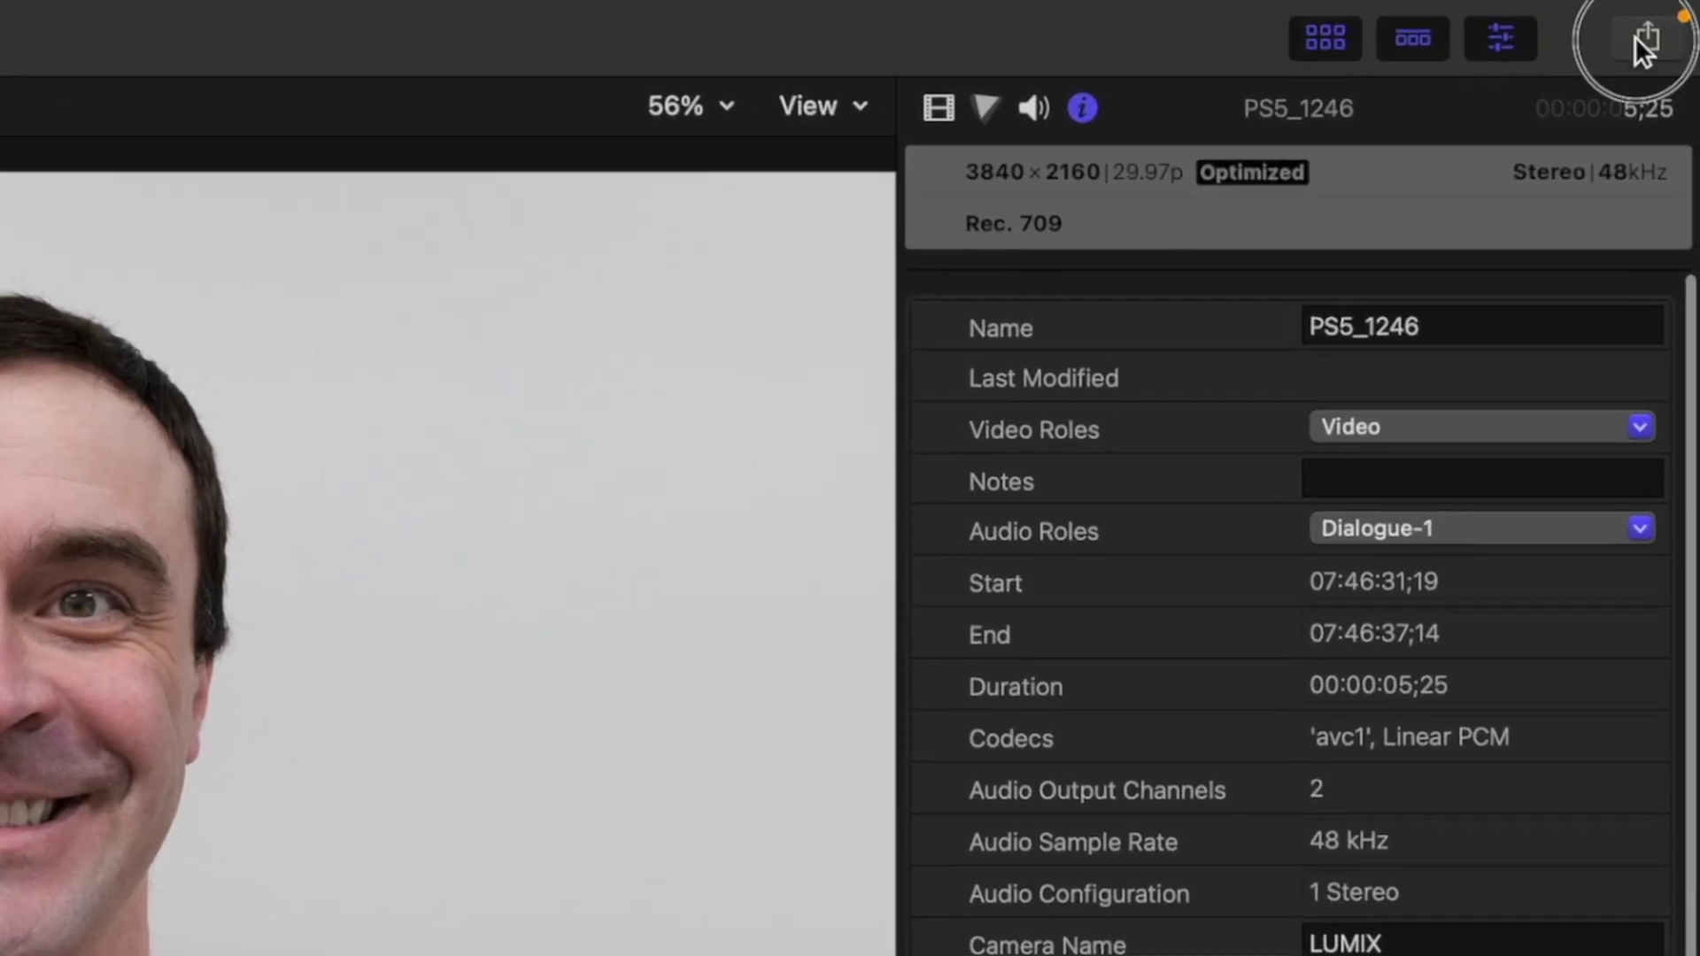
# Save the current frame as the JPEG still 'Thumbnail Image 1' on the Desktop
pyautogui.click(1645, 38)
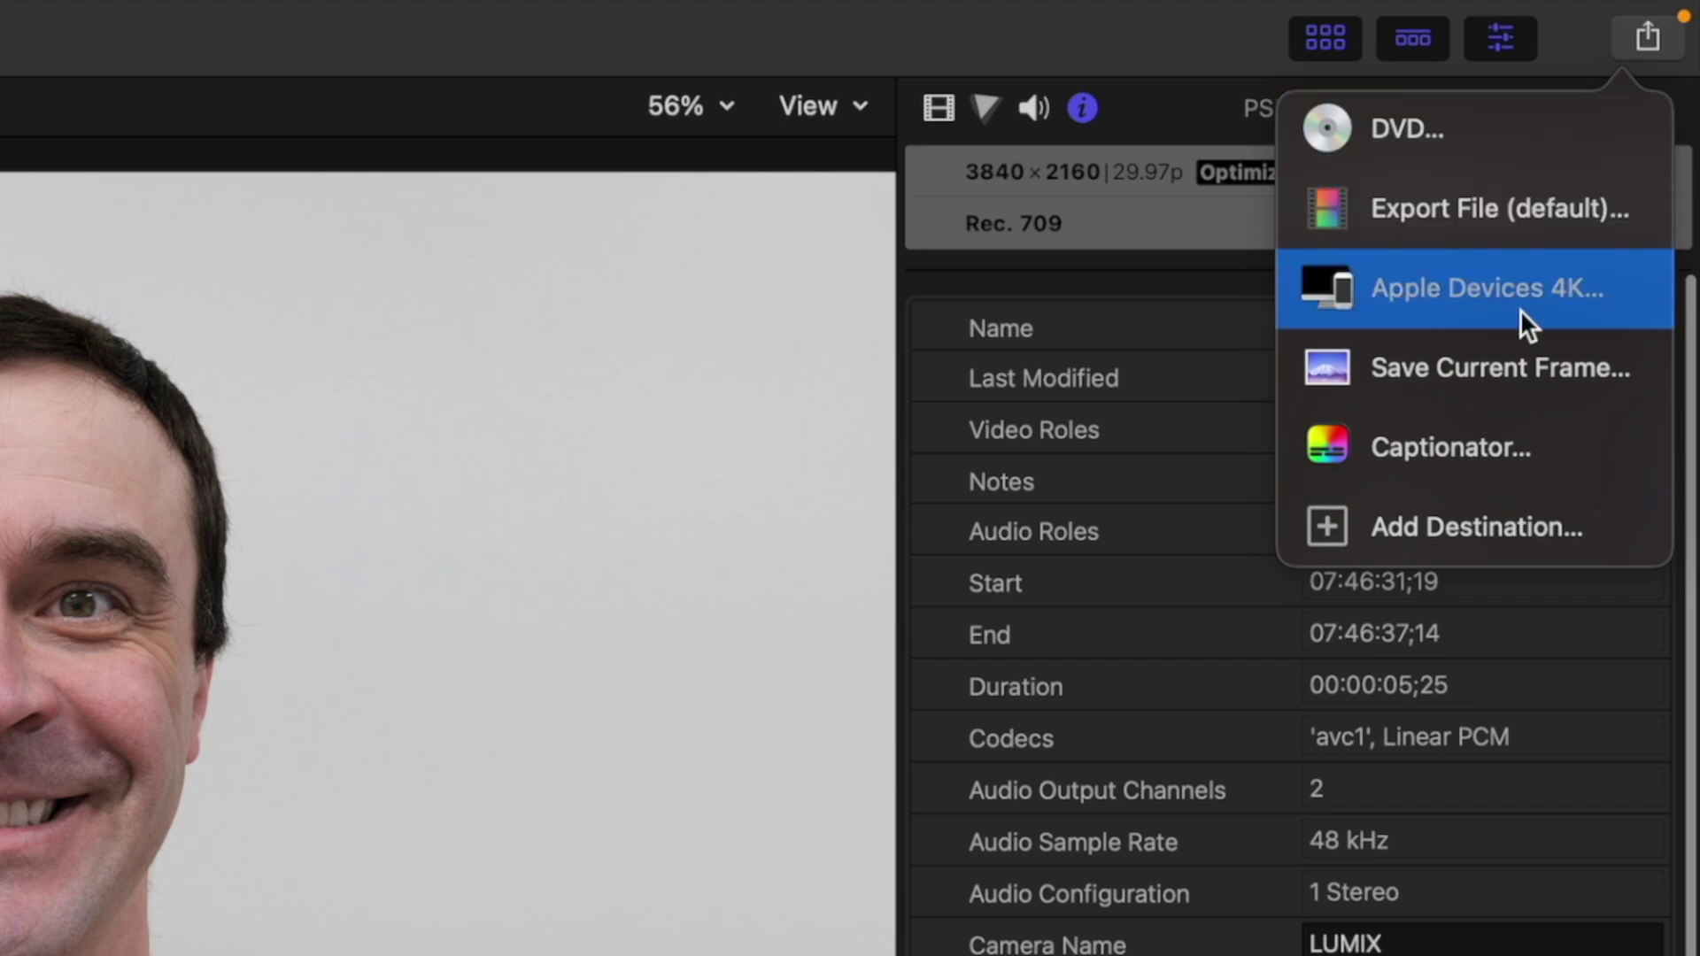
pyautogui.click(1506, 359)
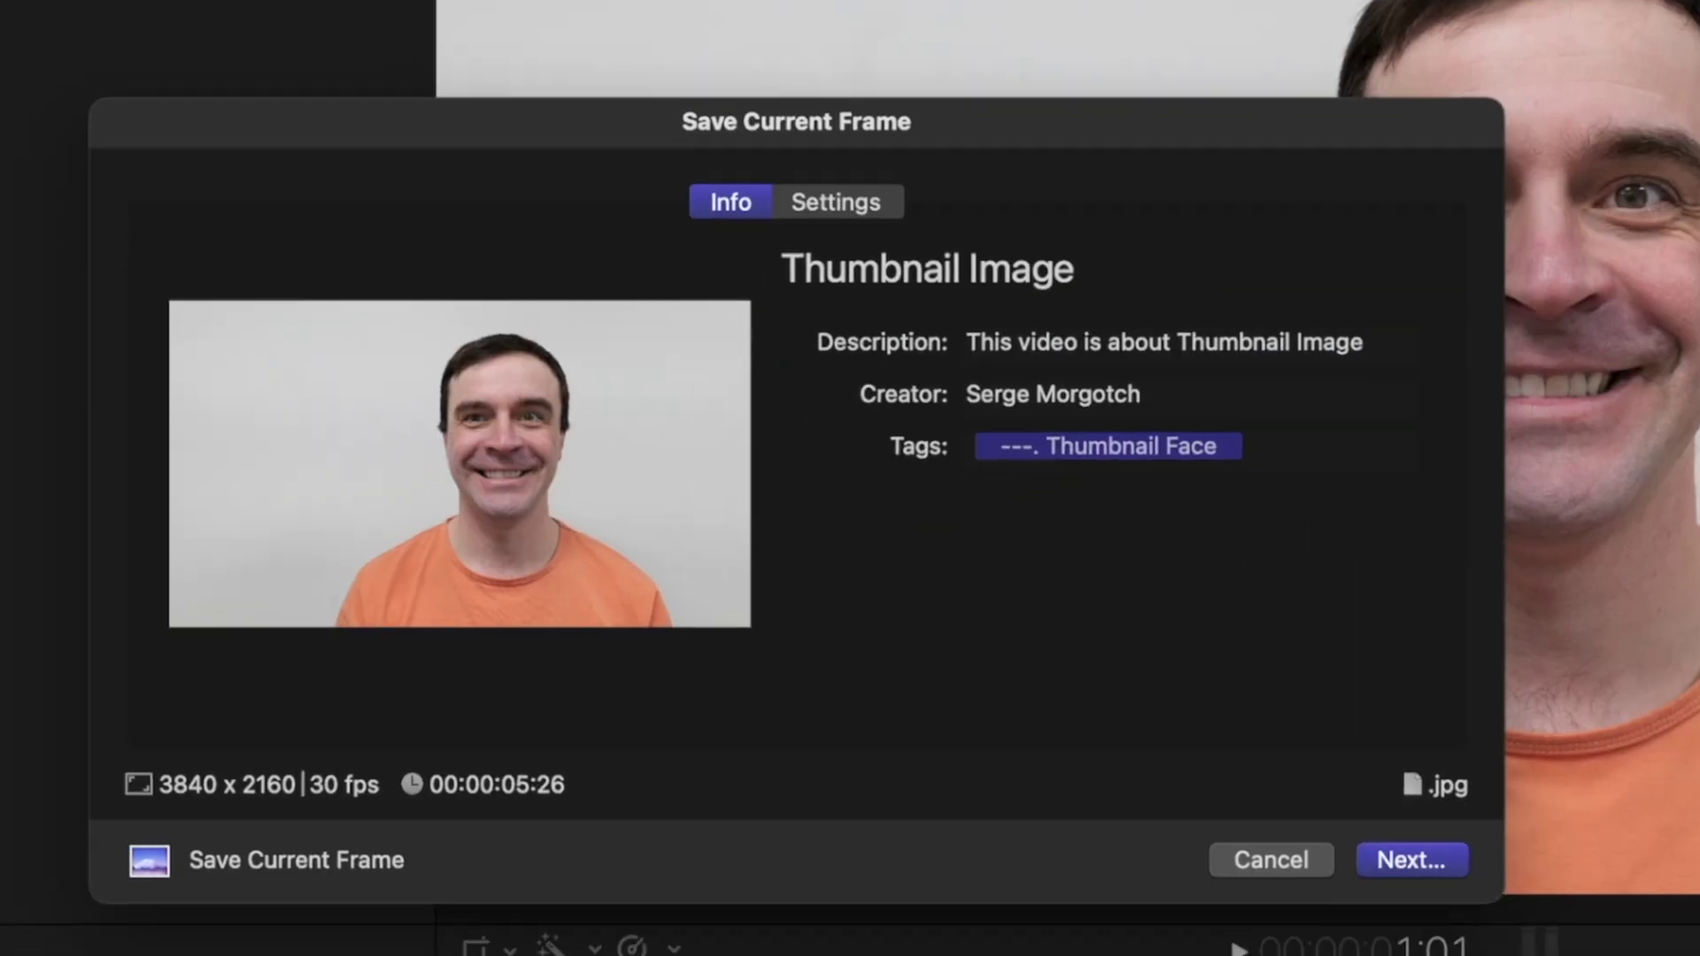
pyautogui.click(1183, 255)
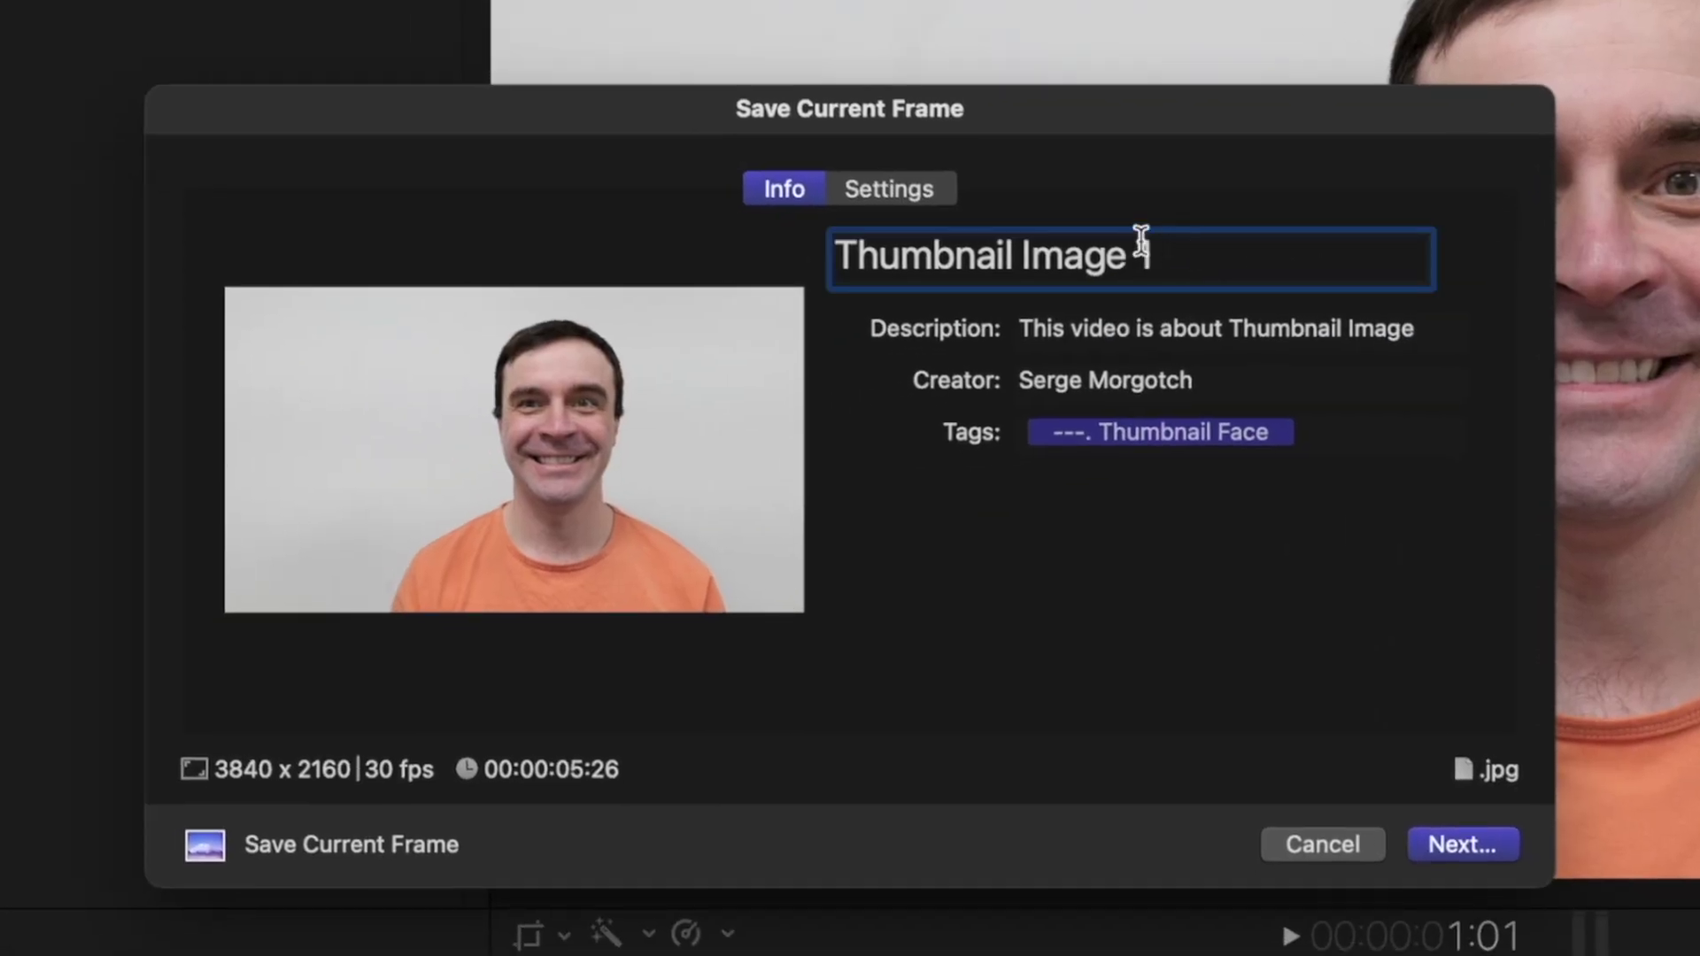
pyautogui.click(909, 186)
pyautogui.click(1397, 332)
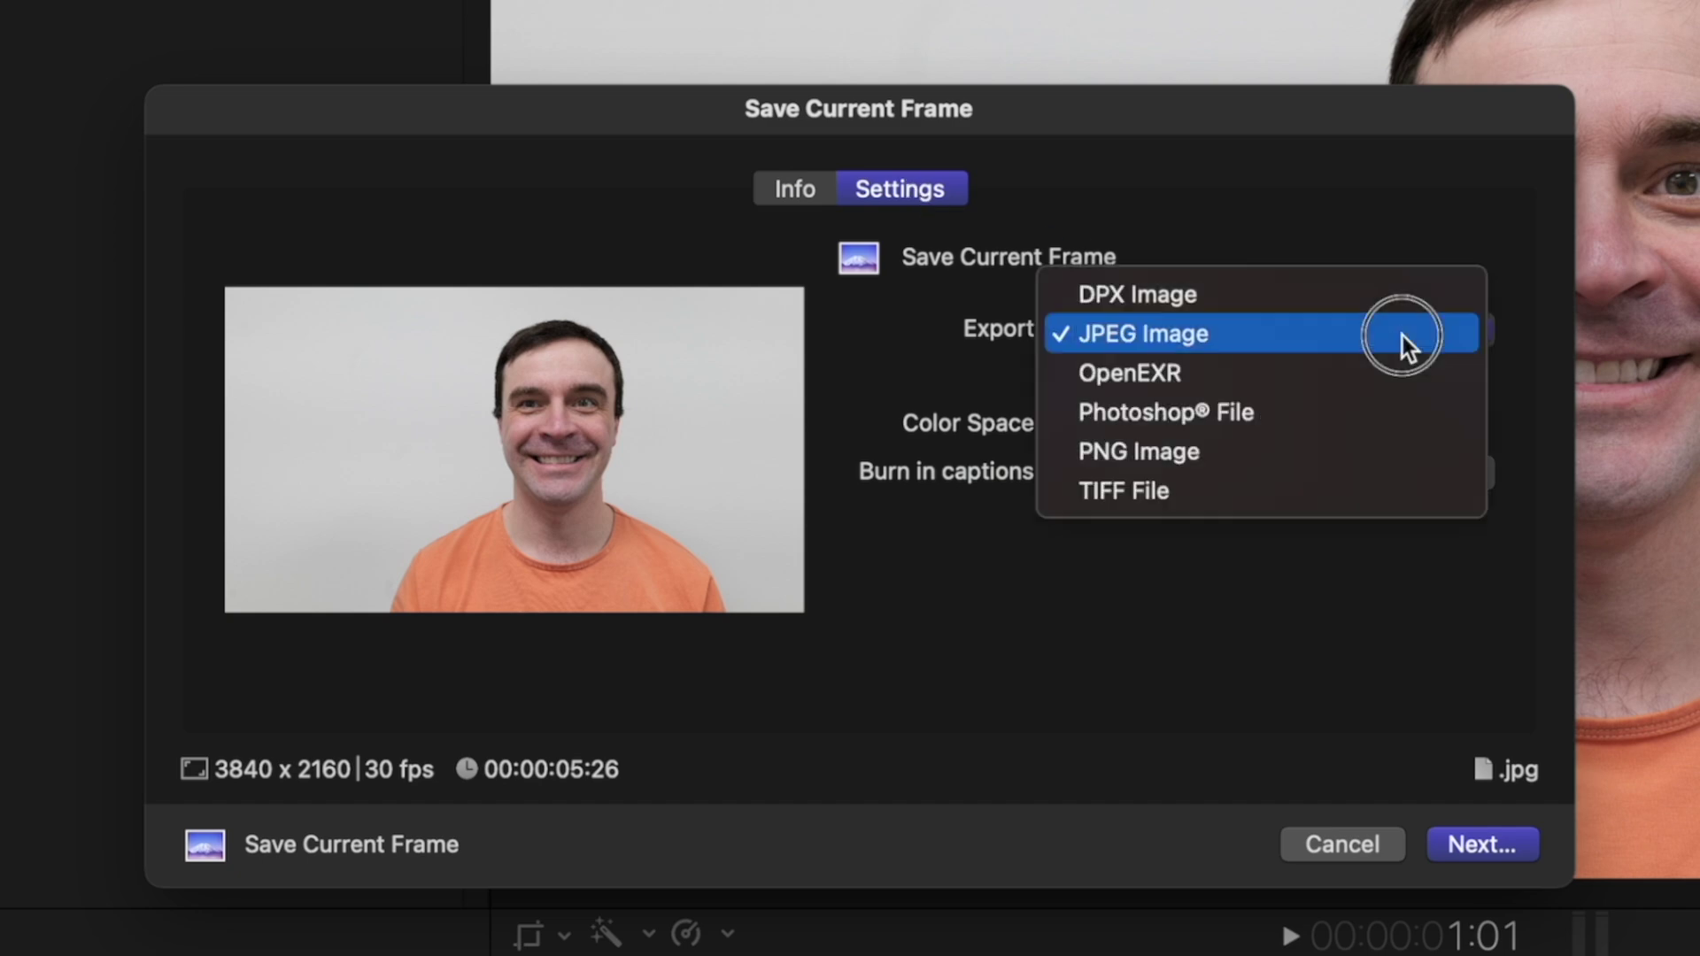
pyautogui.click(1402, 335)
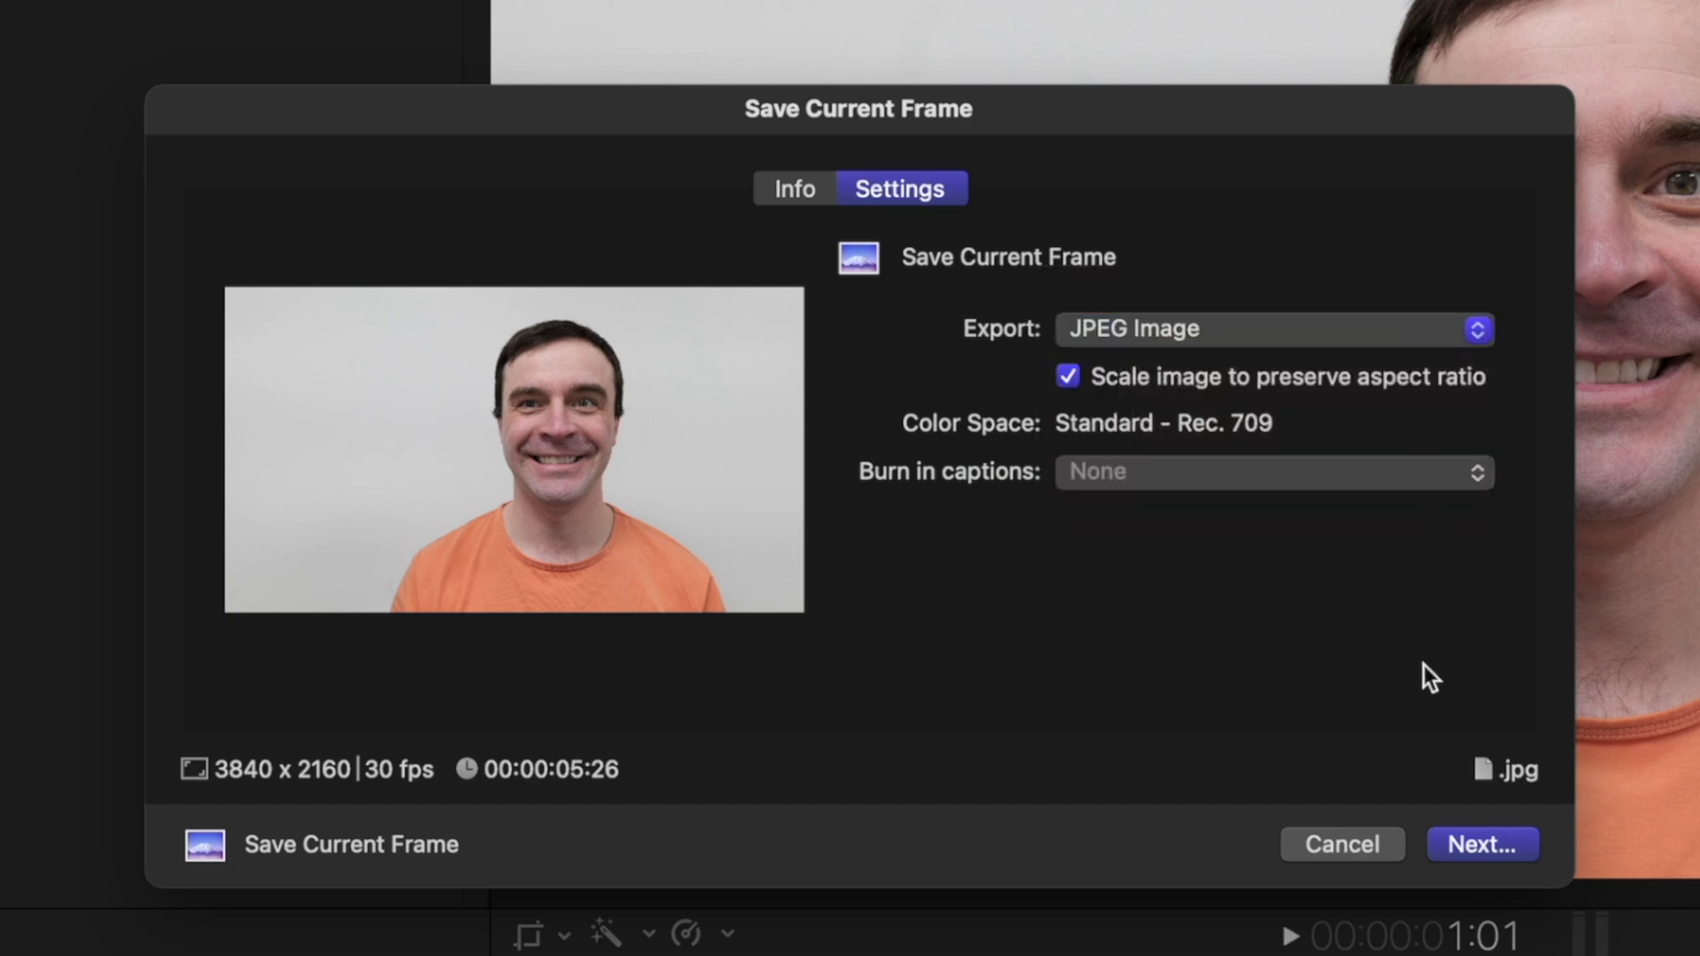
pyautogui.click(1461, 843)
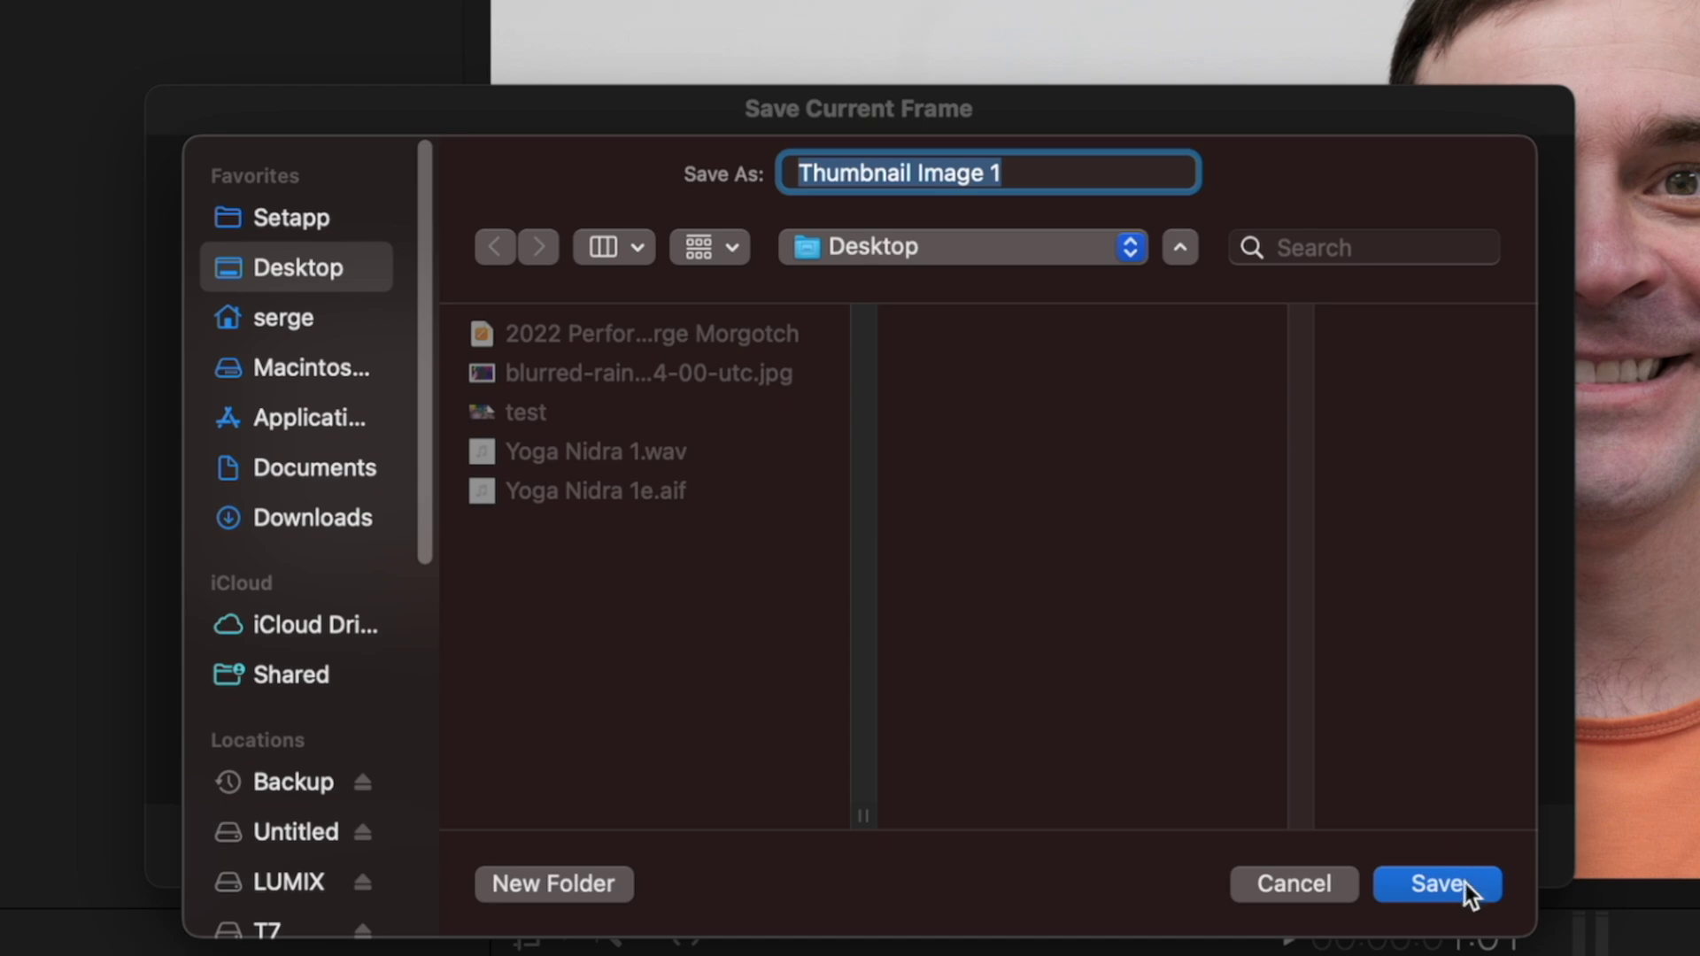
pyautogui.click(1437, 884)
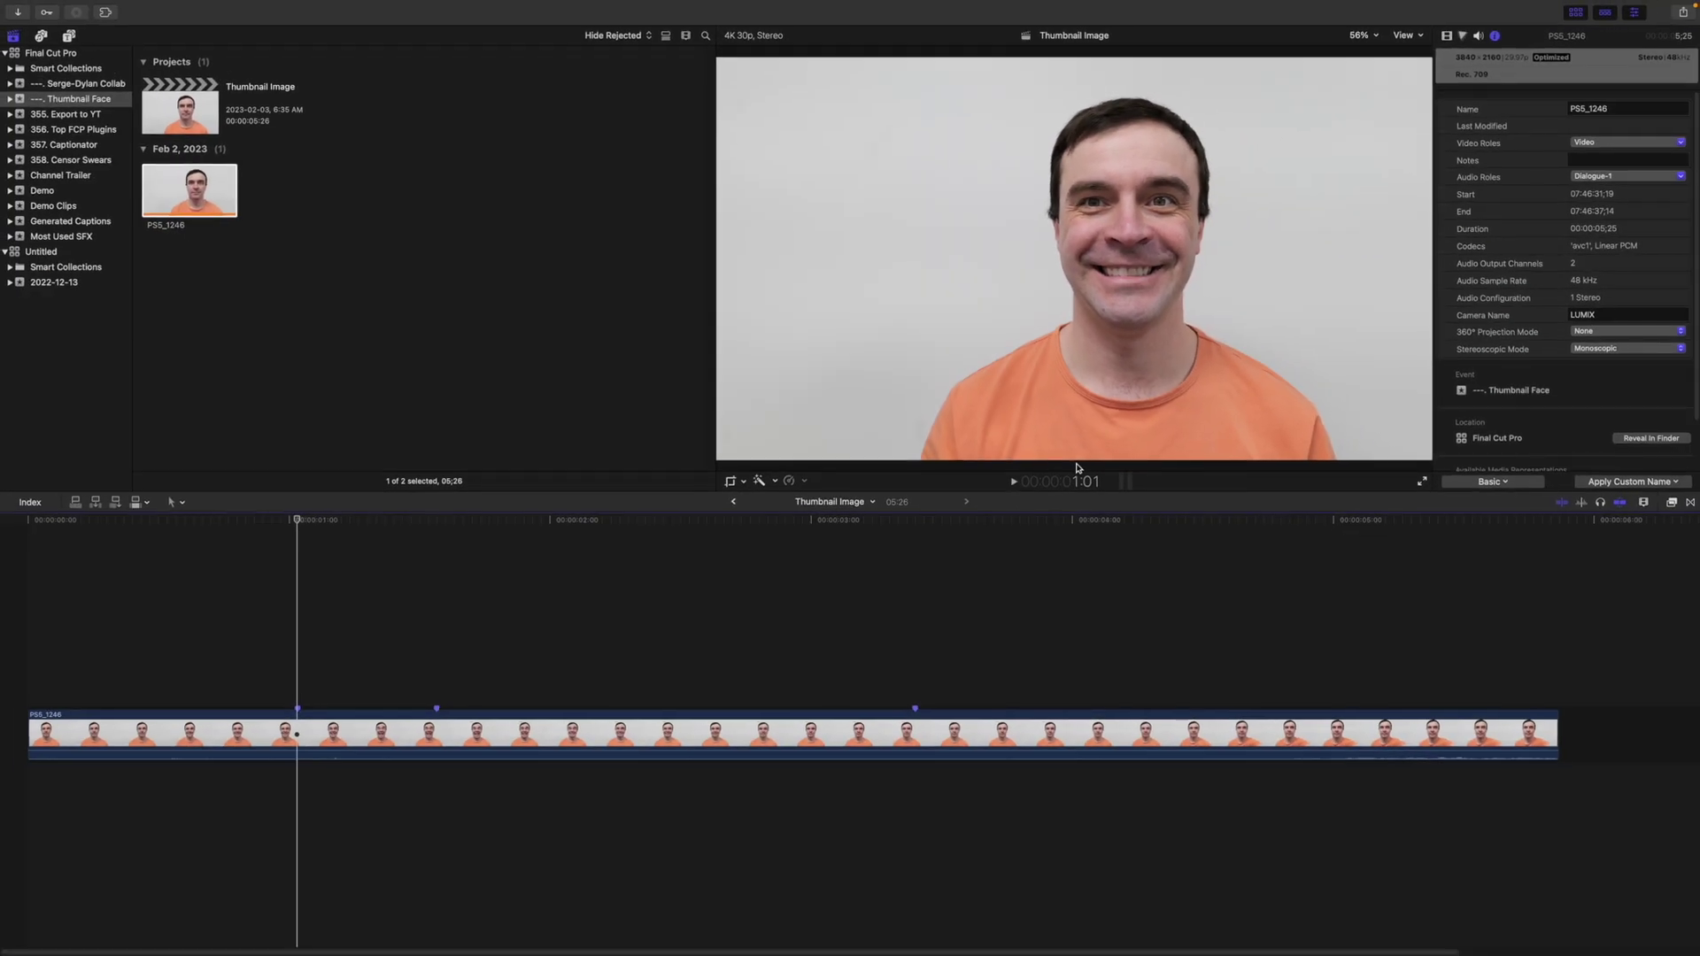
# Export the next marked frames as 'Thumbnail Image 2' and a third still to the Desktop
pyautogui.click(448, 610)
pyautogui.click(1682, 12)
pyautogui.click(1584, 115)
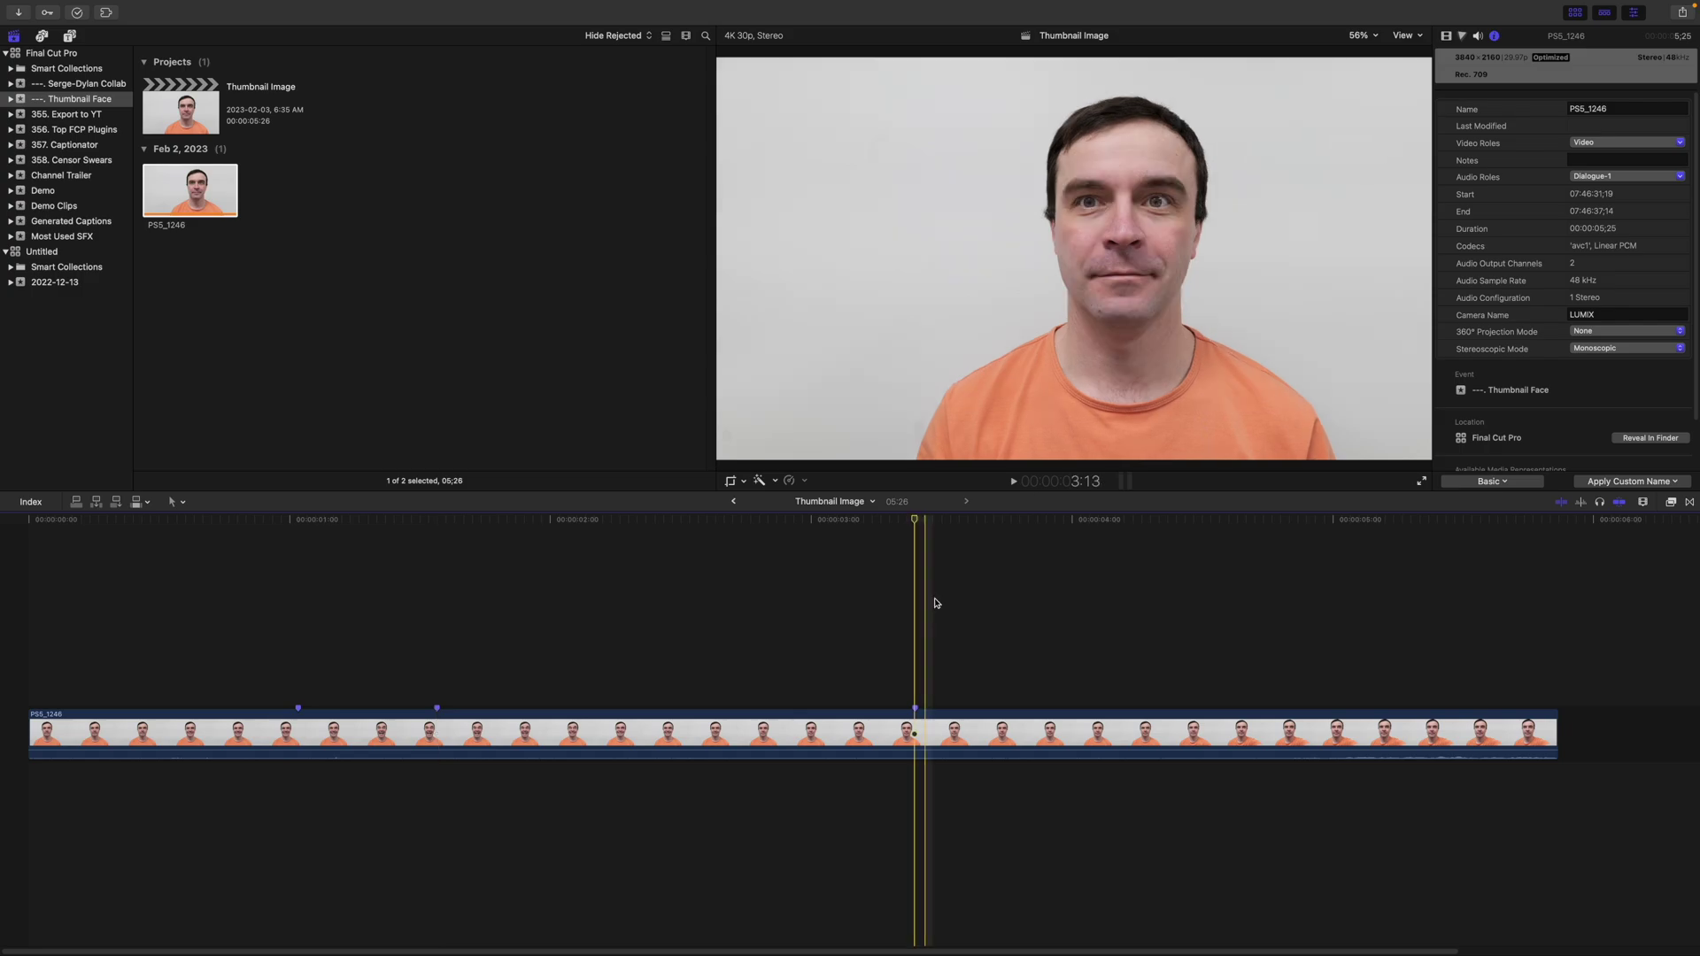
pyautogui.click(1682, 12)
pyautogui.click(1585, 115)
pyautogui.click(1074, 444)
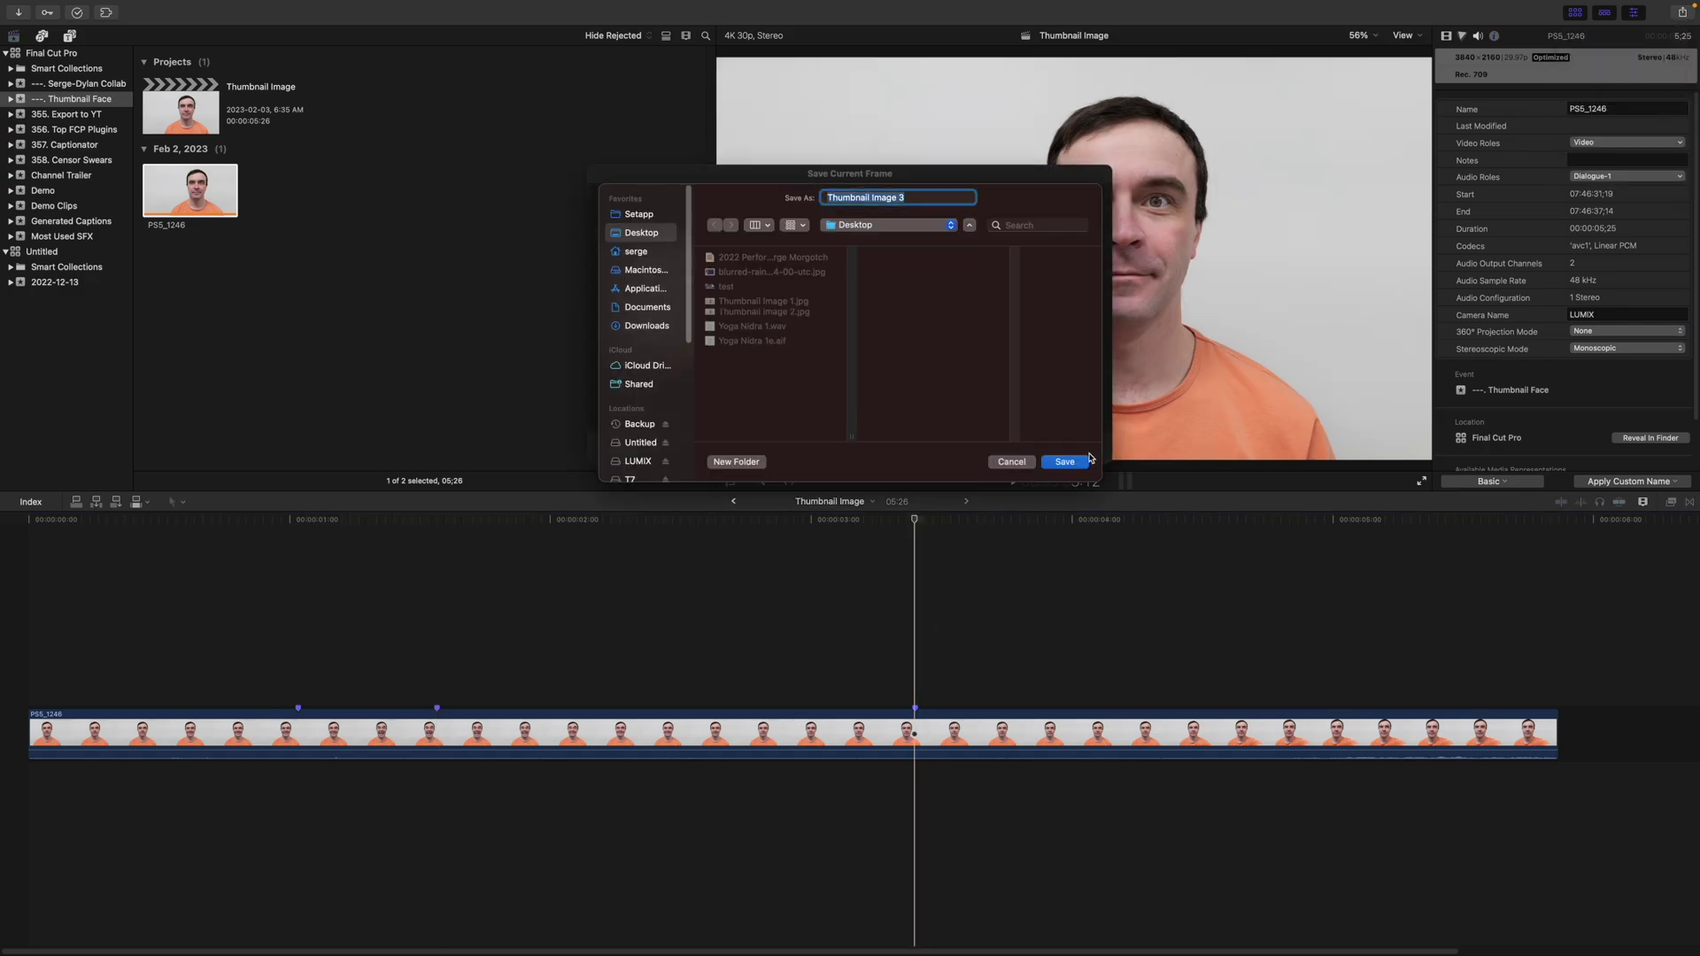
pyautogui.click(1074, 459)
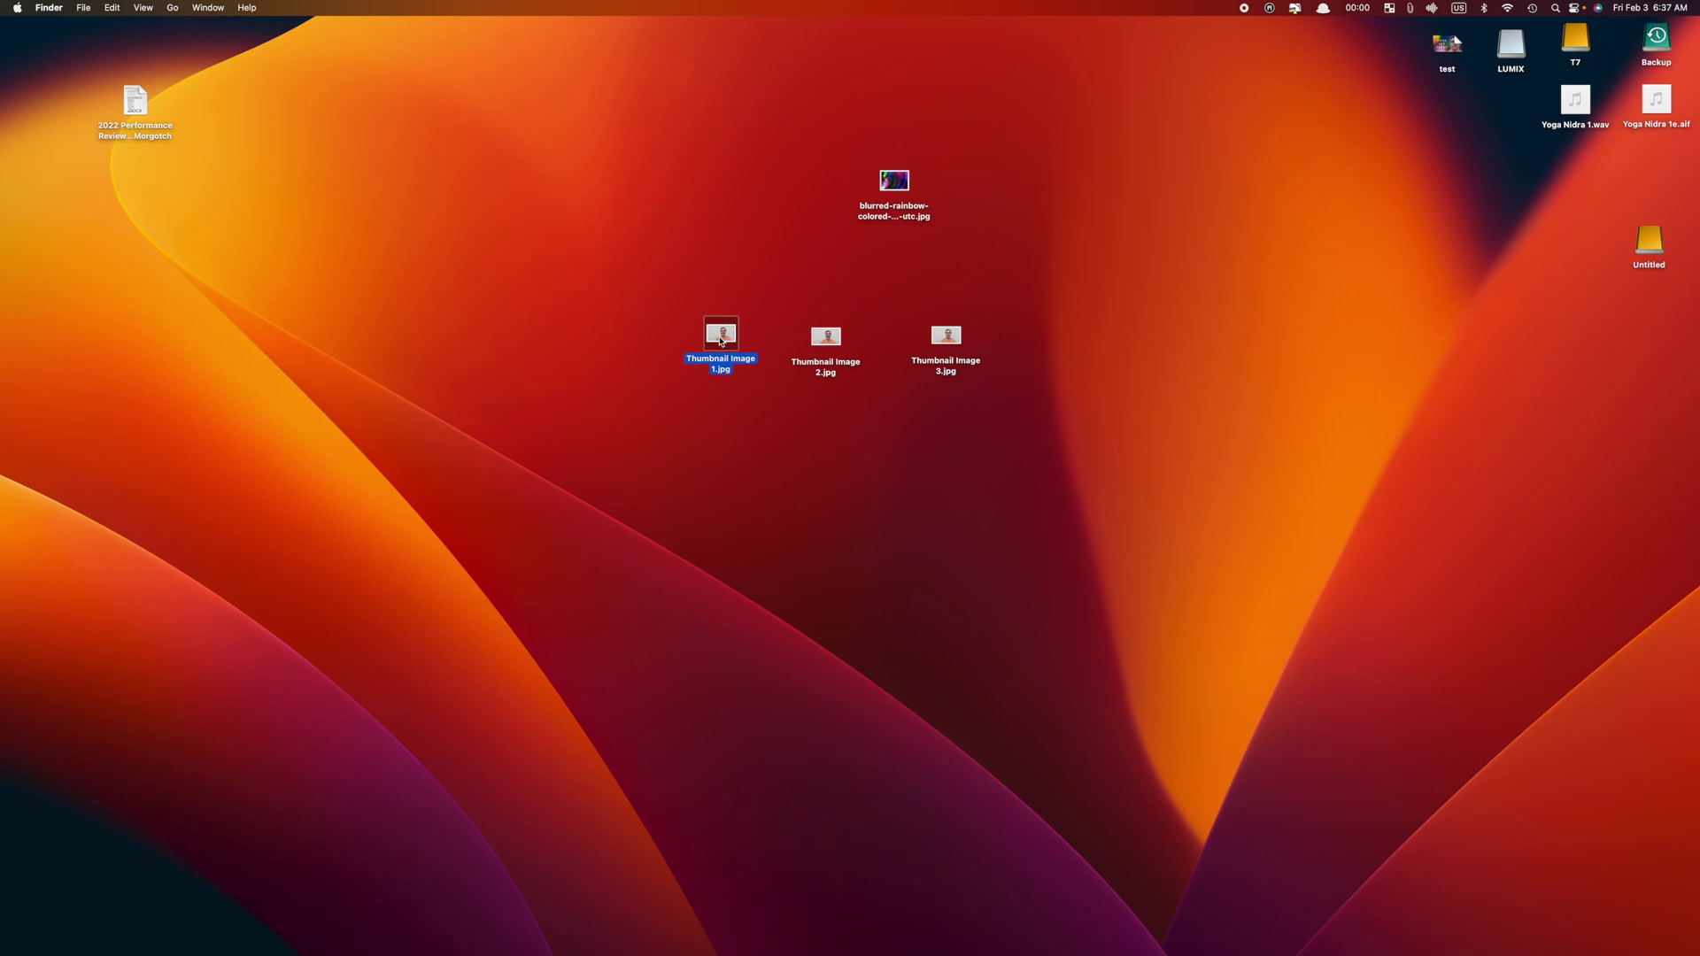
# Open Thumbnail Image 1.jpg in Preview, remove its background, and convert it to PNG
pyautogui.press('space')
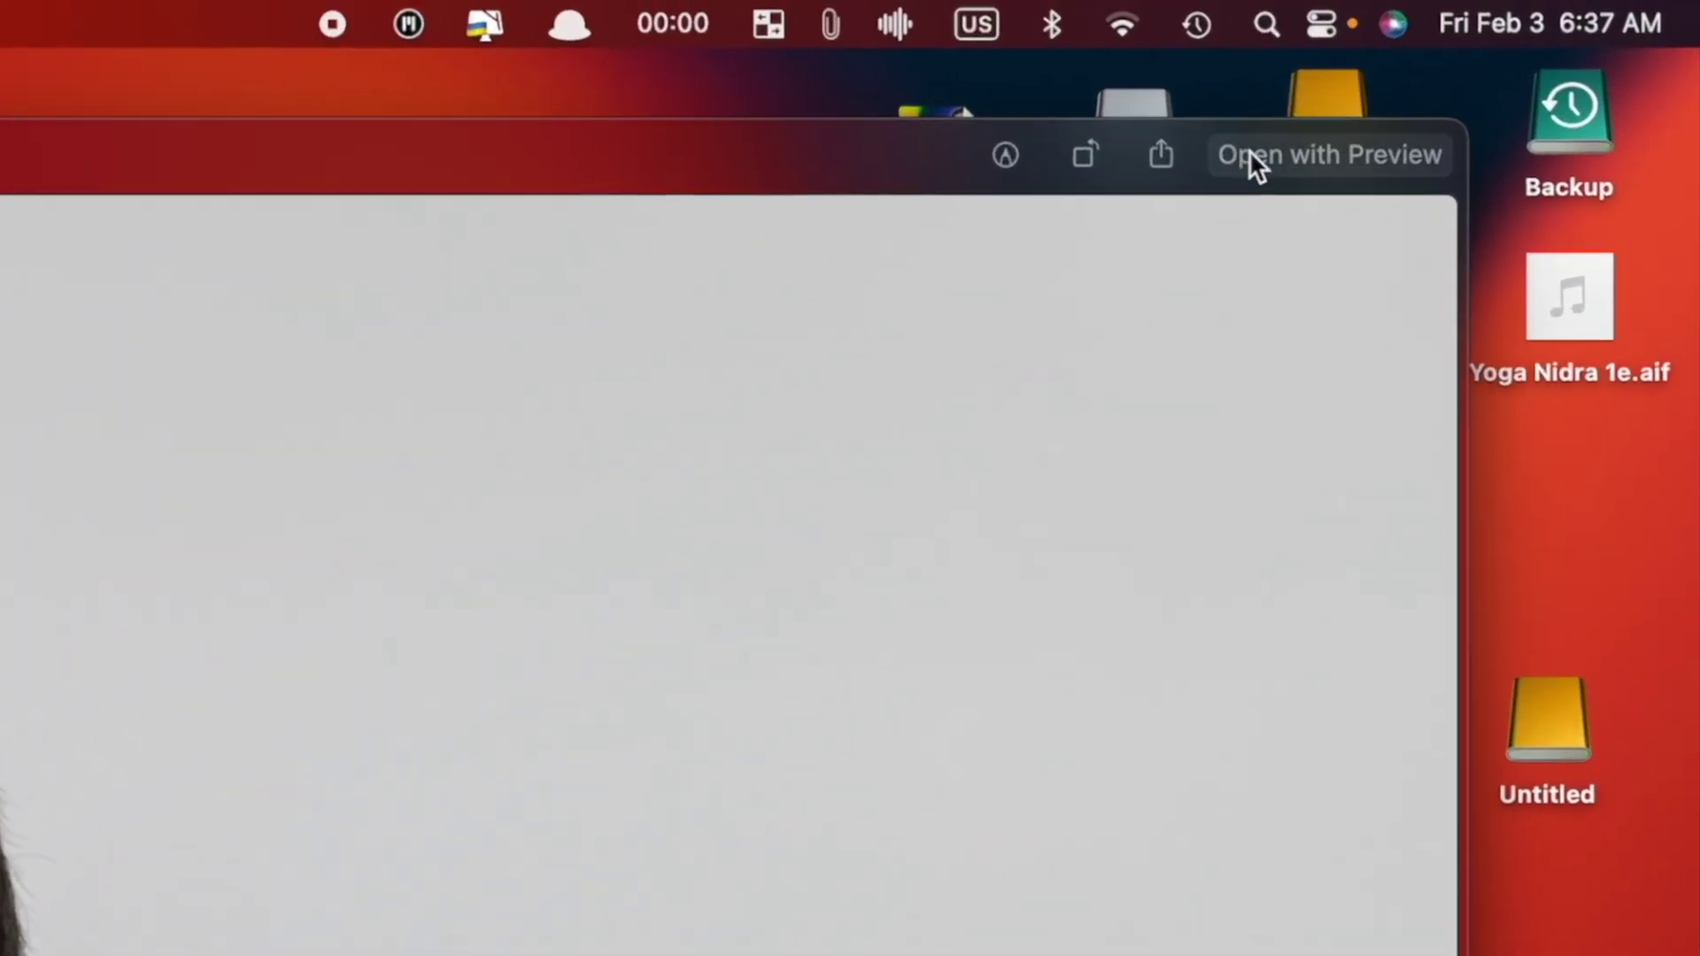
pyautogui.click(1252, 154)
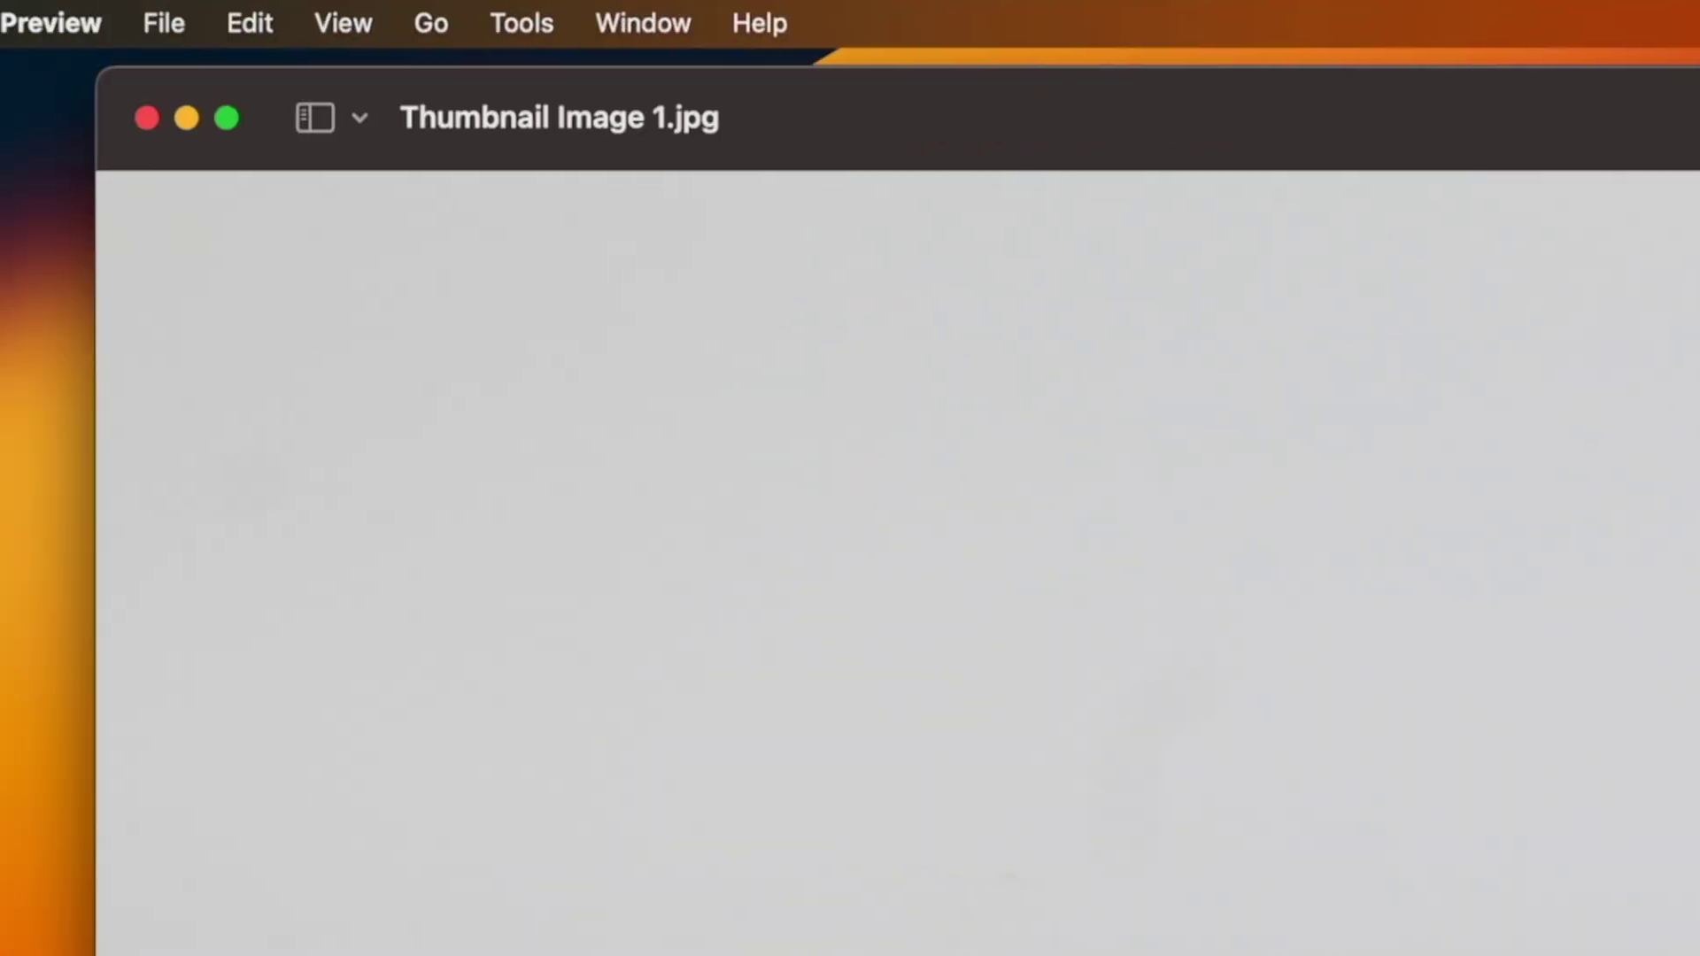
pyautogui.click(619, 25)
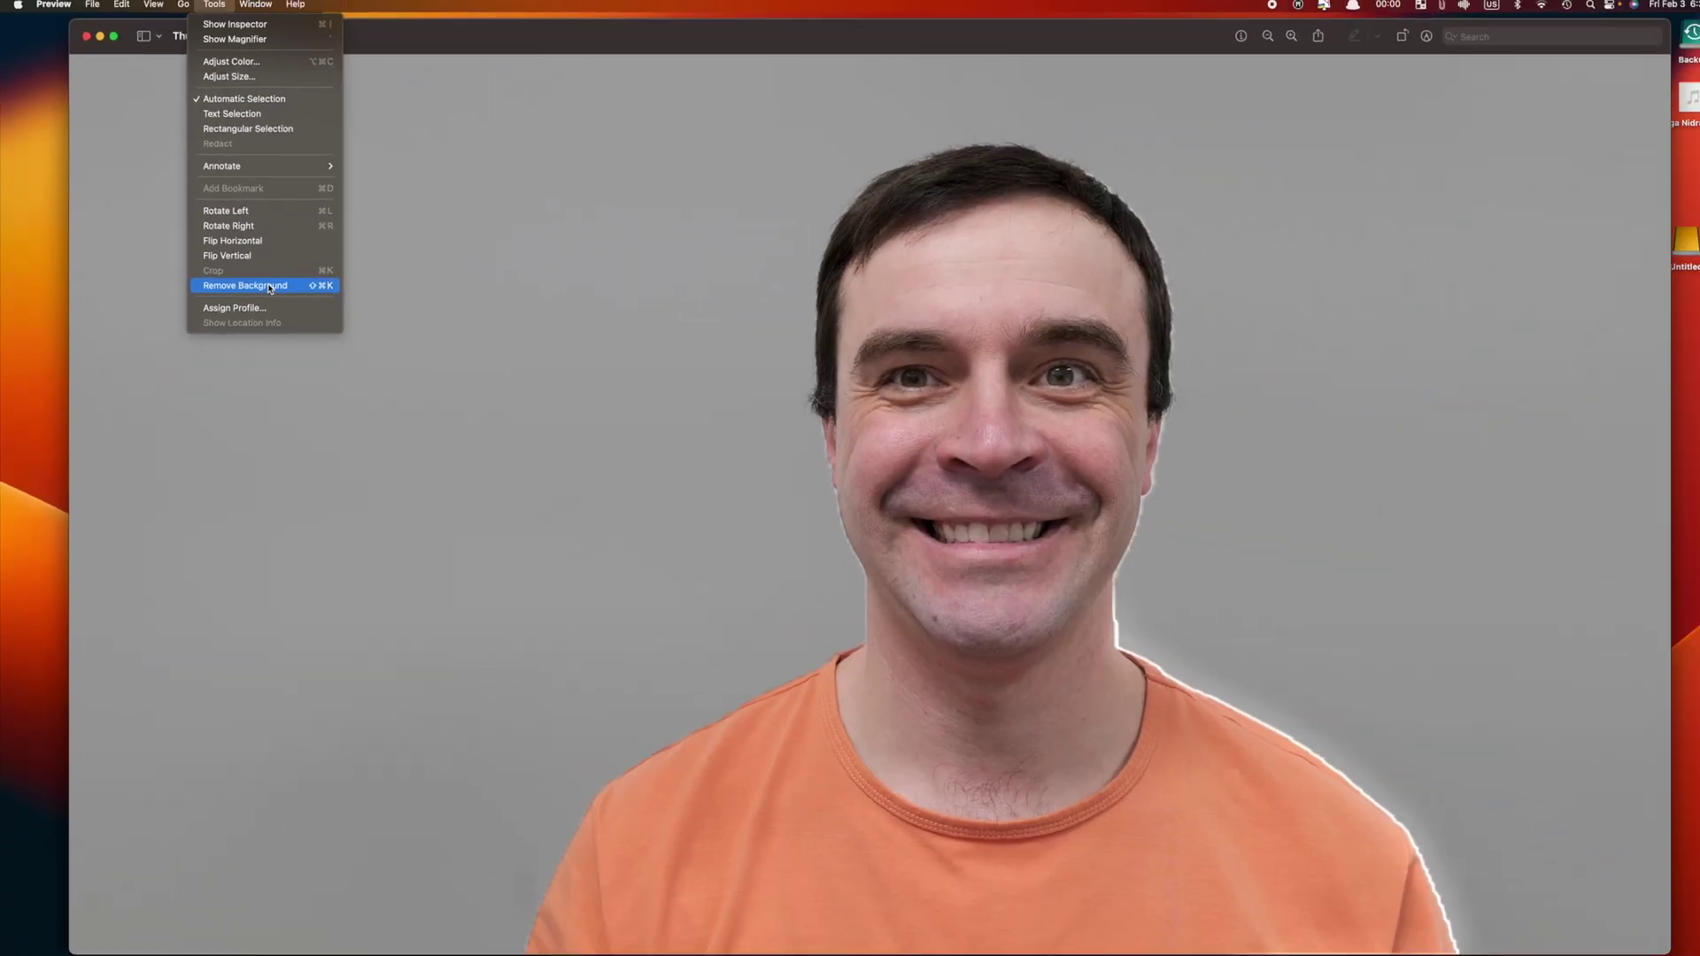
pyautogui.click(784, 486)
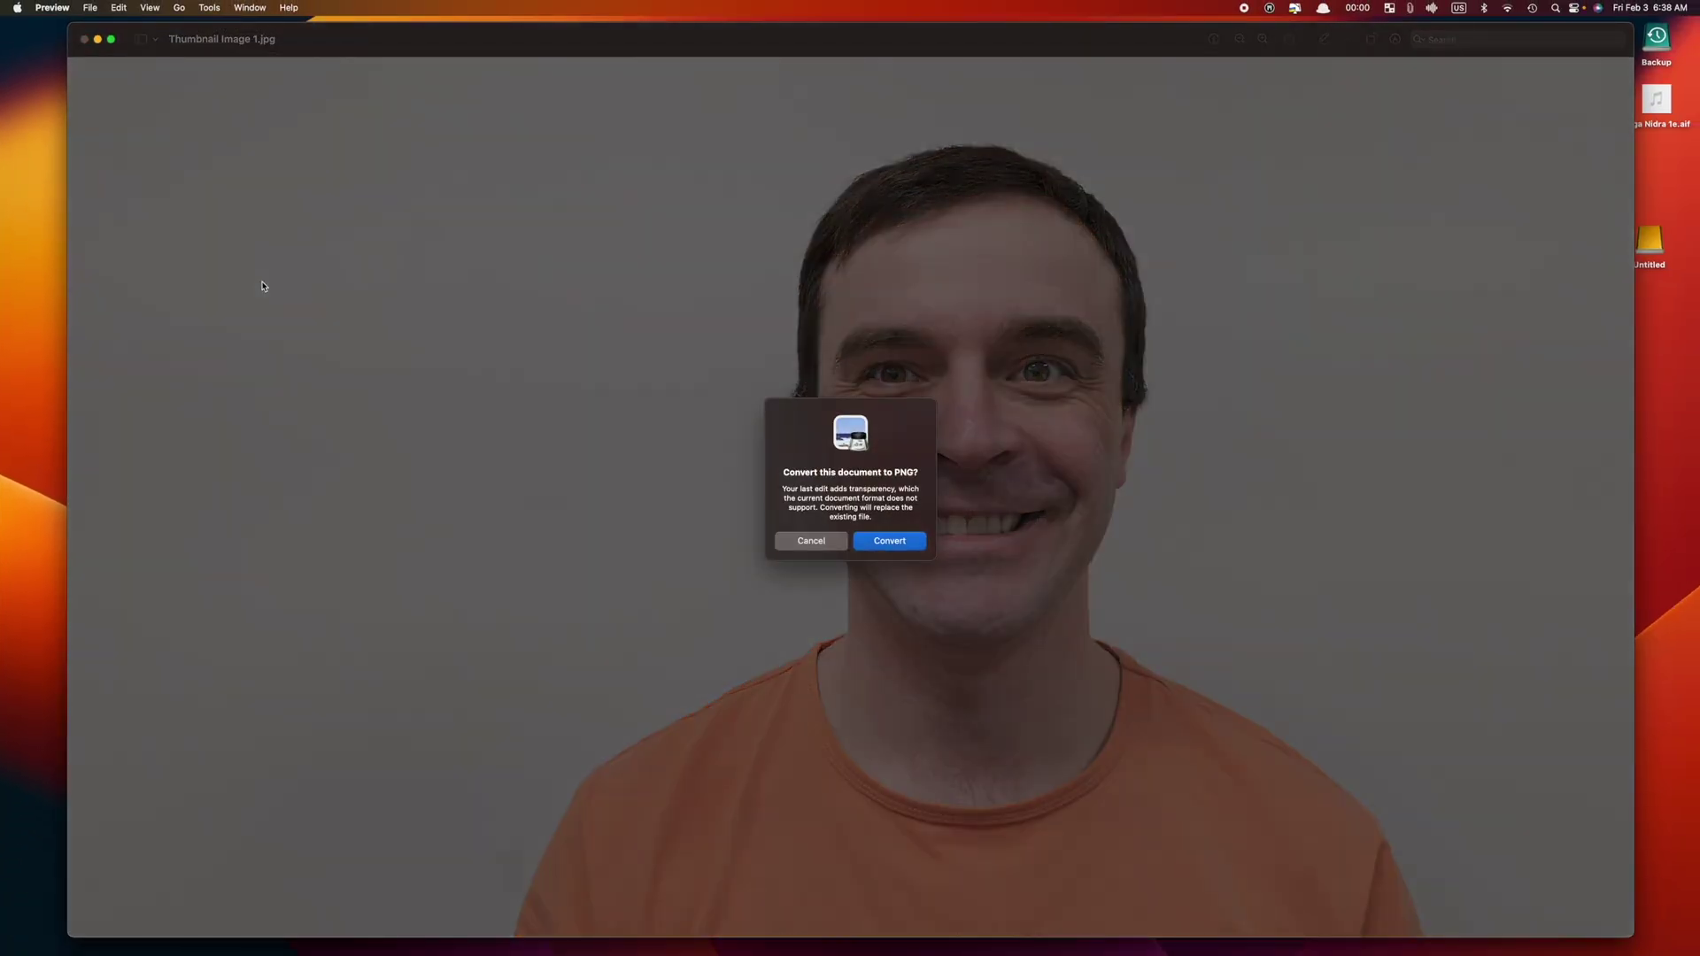
pyautogui.click(894, 545)
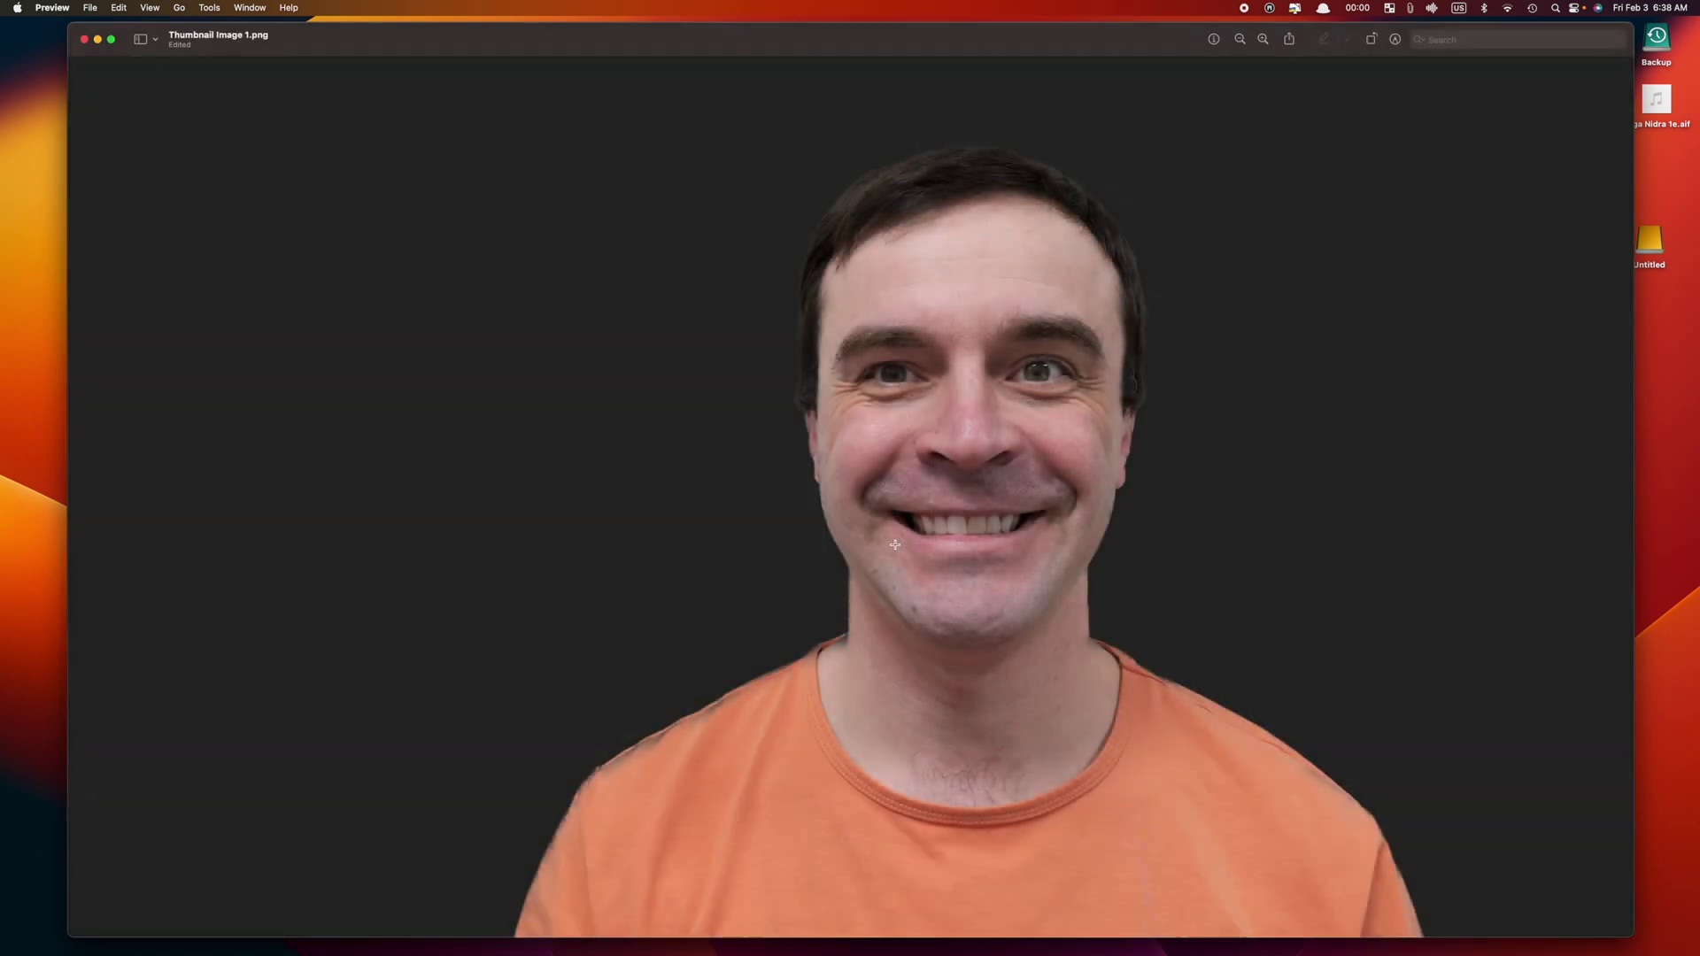
pyautogui.click(85, 40)
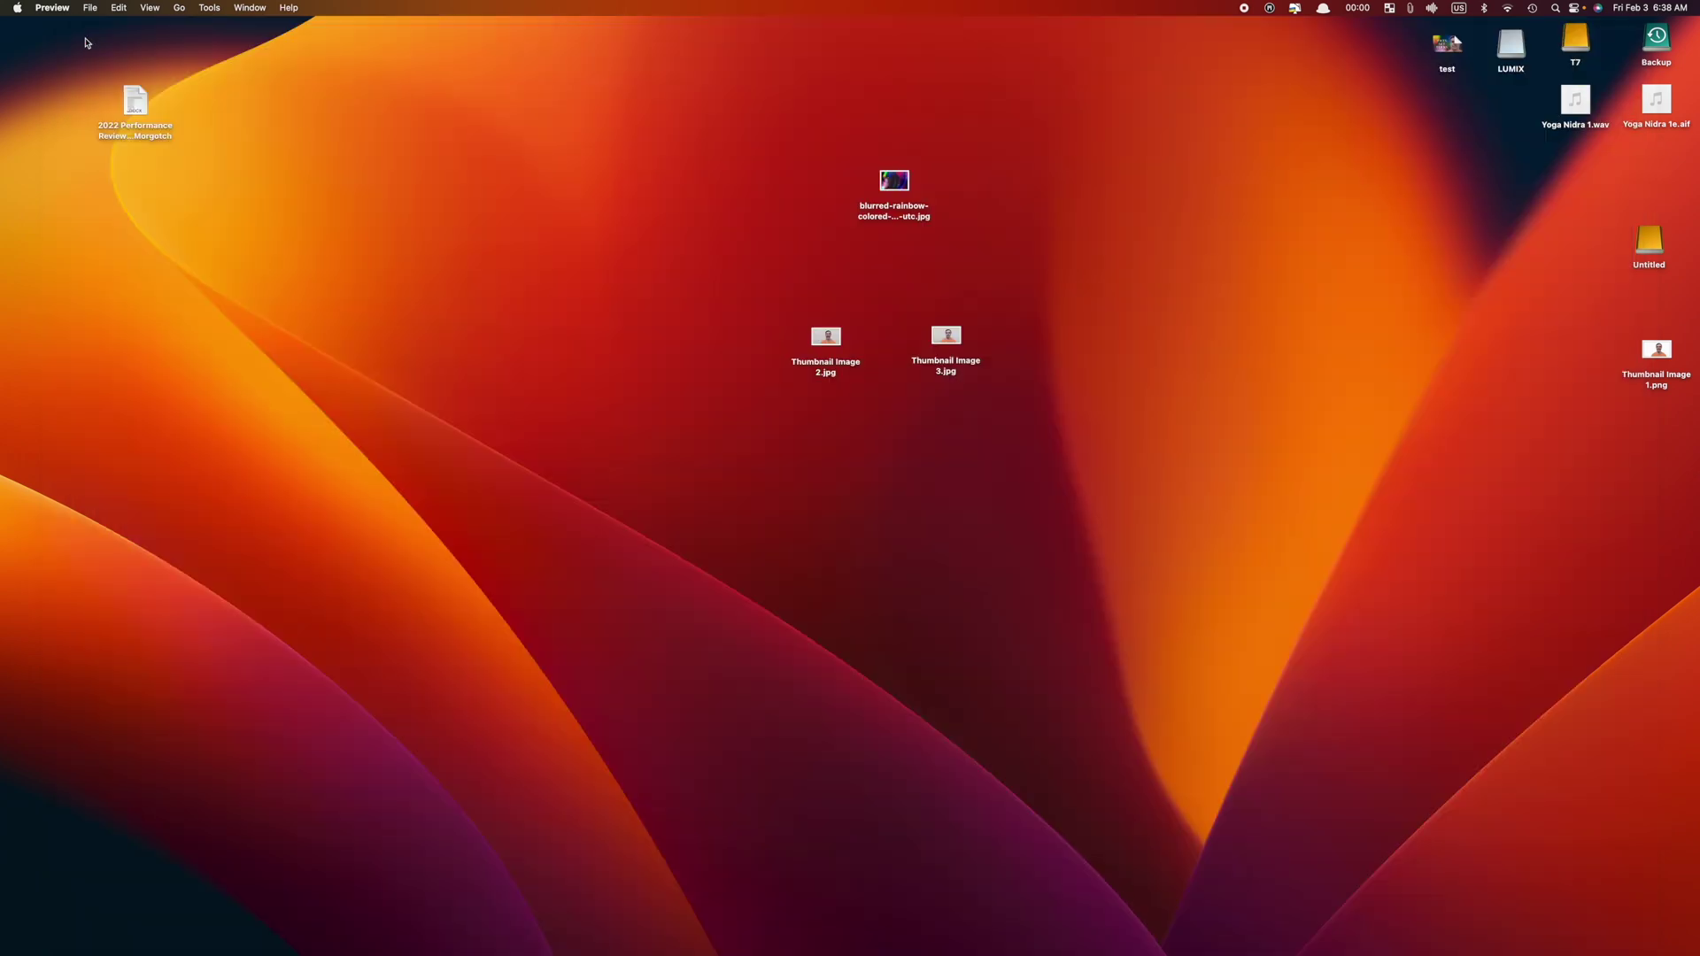
# Quick Look Thumbnail Image 1.png on the Desktop to check the cutout
pyautogui.click(1663, 358)
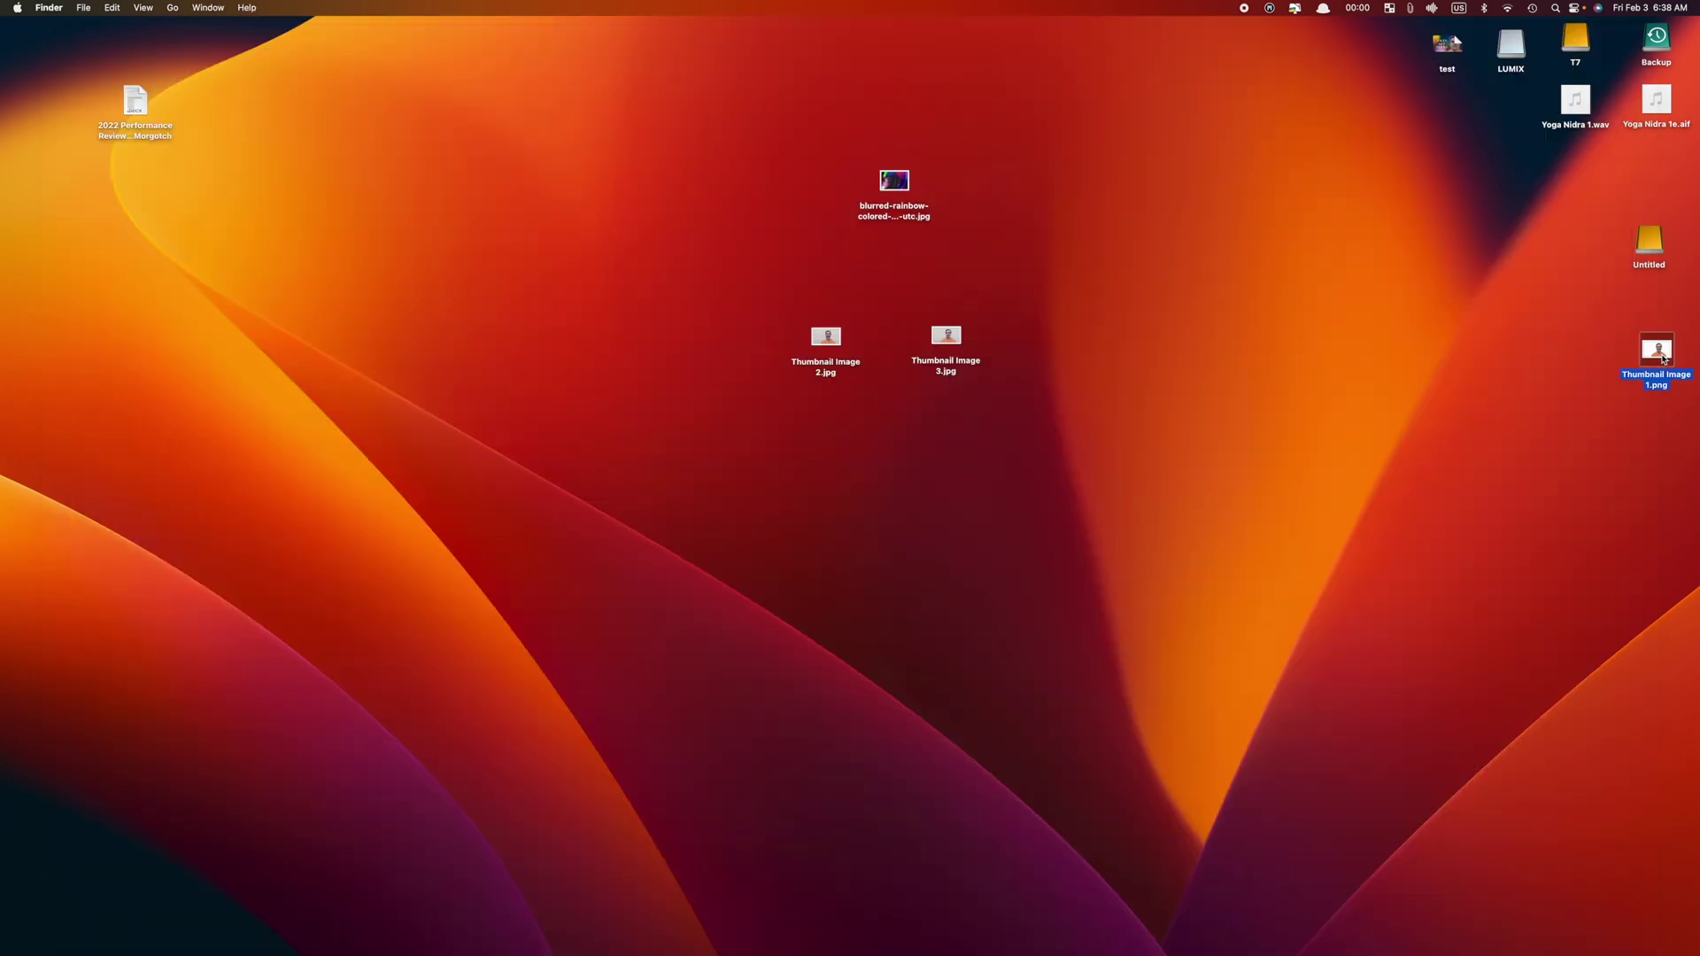
pyautogui.press('space')
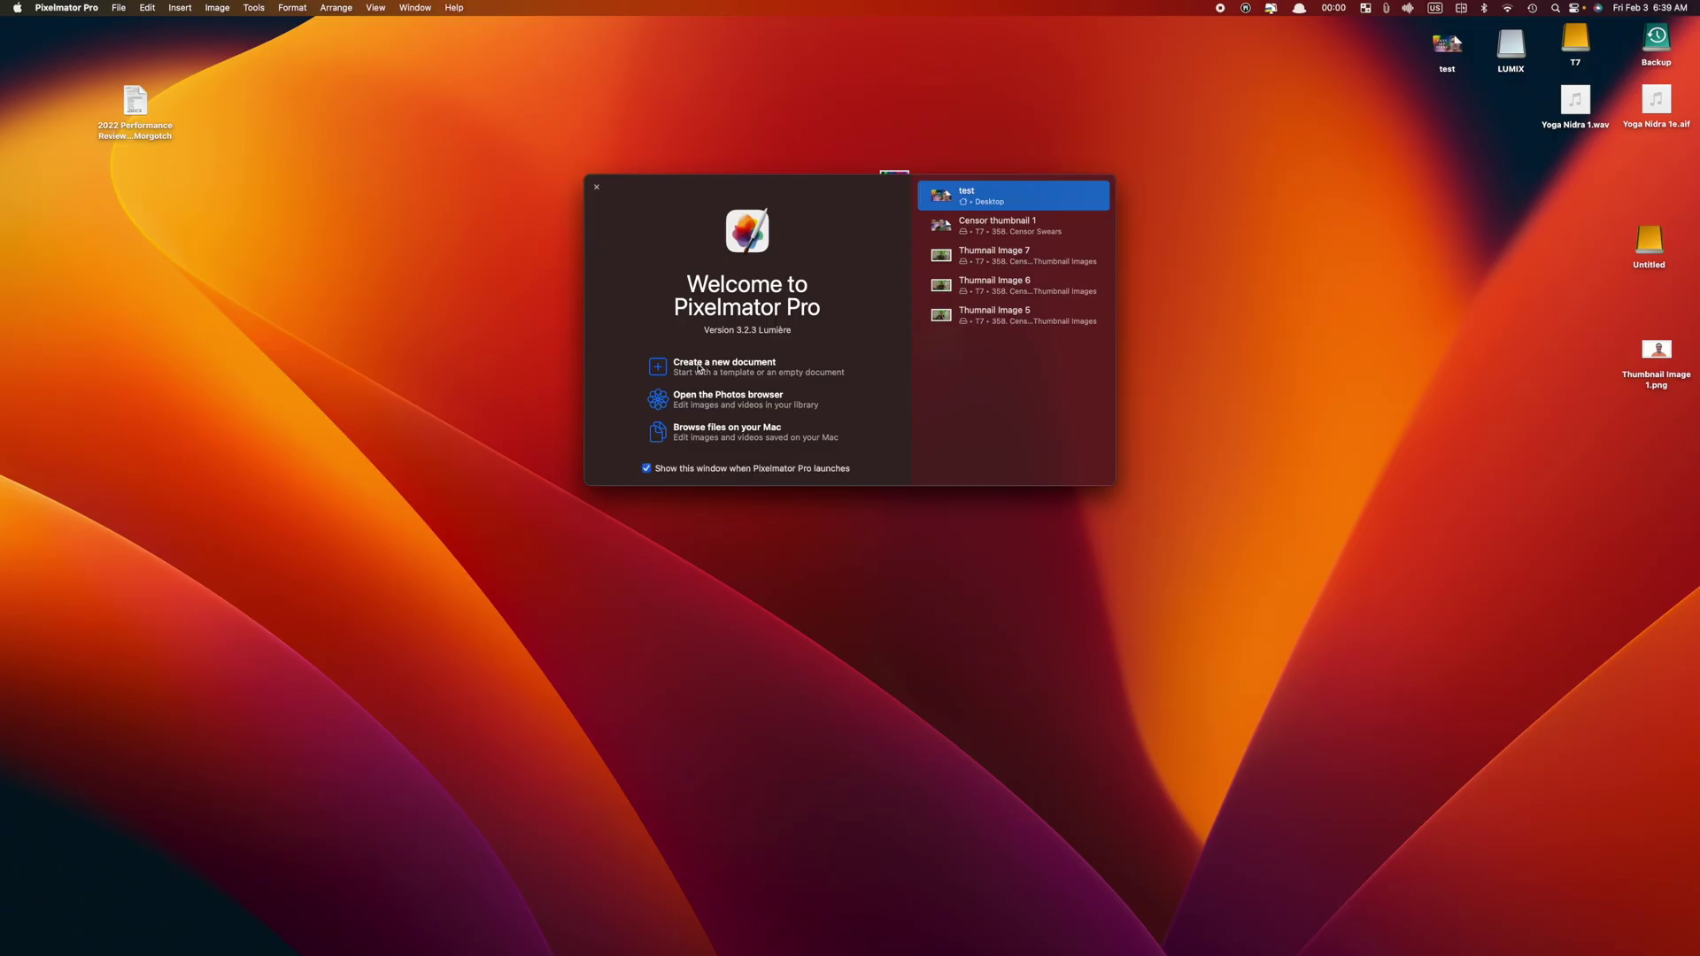
# Create a new Pixelmator Pro document to show the template chooser
pyautogui.click(699, 368)
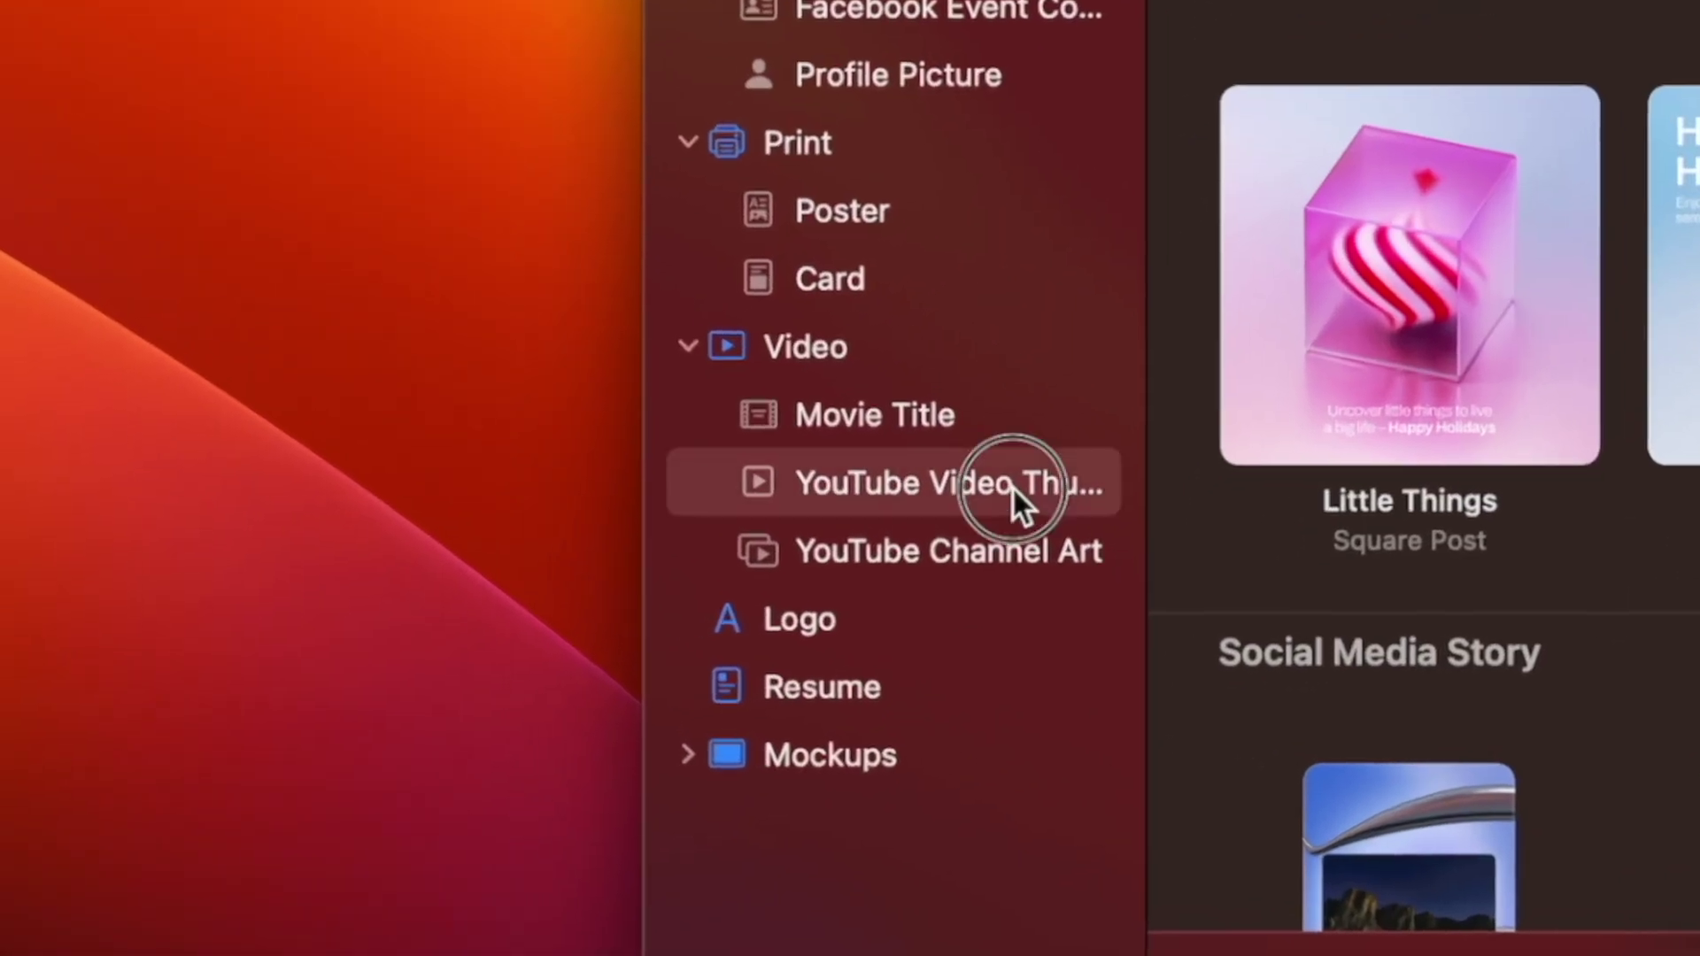
# Create a 1280 × 720 document from the Slowing Down YouTube Video Thumbnail template
pyautogui.click(301, 728)
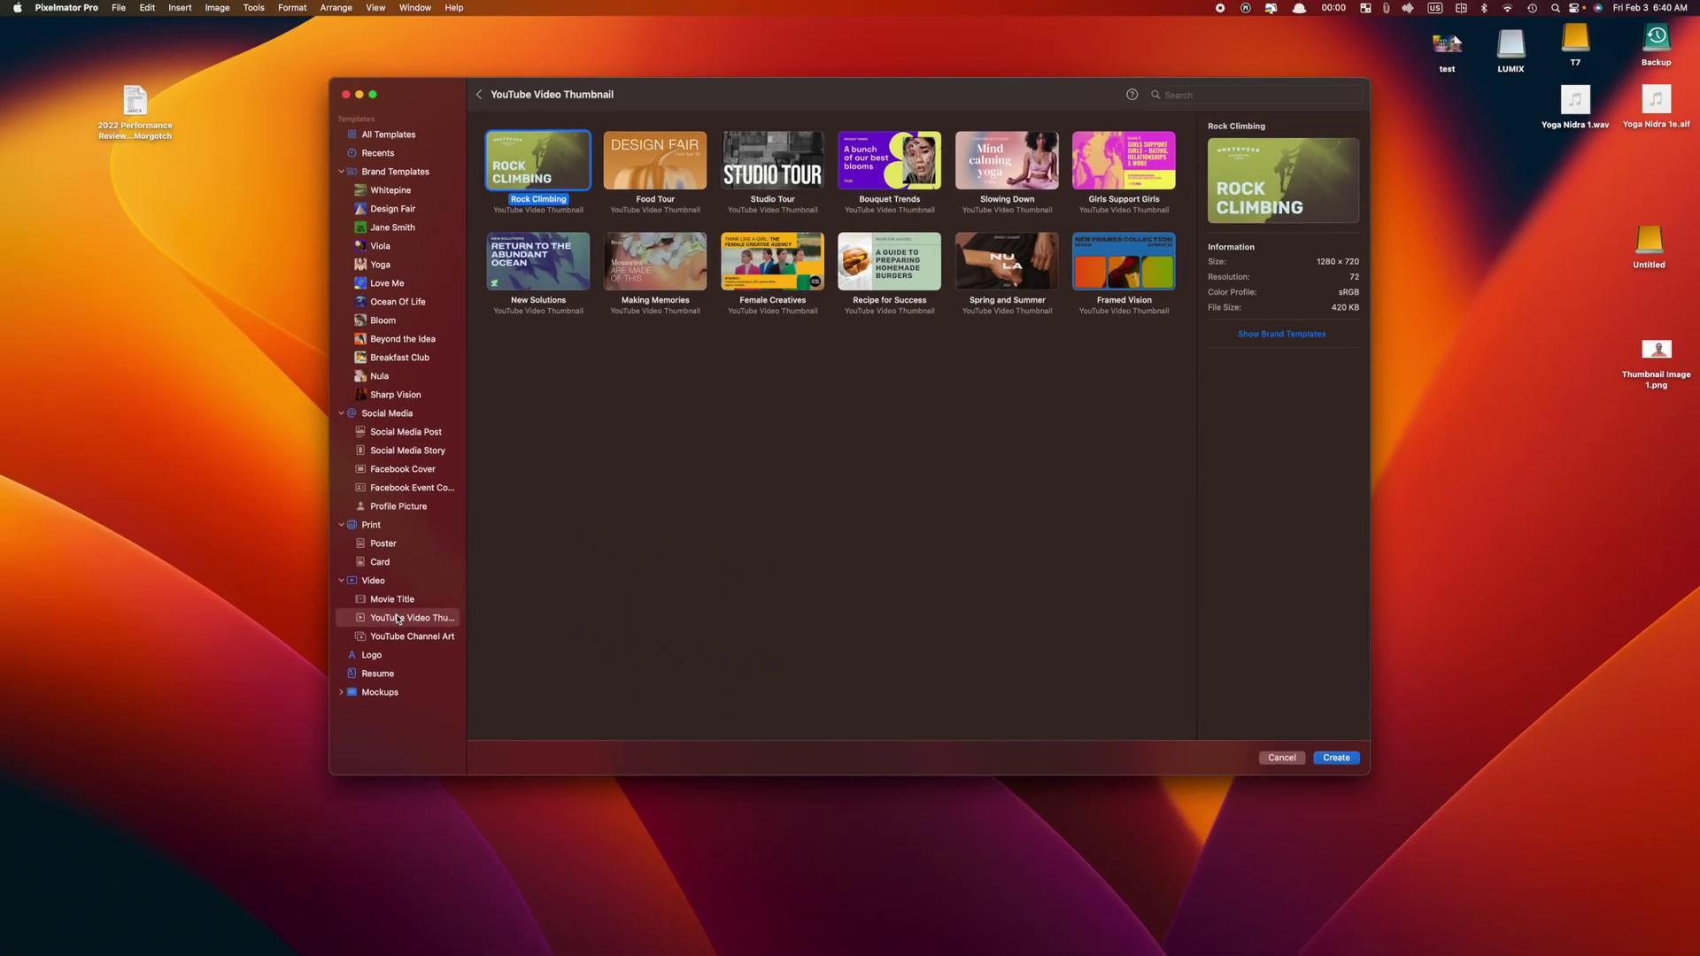
pyautogui.click(998, 176)
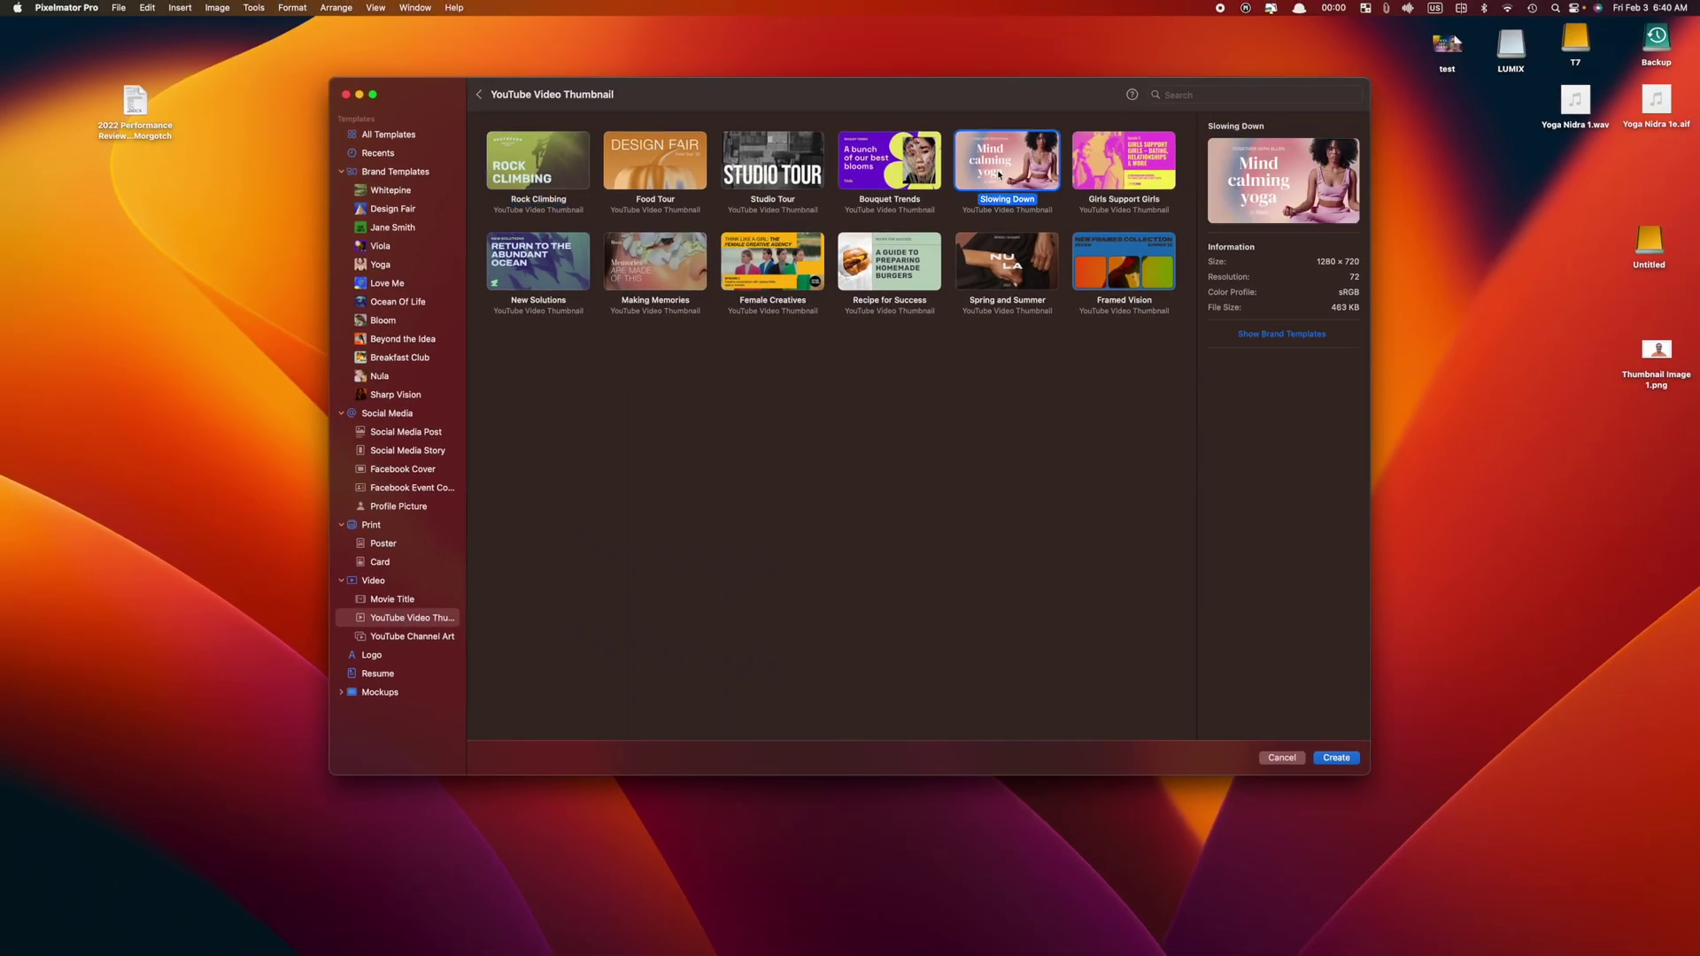
pyautogui.click(1331, 758)
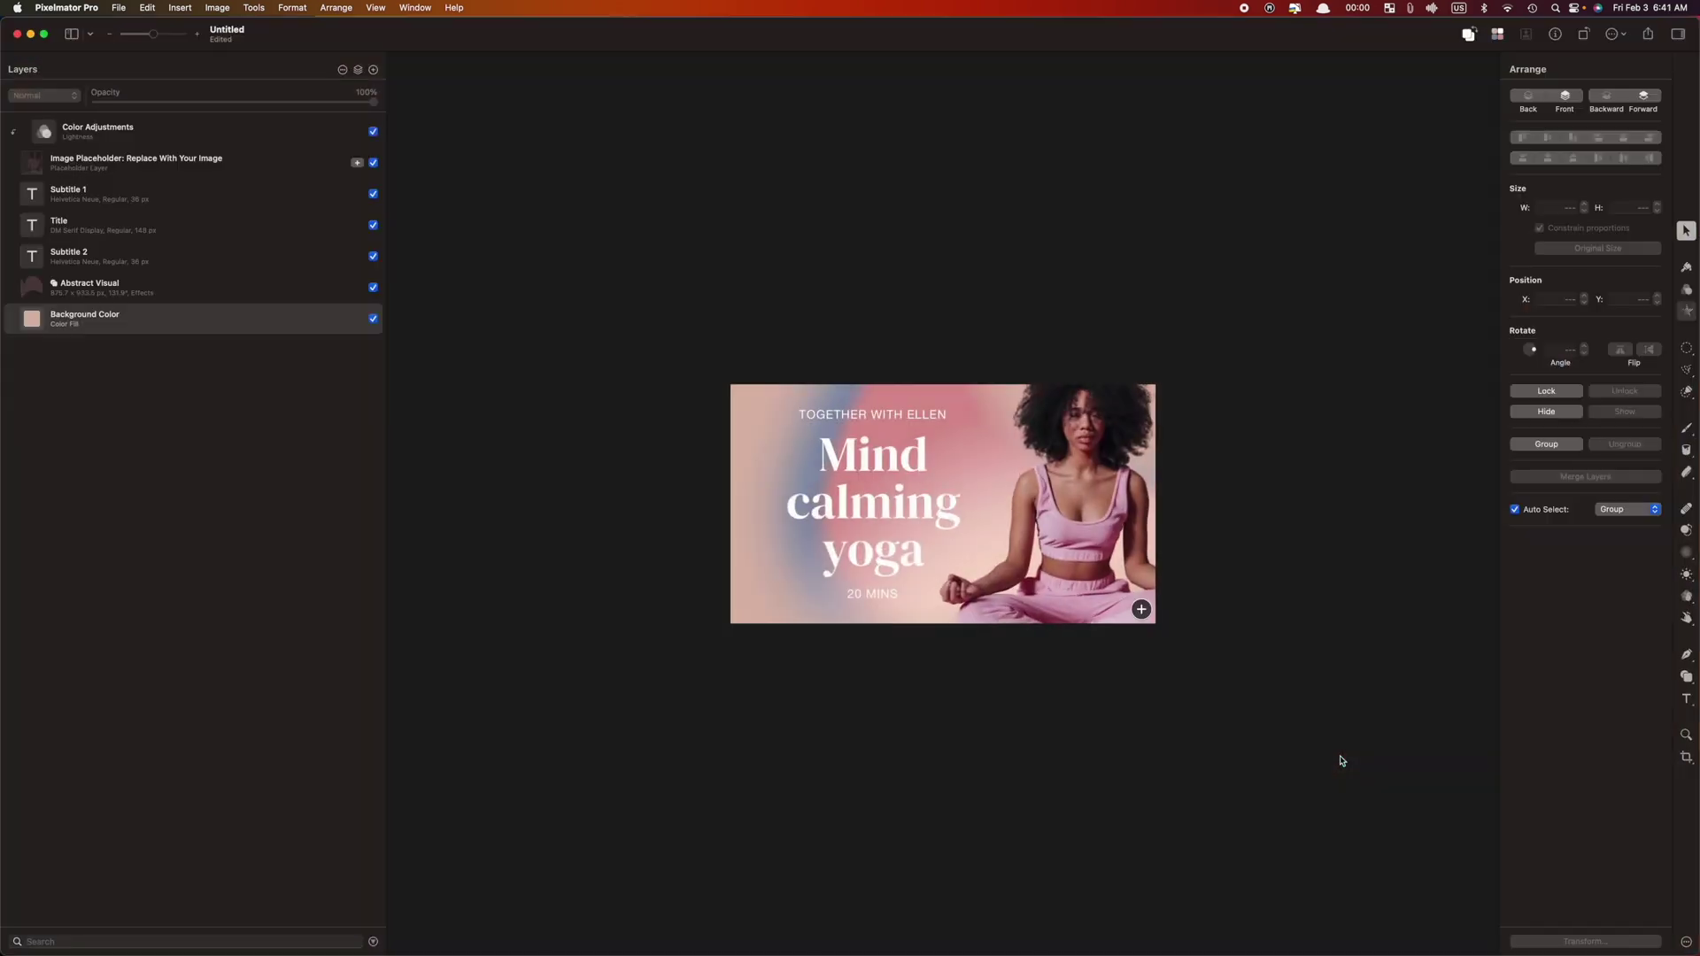
# Hide all seven template layers, from Color Adjustments down to Background Color
pyautogui.press('super+equal')
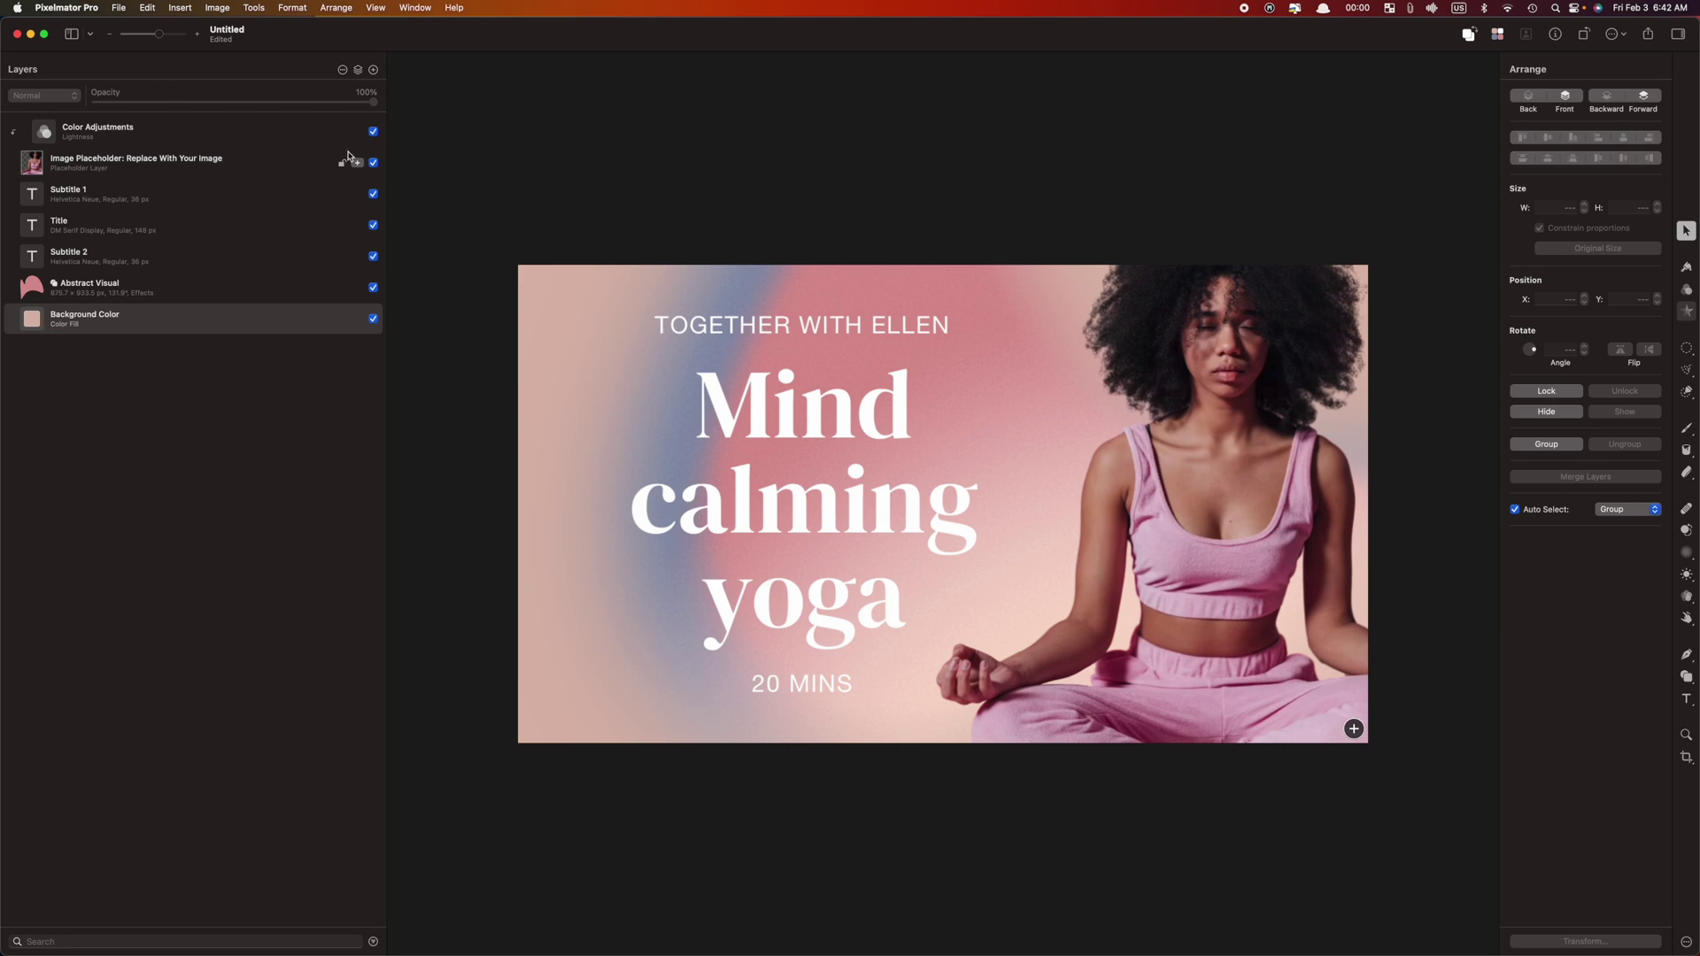
pyautogui.click(373, 131)
pyautogui.click(373, 162)
pyautogui.click(373, 193)
pyautogui.click(372, 225)
pyautogui.click(373, 256)
pyautogui.click(373, 287)
pyautogui.click(372, 319)
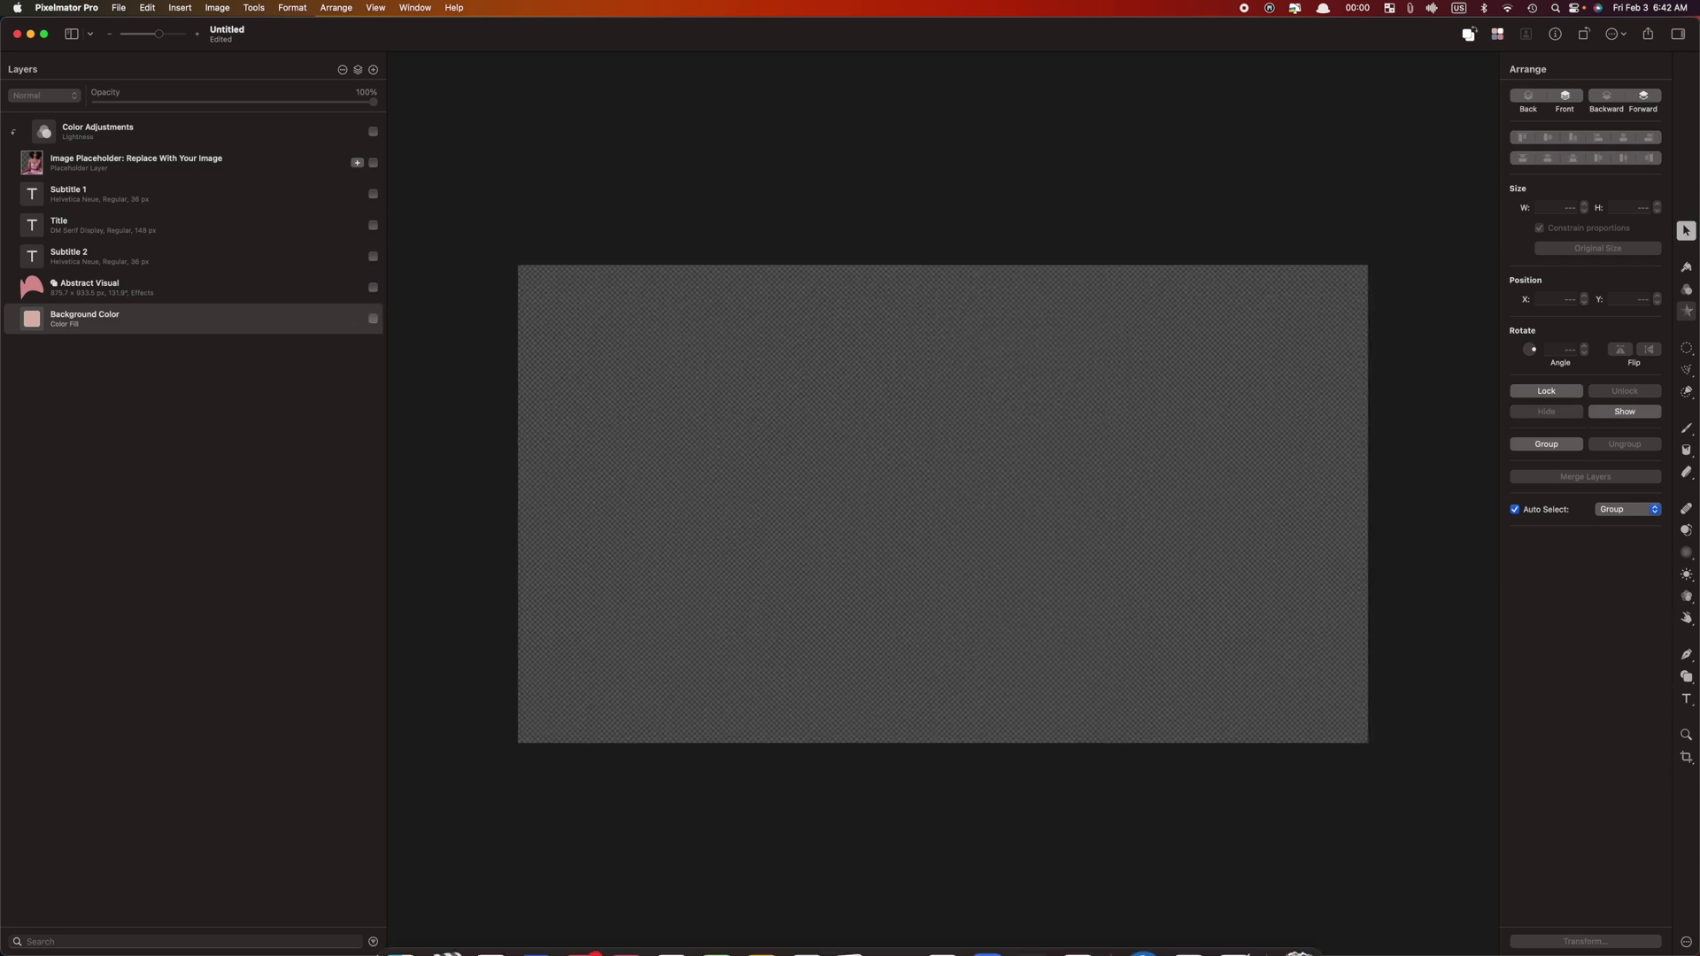
# Add Thumbnail Image 3.jpg from the Desktop as a layer above Color Adjustments
pyautogui.click(402, 925)
pyautogui.click(246, 516)
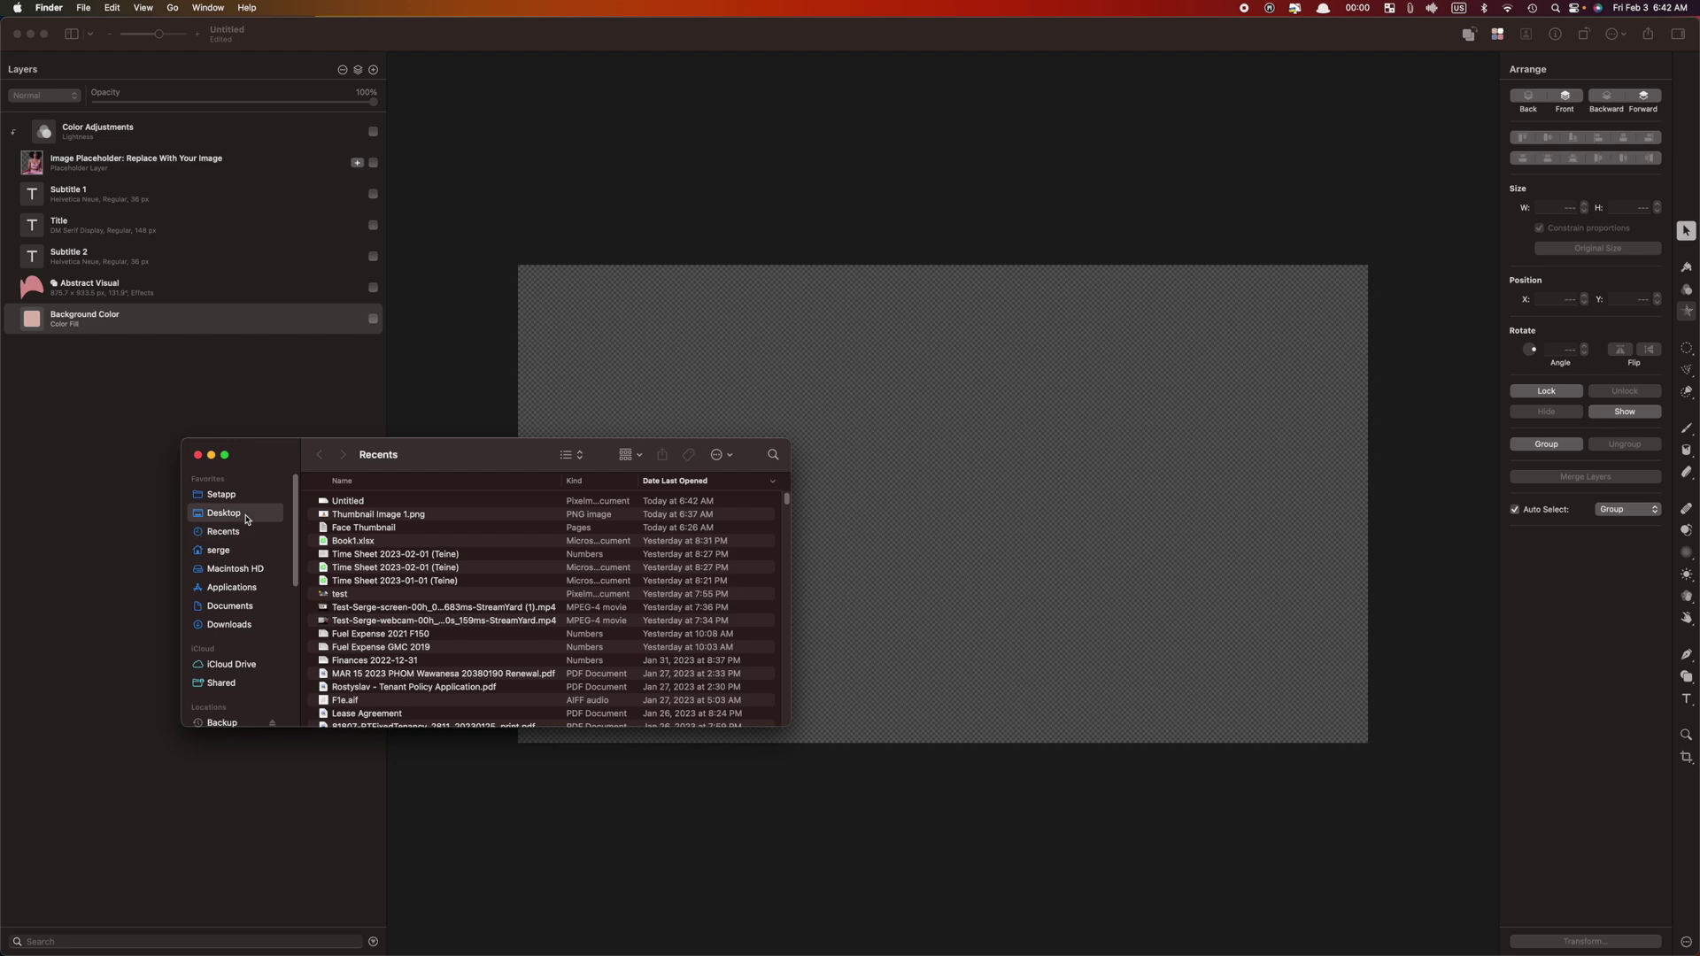
pyautogui.click(362, 568)
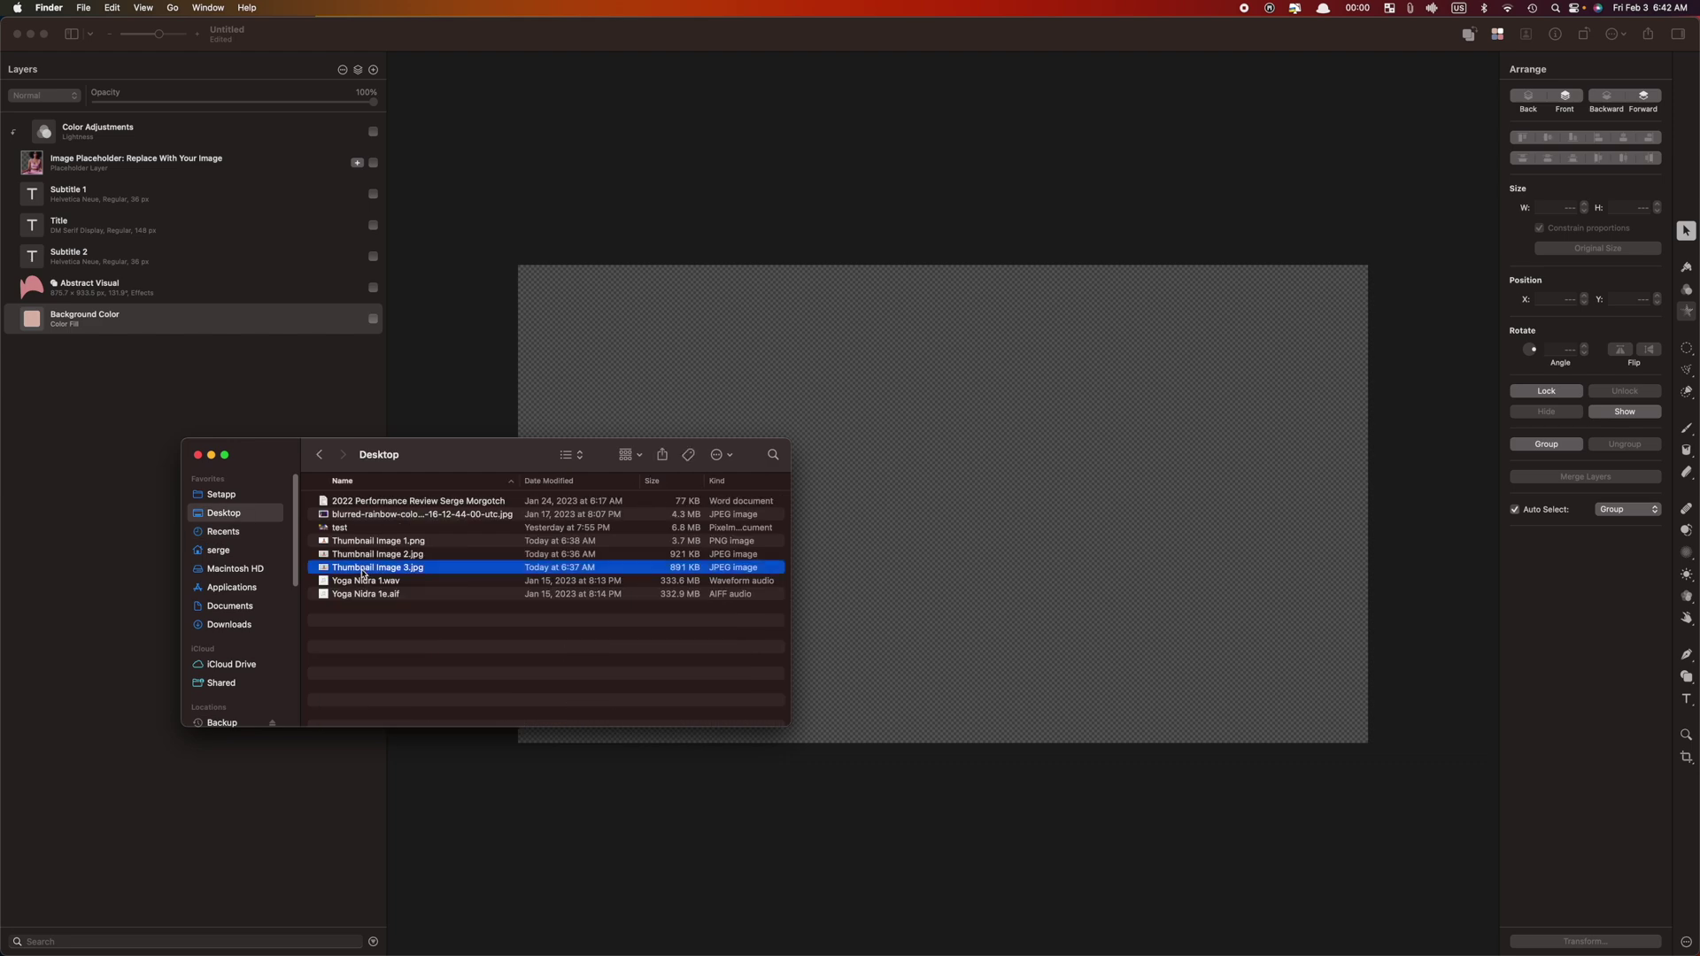
pyautogui.moveTo(348, 534); pyautogui.dragTo(274, 121)
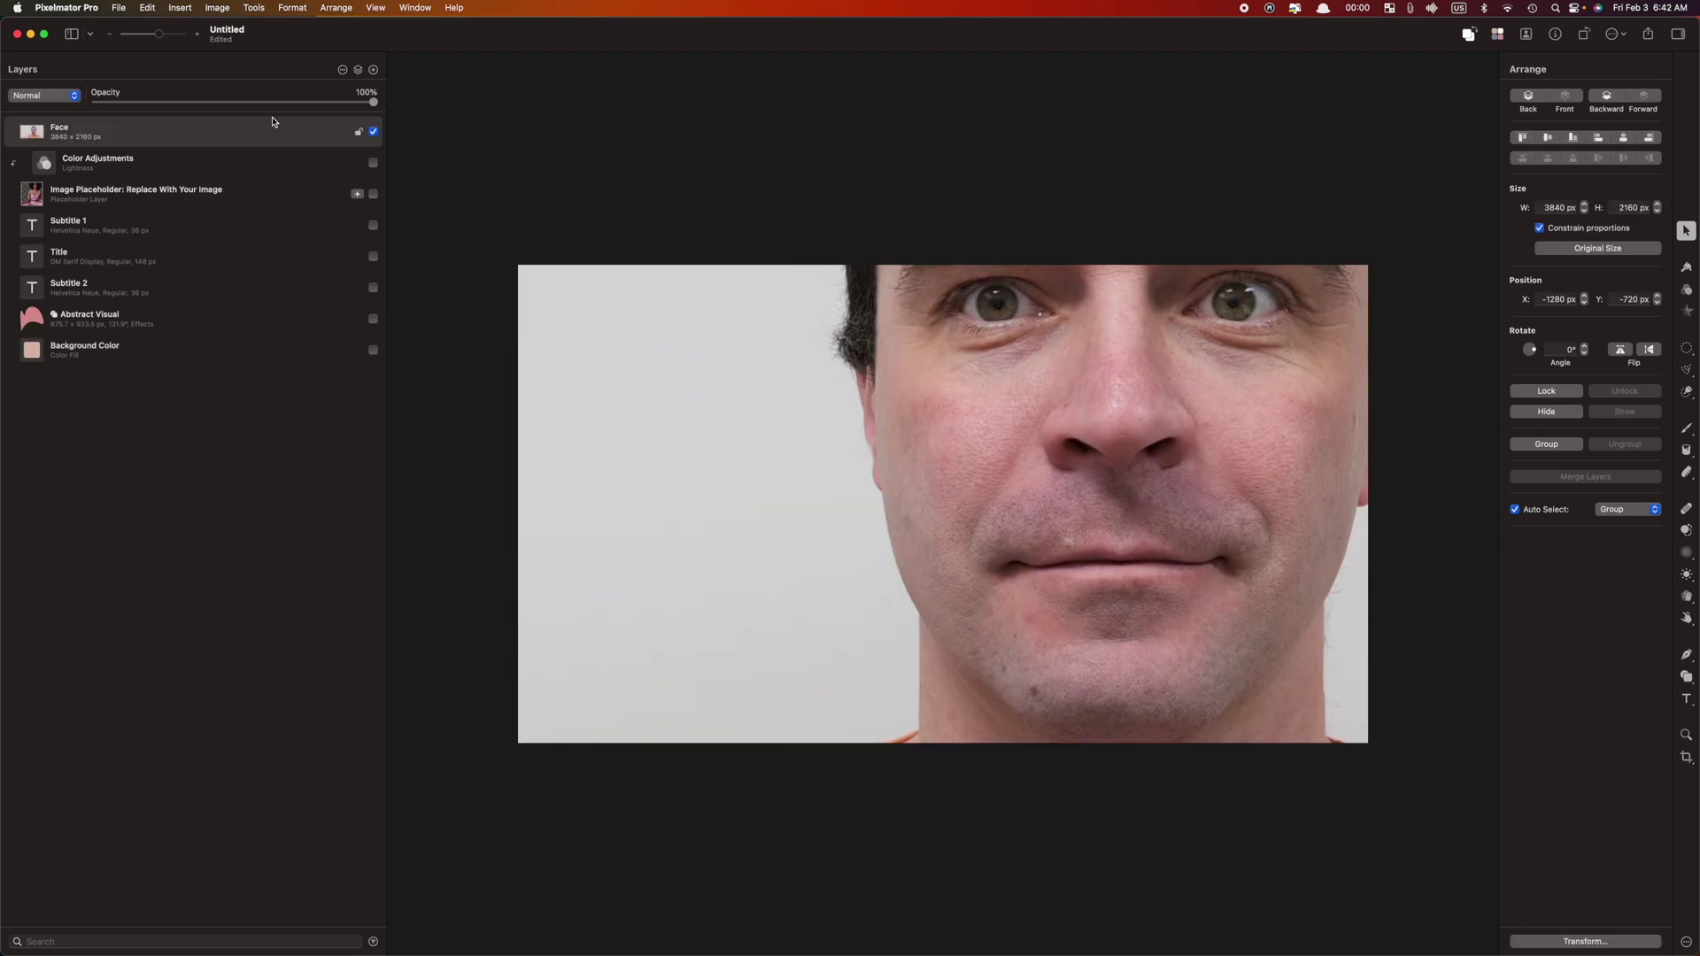
# Scale the Face photo from 3840 × 2160 down to 1280 × 720 at position 0, 0
pyautogui.press('super+minus')
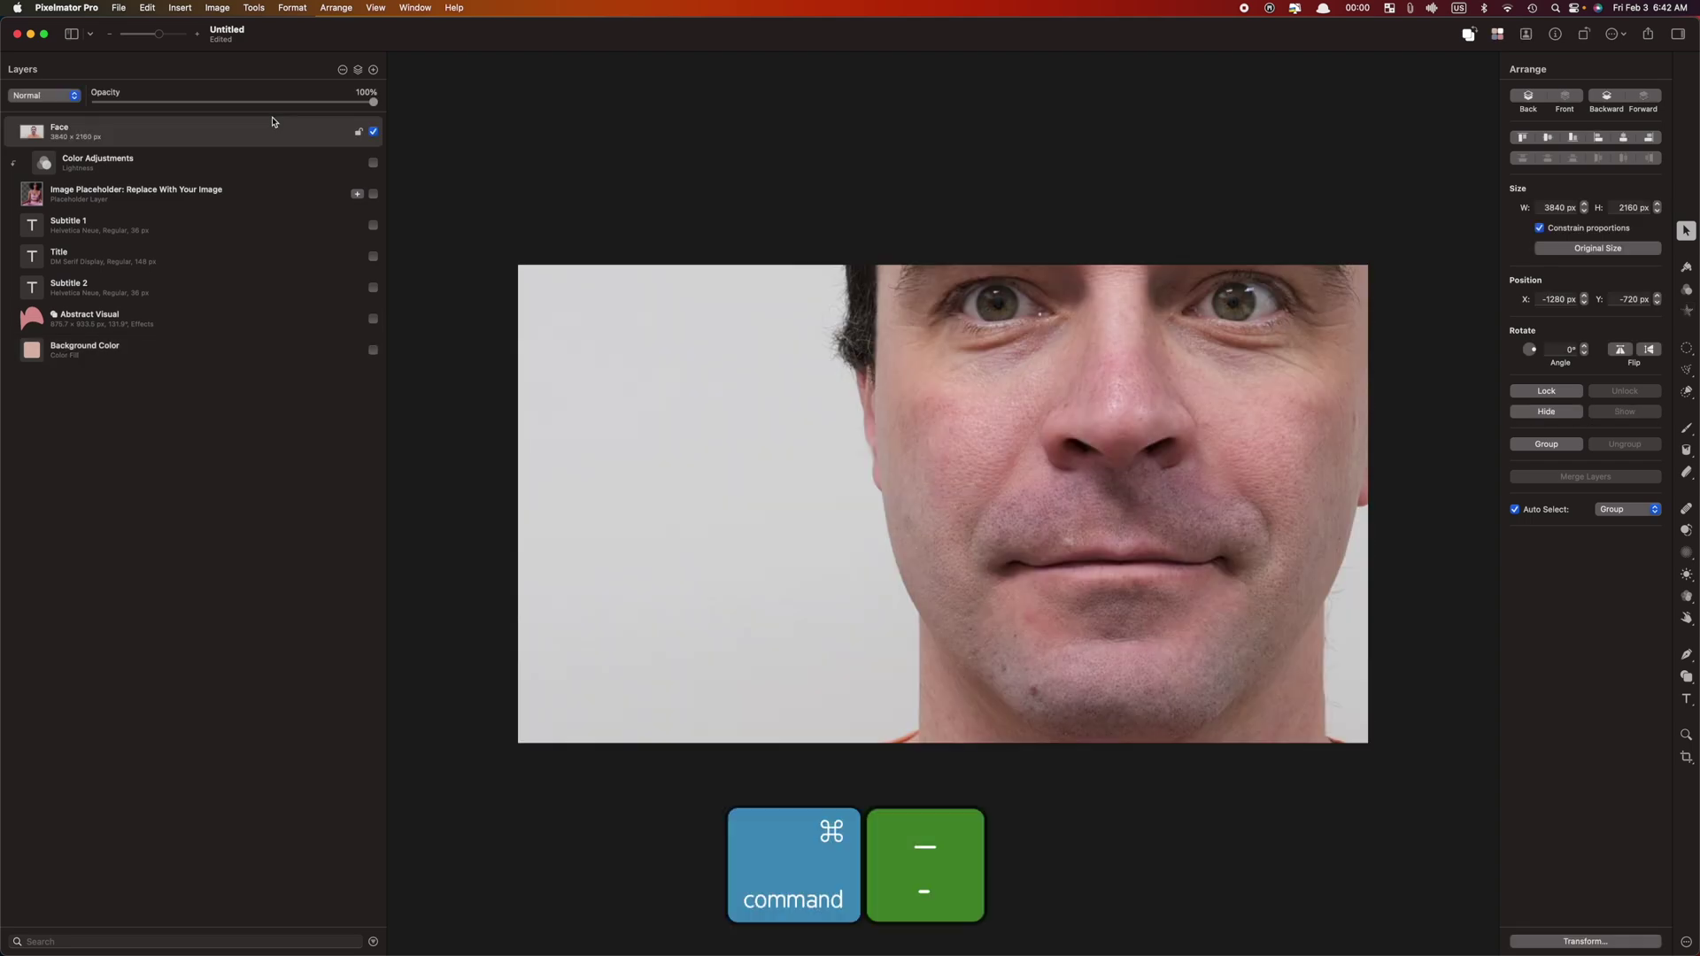
pyautogui.press('super+minus')
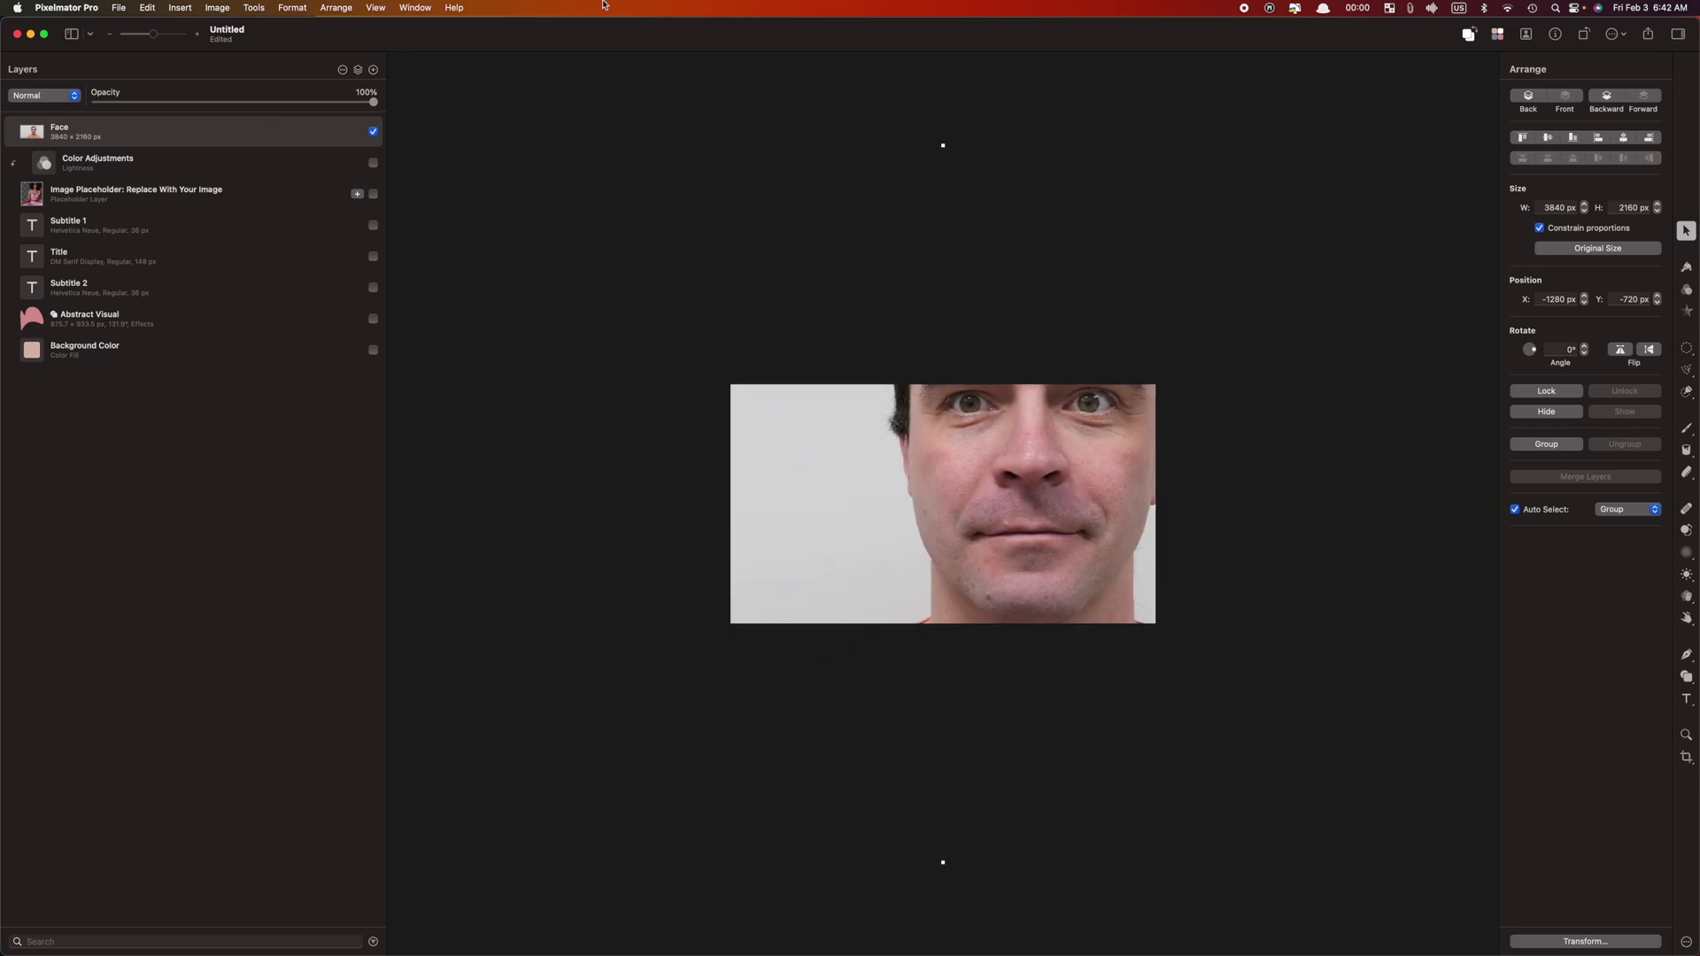
pyautogui.moveTo(946, 147); pyautogui.dragTo(900, 392)
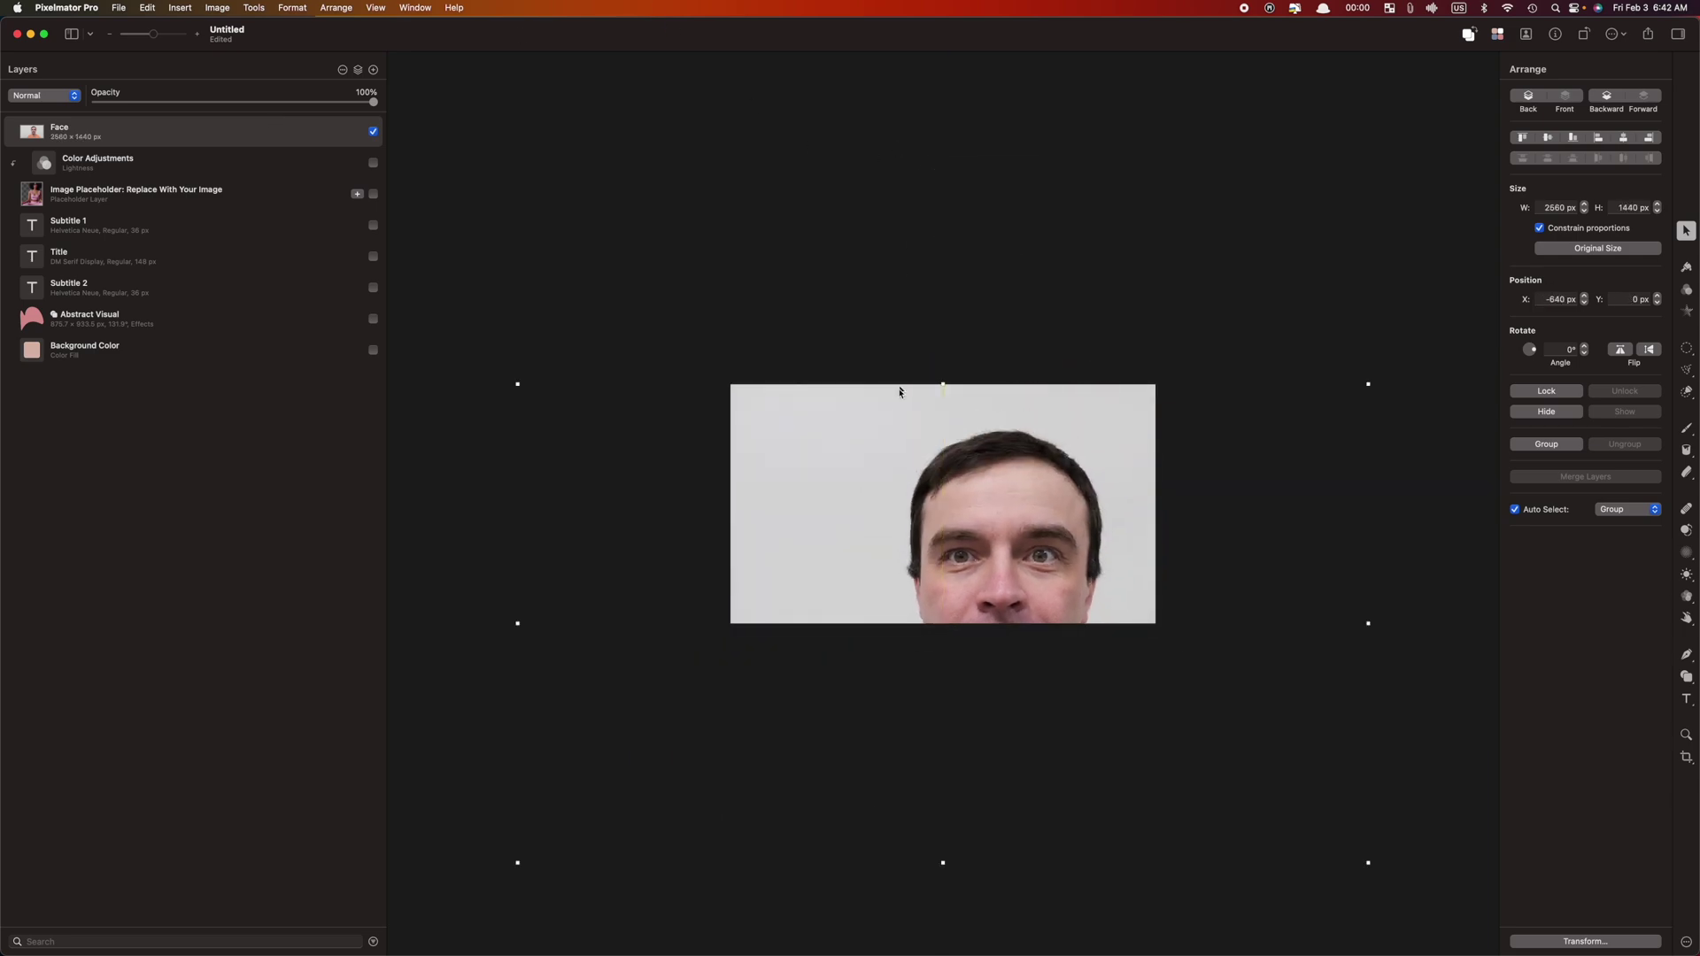
pyautogui.moveTo(944, 871); pyautogui.dragTo(933, 625)
pyautogui.press('super+equal')
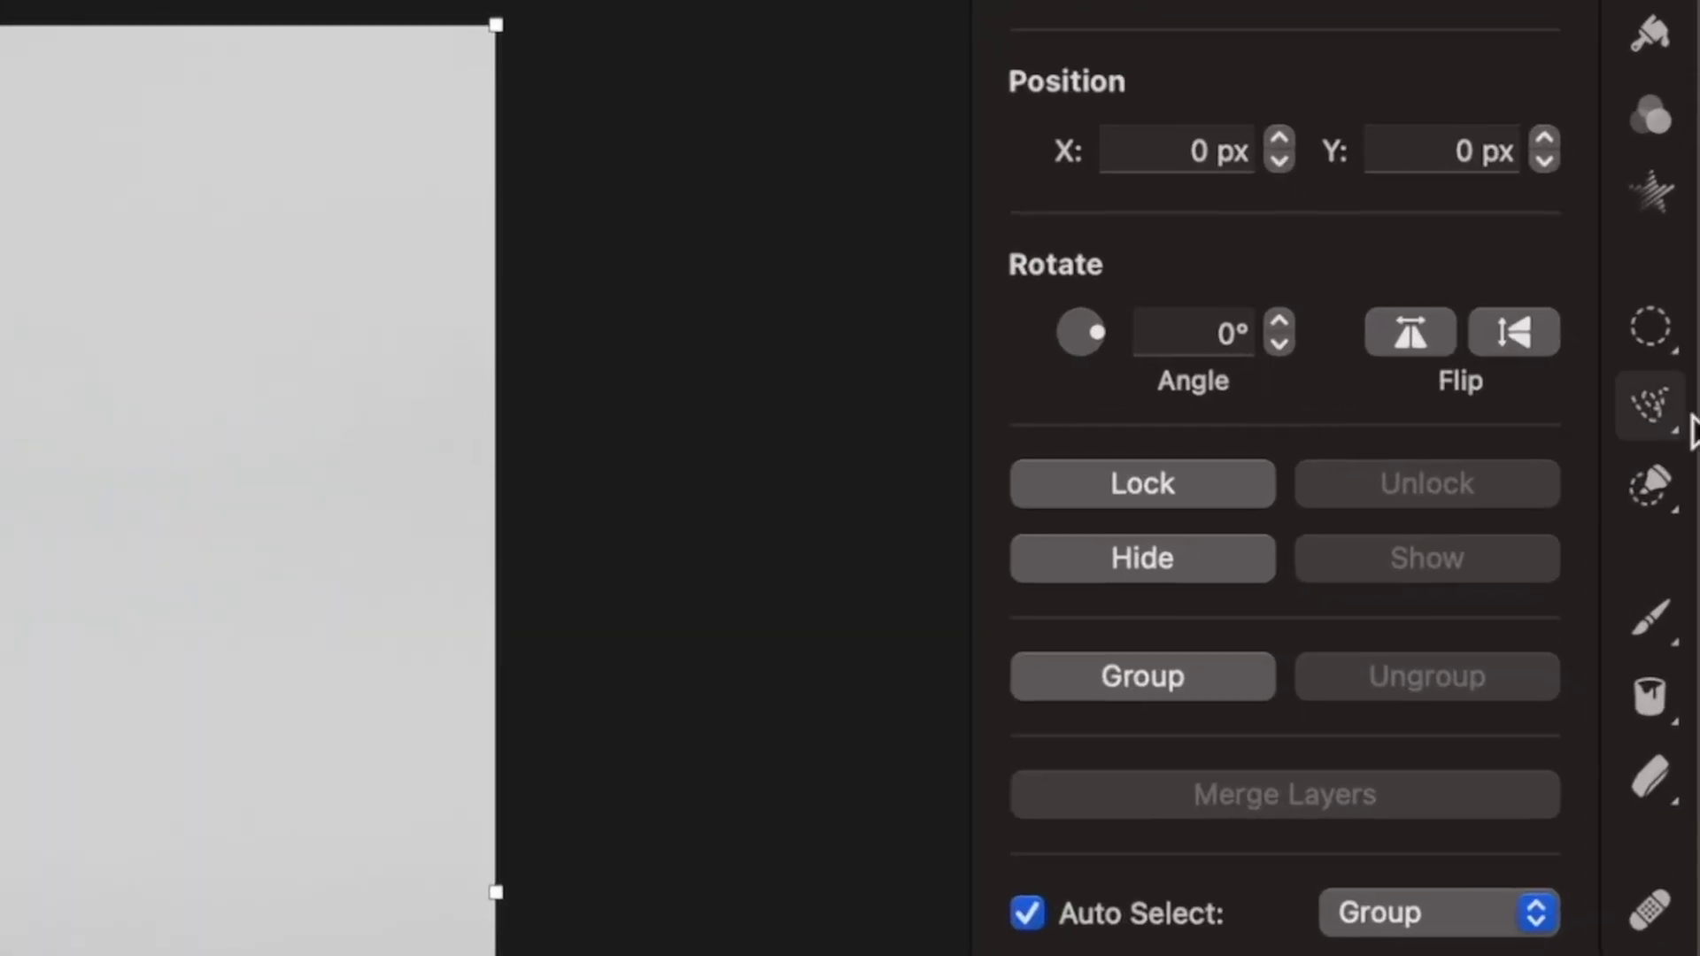
# Automatically select the man using the Quick Selection tool's Select Subject
pyautogui.moveTo(1688, 393)
pyautogui.click(1661, 492)
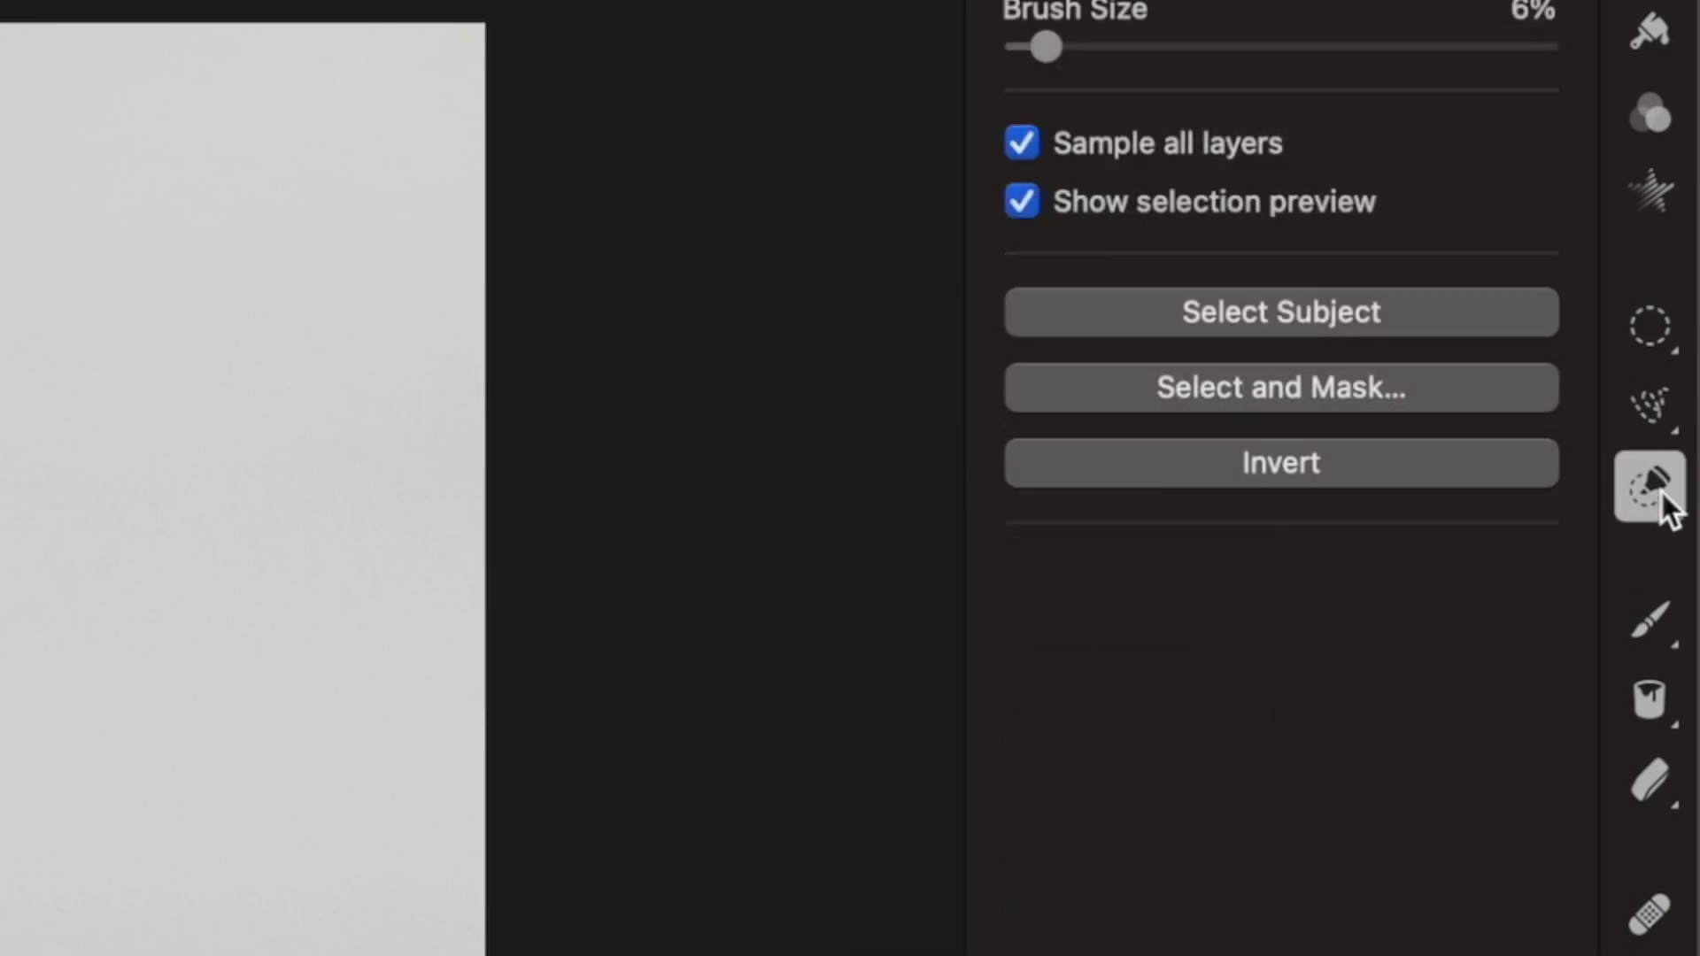
pyautogui.click(1266, 321)
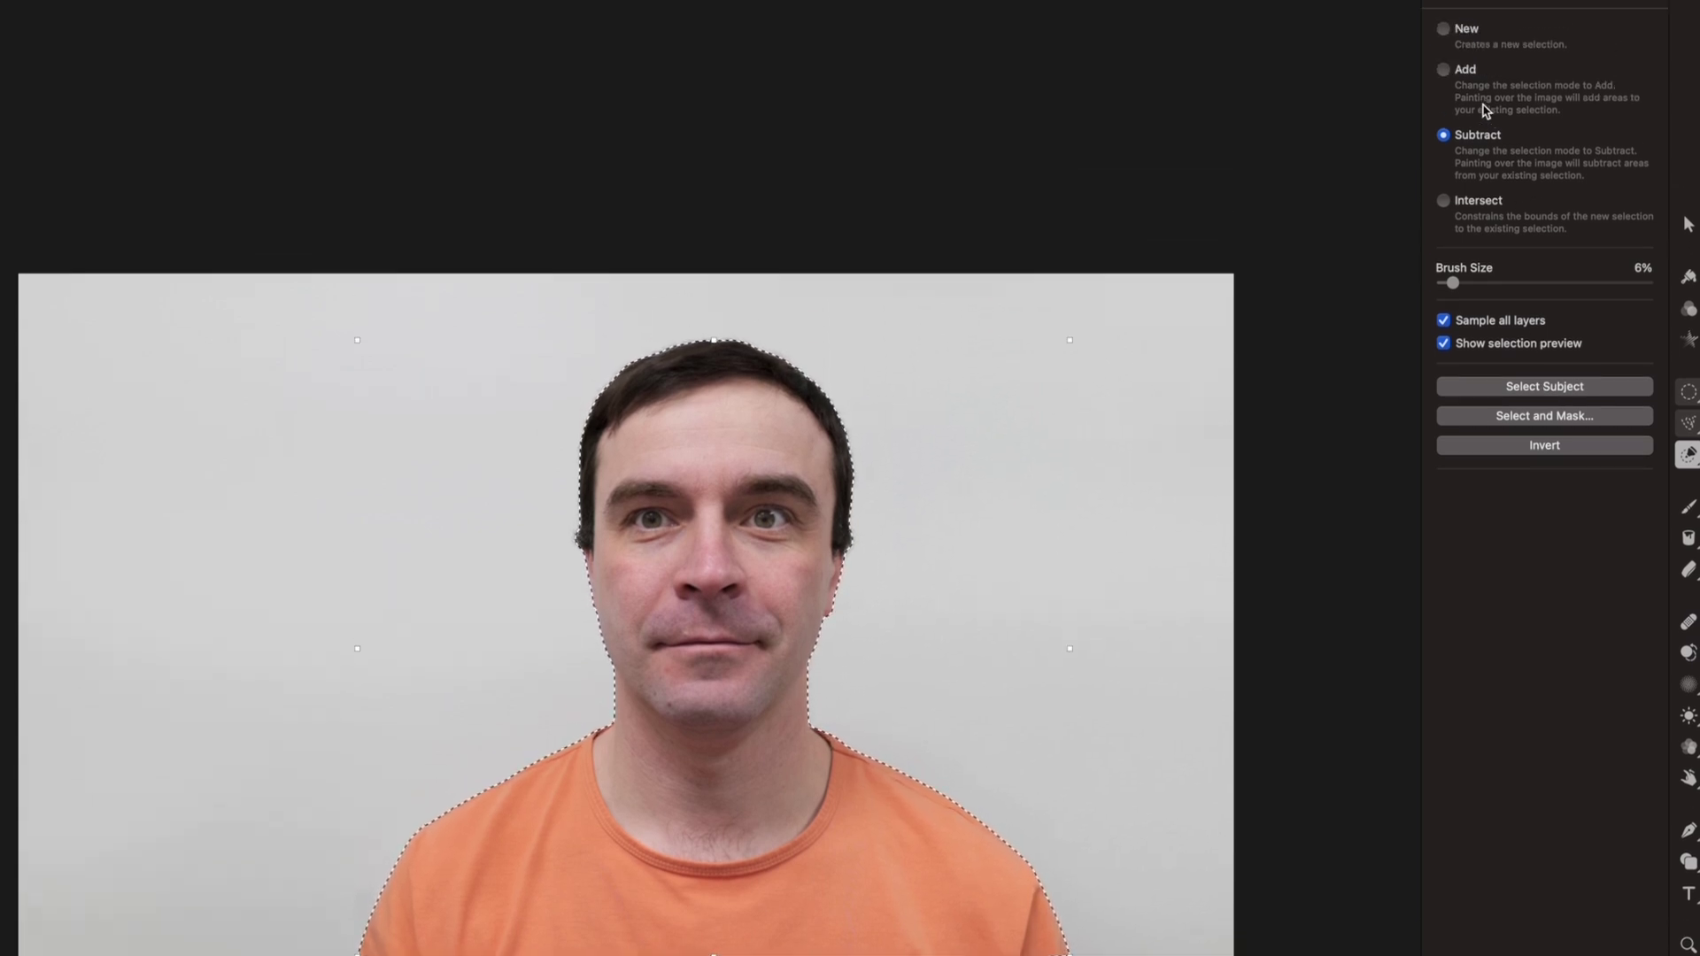
# Add the missed cheek and under-nose areas, then bring up Select and Mask output options
pyautogui.click(1443, 93)
pyautogui.moveTo(832, 456); pyautogui.dragTo(820, 506)
pyautogui.moveTo(820, 631); pyautogui.dragTo(806, 699)
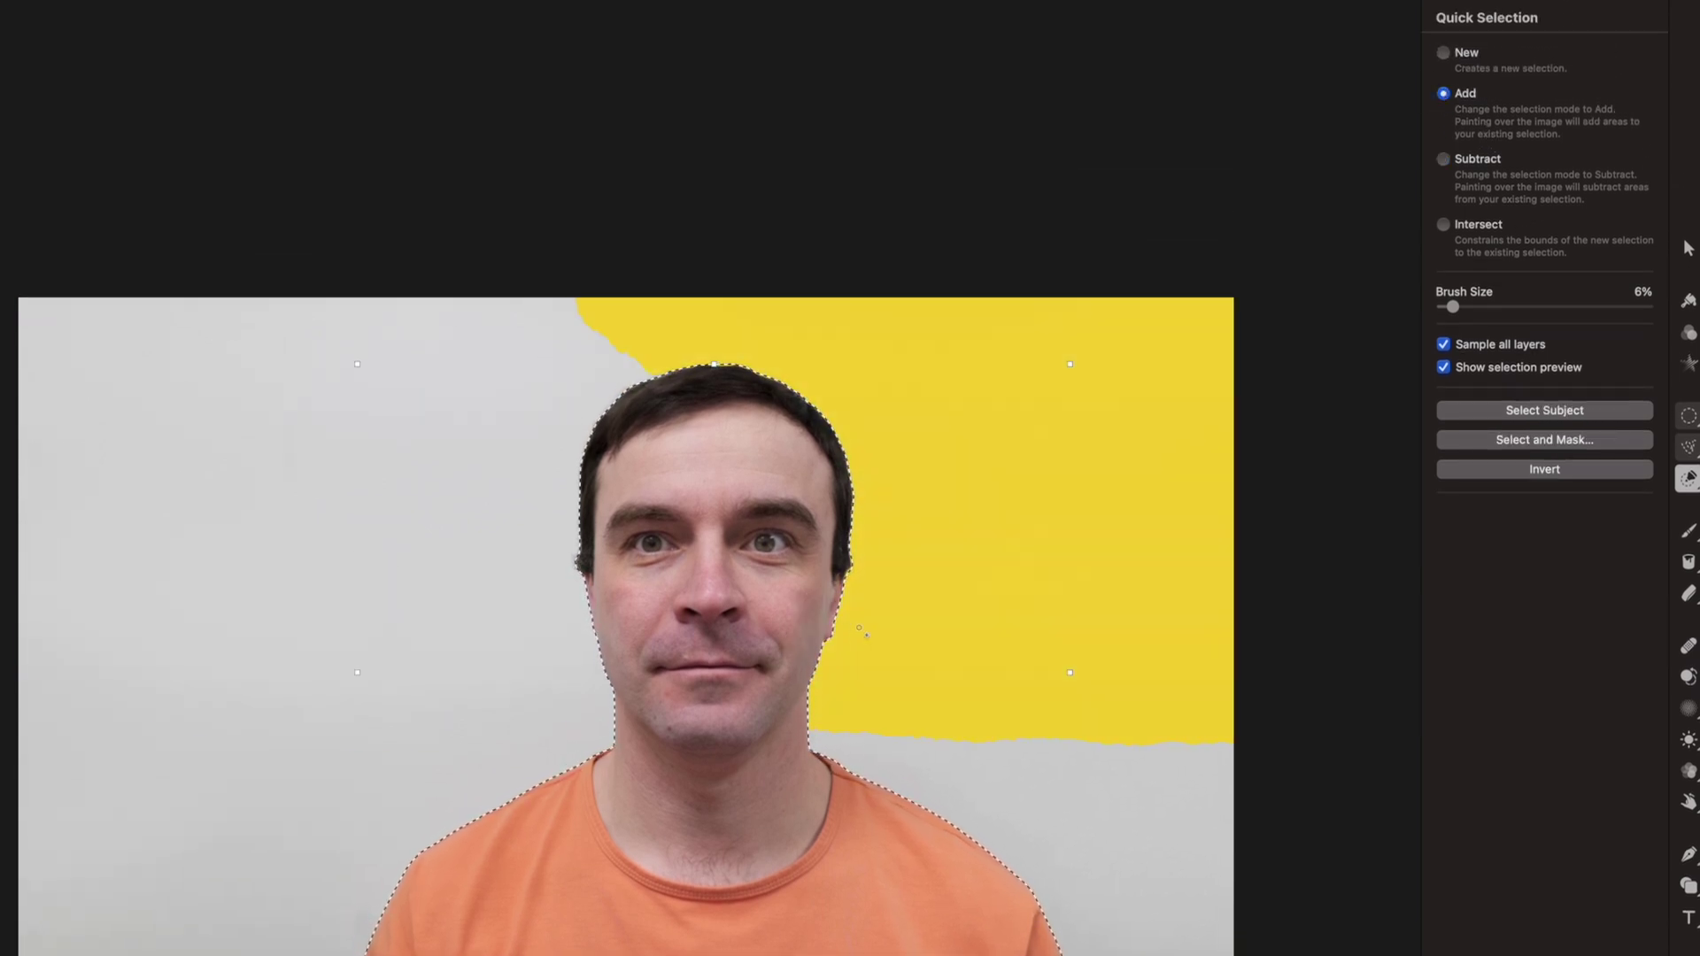
pyautogui.moveTo(693, 626); pyautogui.dragTo(728, 653)
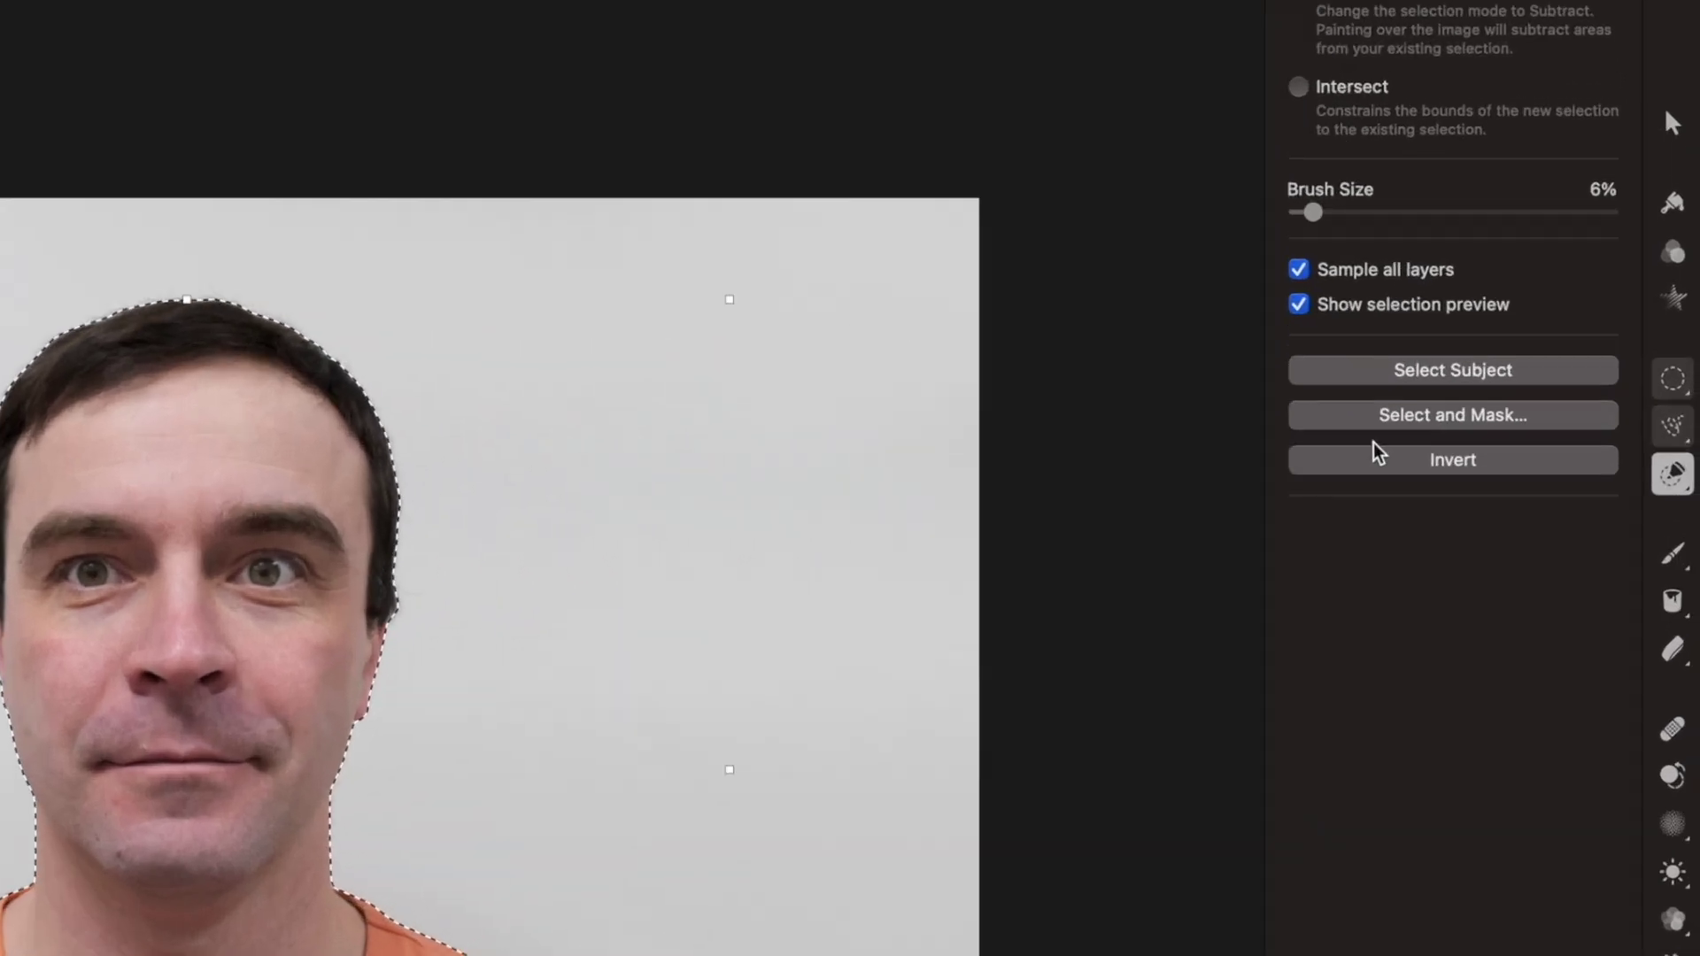
pyautogui.click(1512, 439)
pyautogui.click(1596, 605)
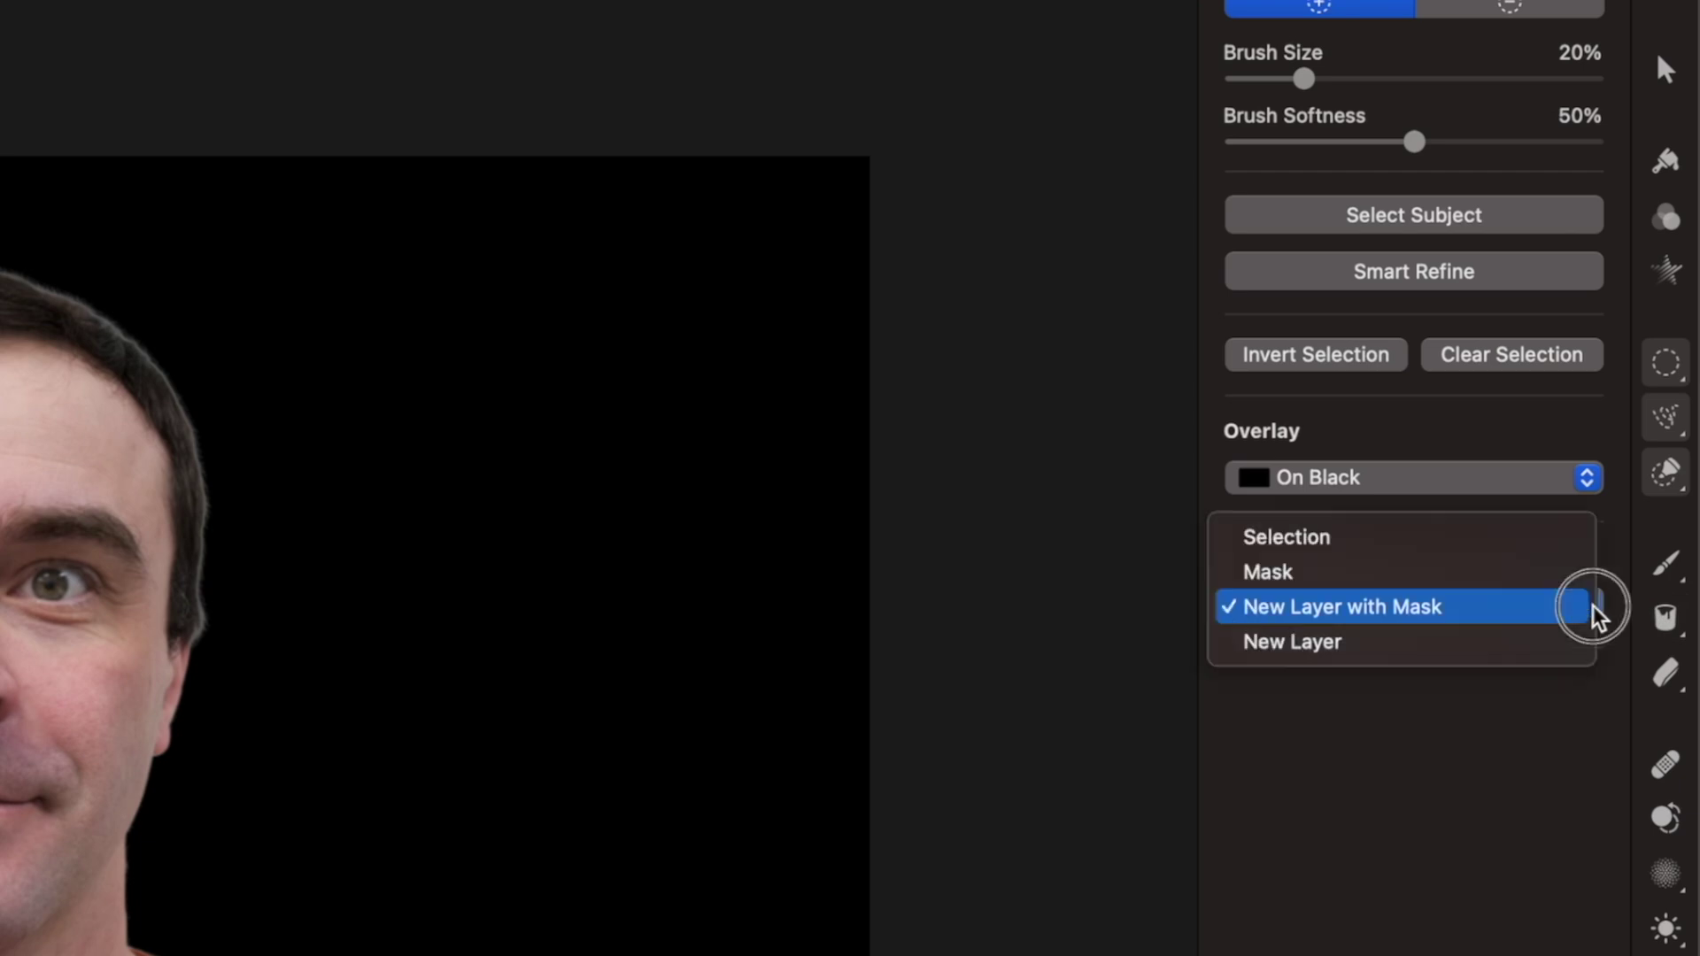
# Output the refined selection as a new layer with mask and decontaminate its edge colours
pyautogui.click(1576, 610)
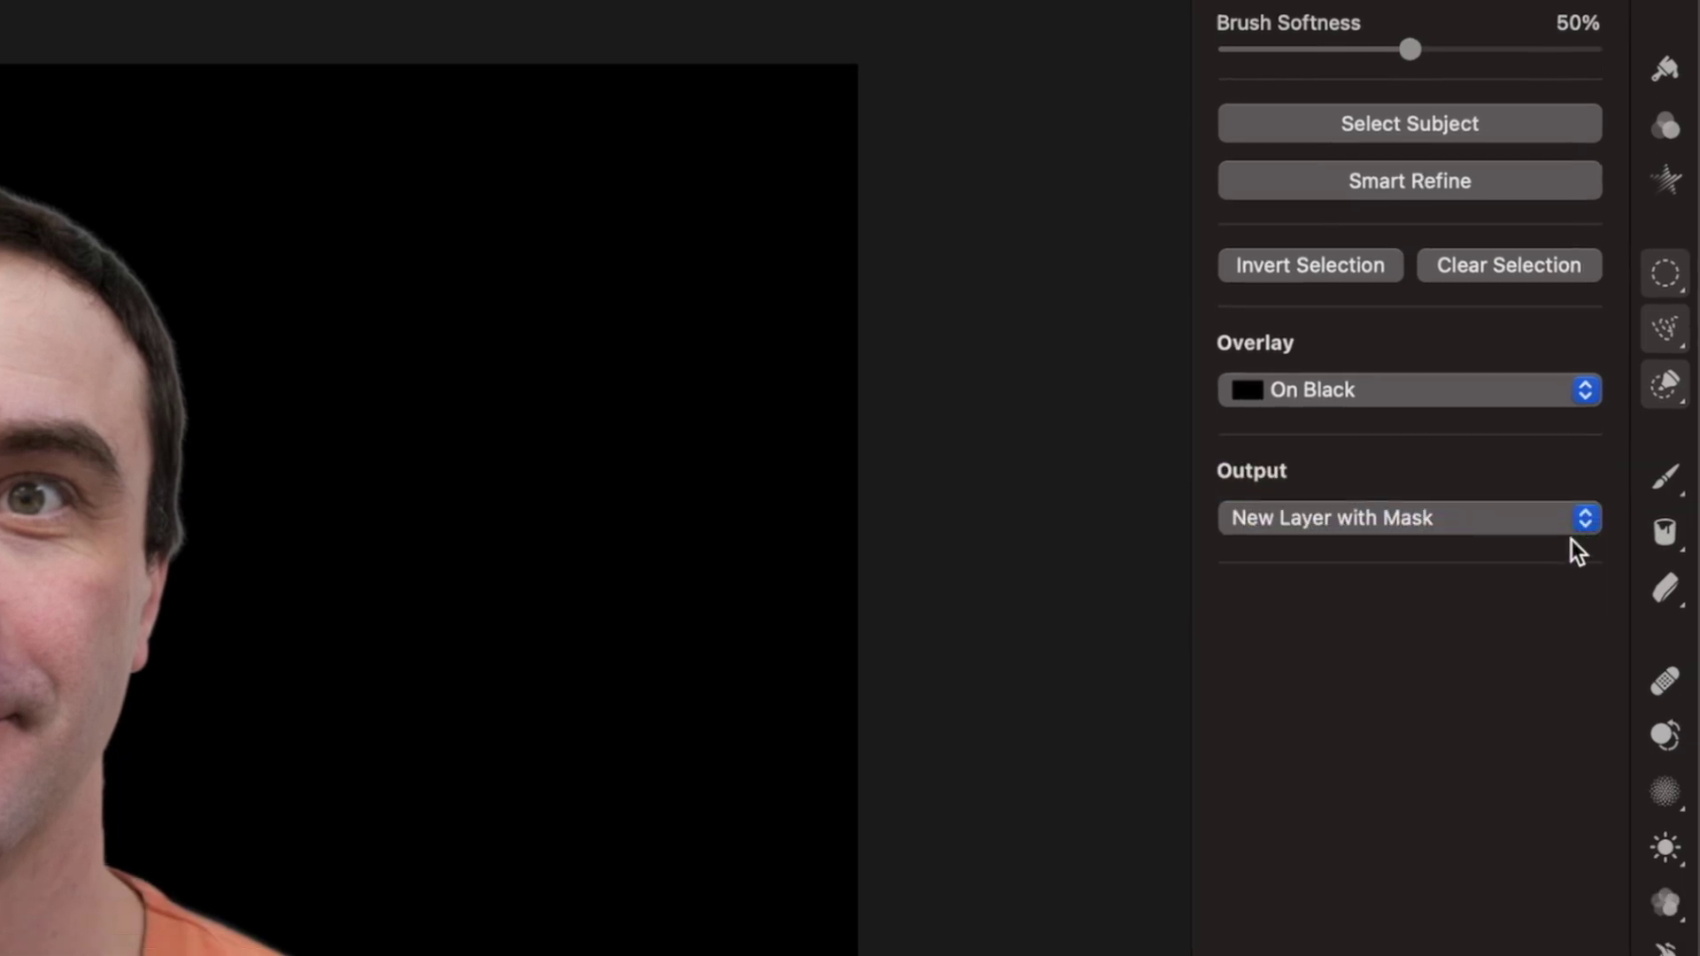
pyautogui.click(1487, 926)
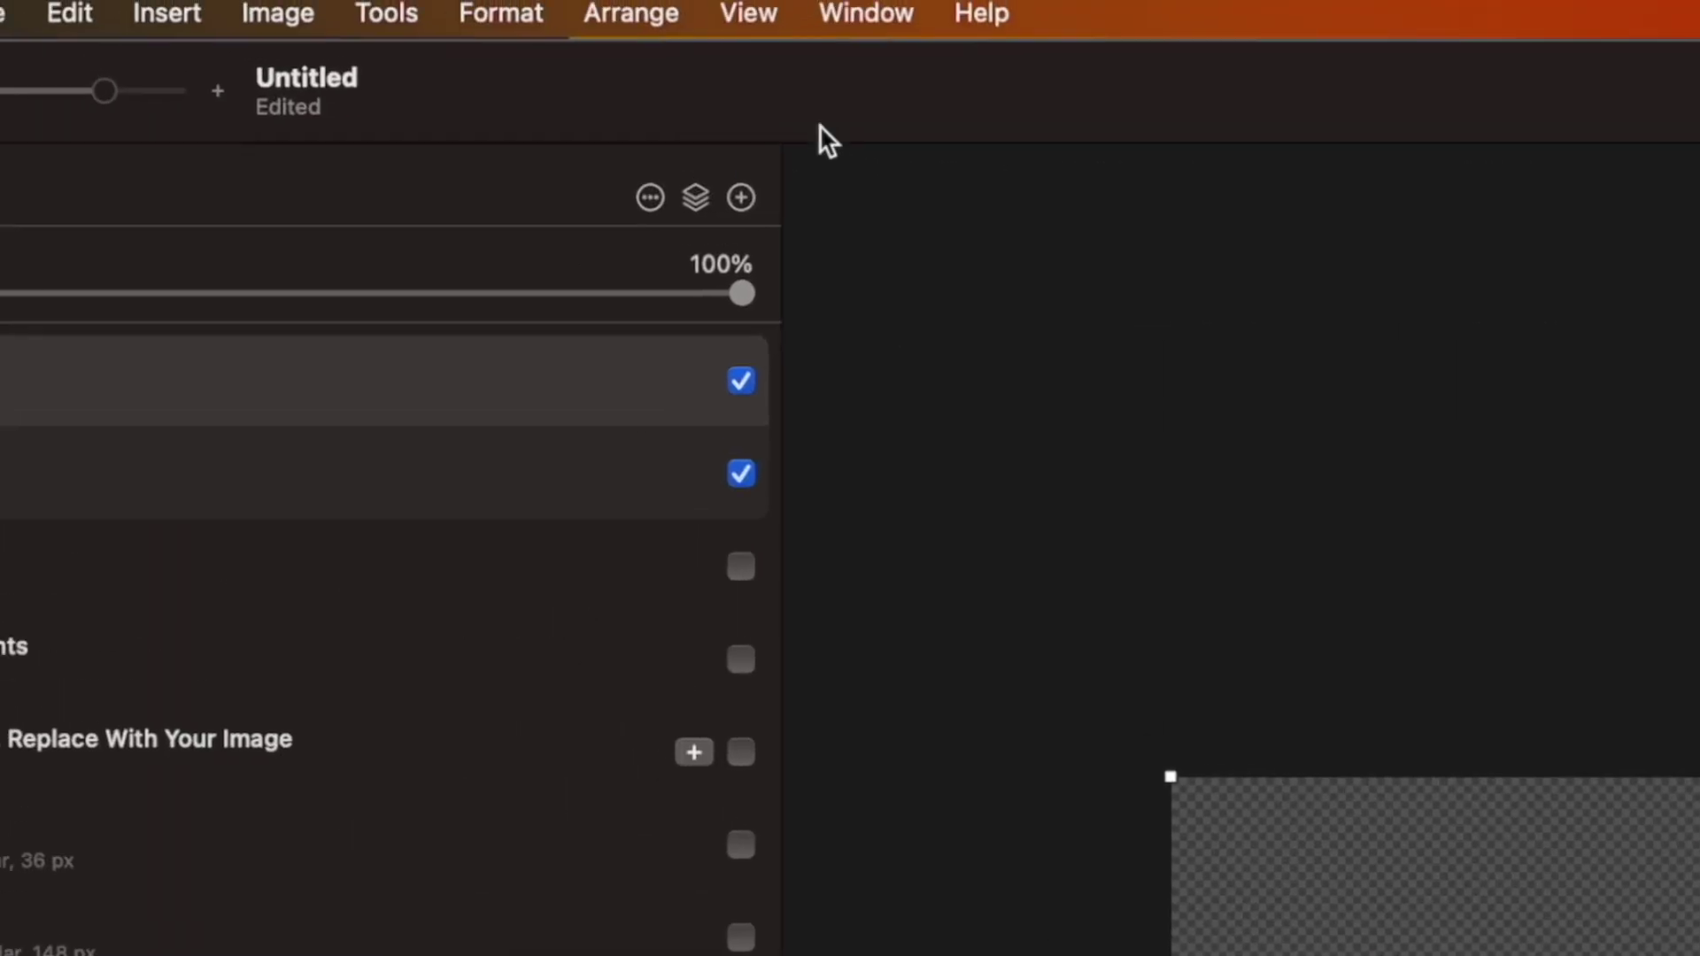
pyautogui.click(528, 21)
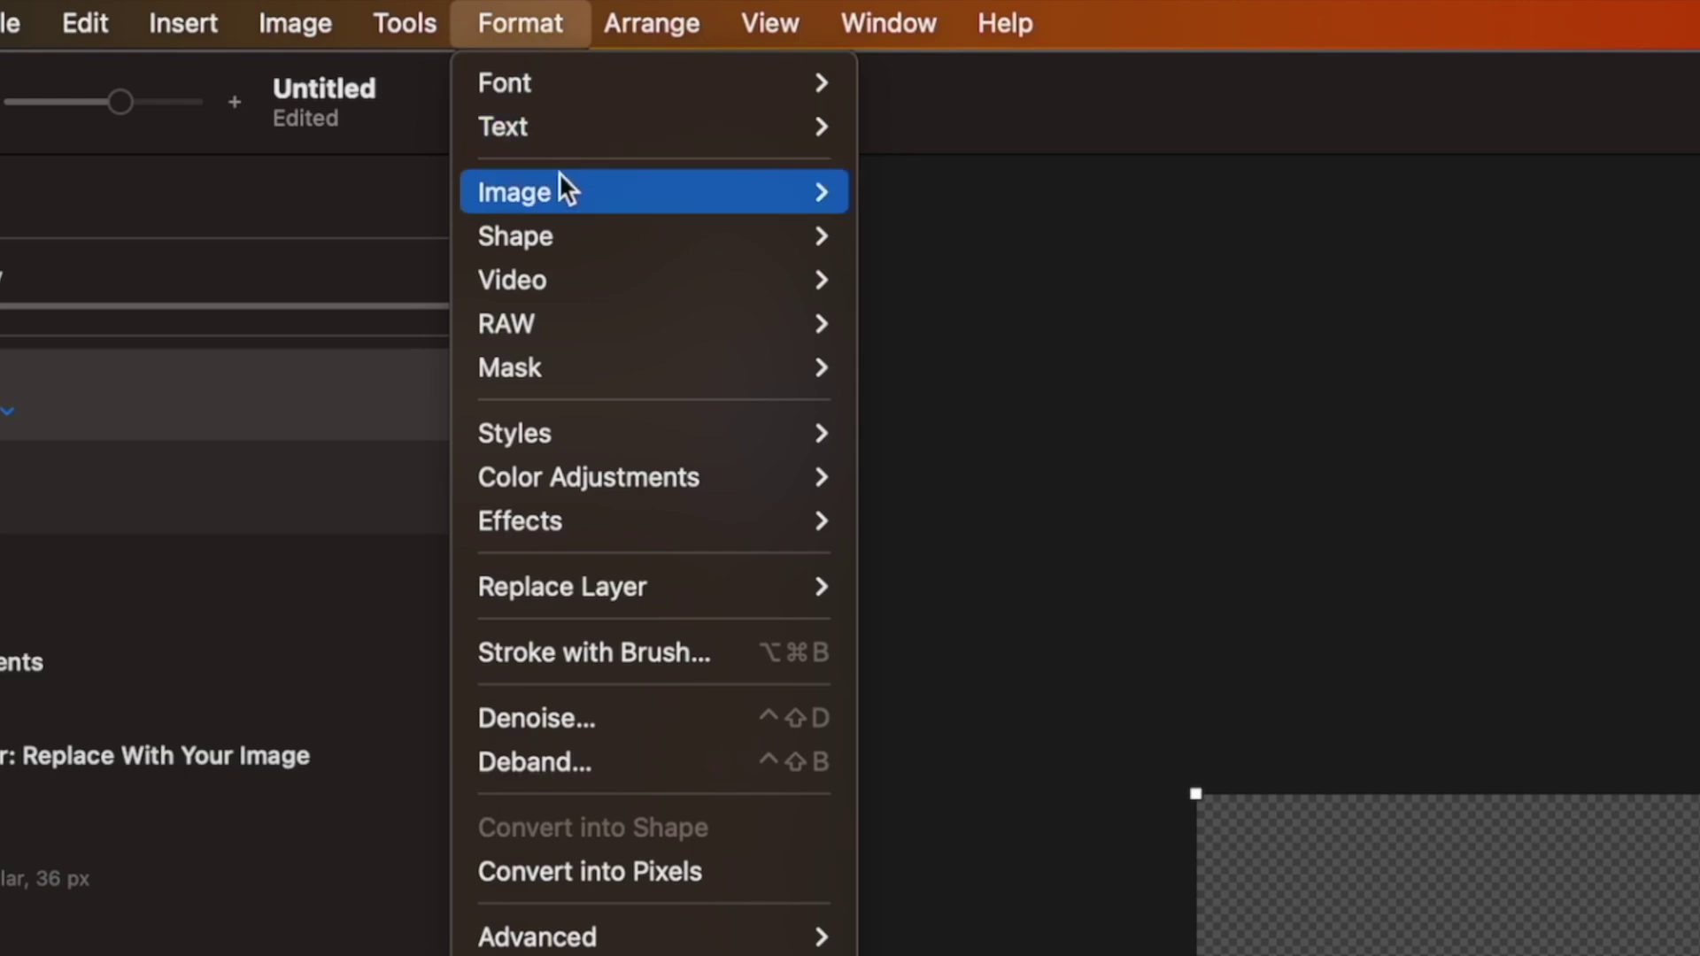
pyautogui.moveTo(561, 189)
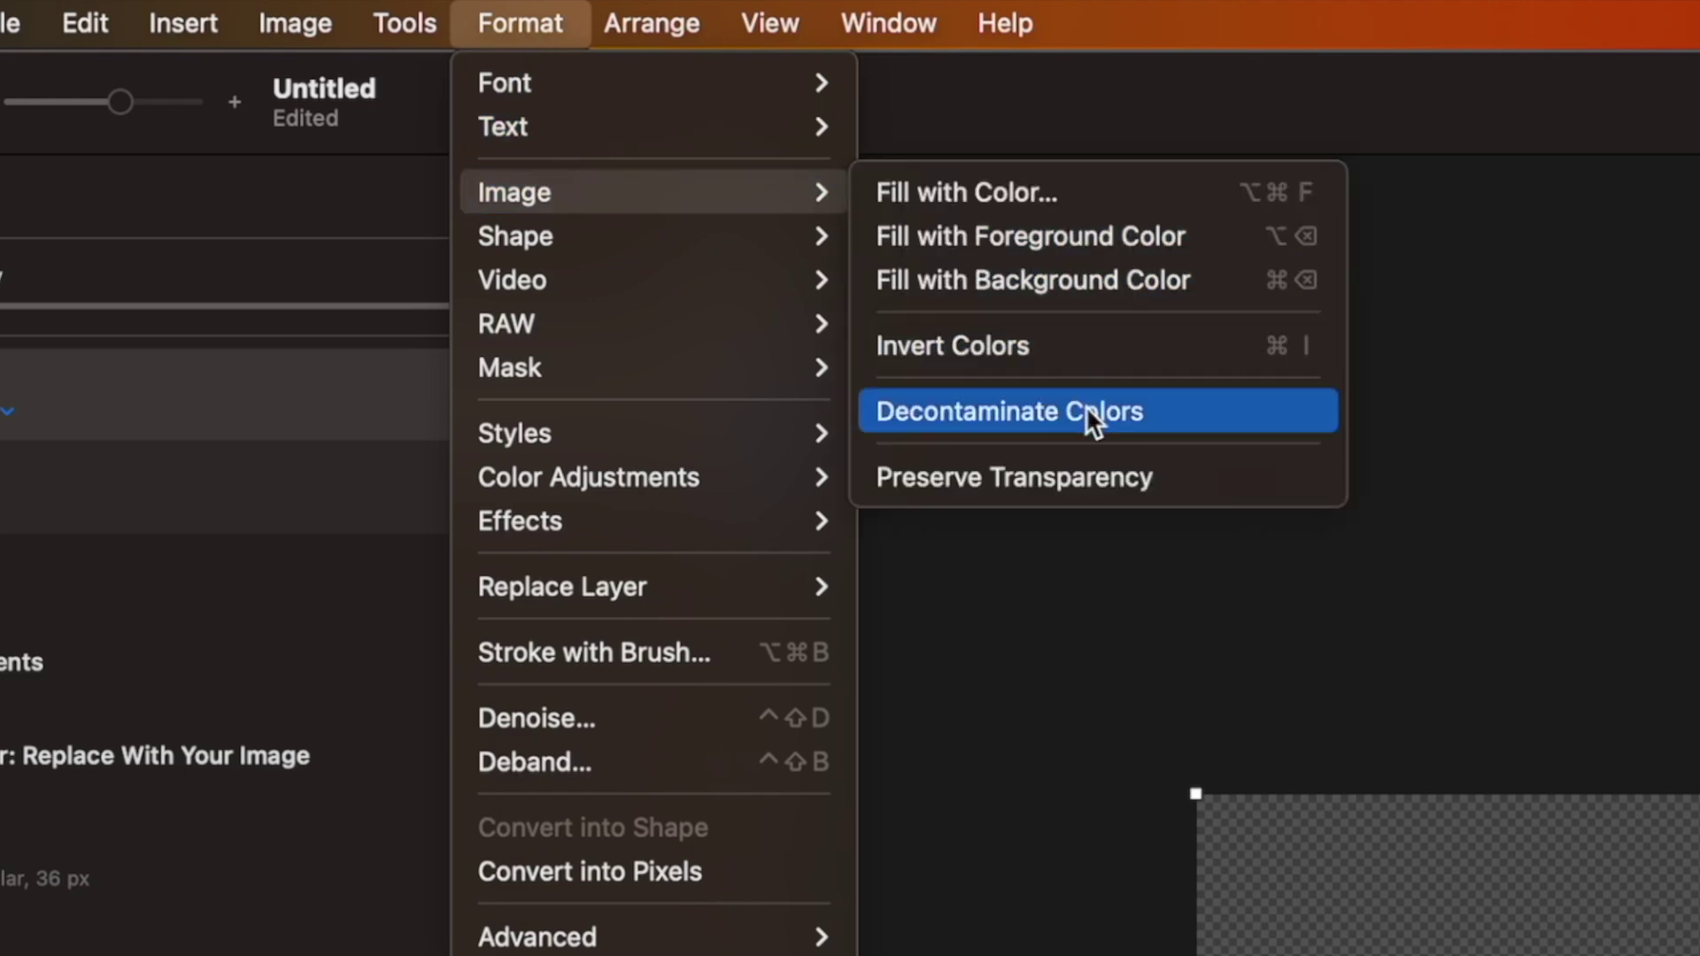
pyautogui.click(1085, 409)
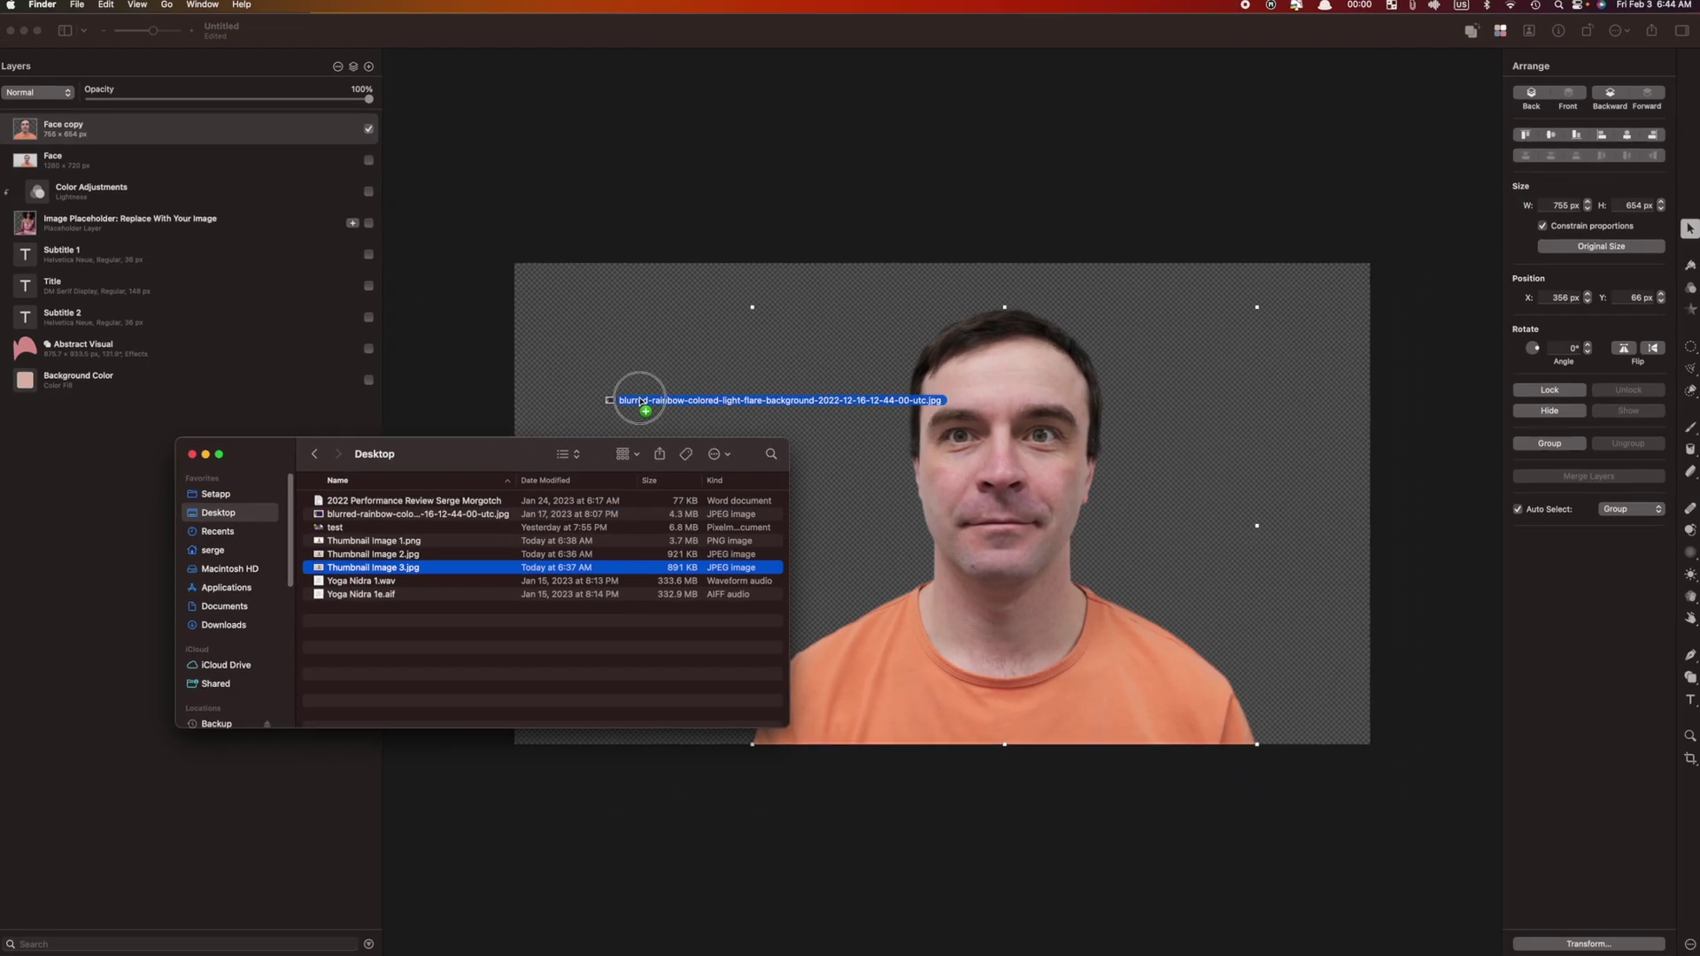
# Add the rainbow background image as a layer and resize it to cover the canvas
pyautogui.moveTo(637, 395); pyautogui.dragTo(122, 186)
pyautogui.press('super+minus')
pyautogui.moveTo(1233, 247); pyautogui.dragTo(1003, 449)
# Move the Title layer above the rainbow background and nudge the face cutout slightly right
pyautogui.click(996, 456)
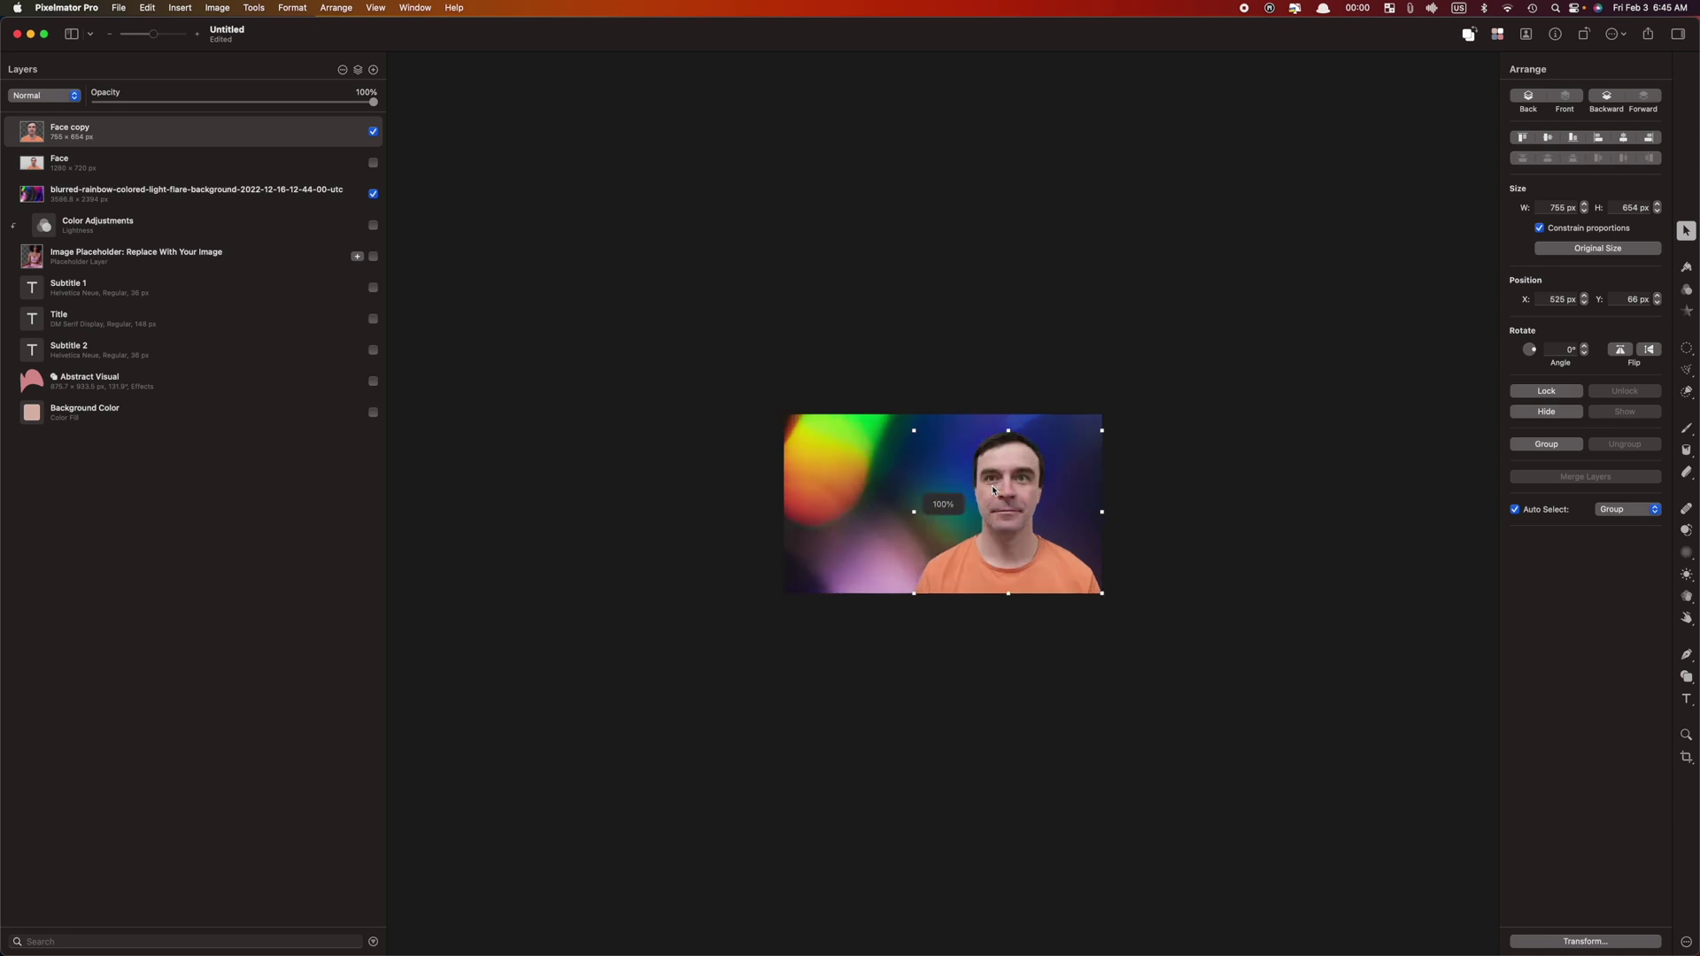
pyautogui.press('super+plus')
pyautogui.moveTo(356, 318); pyautogui.dragTo(177, 181)
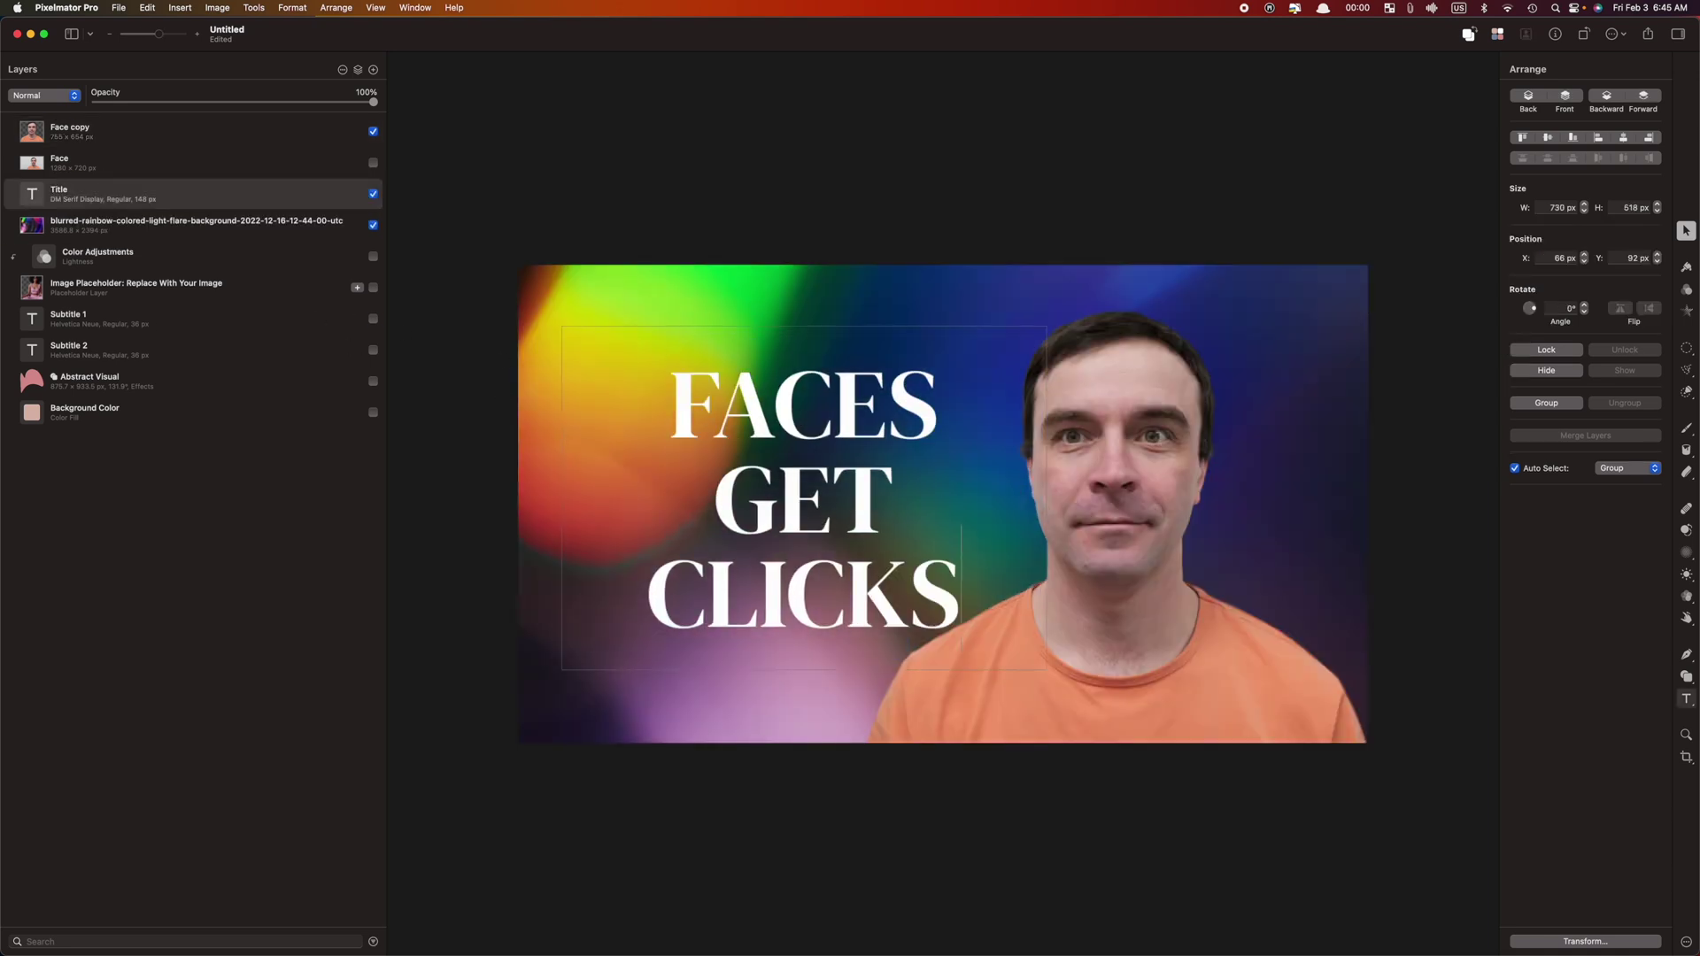
pyautogui.moveTo(1095, 461); pyautogui.dragTo(1114, 461)
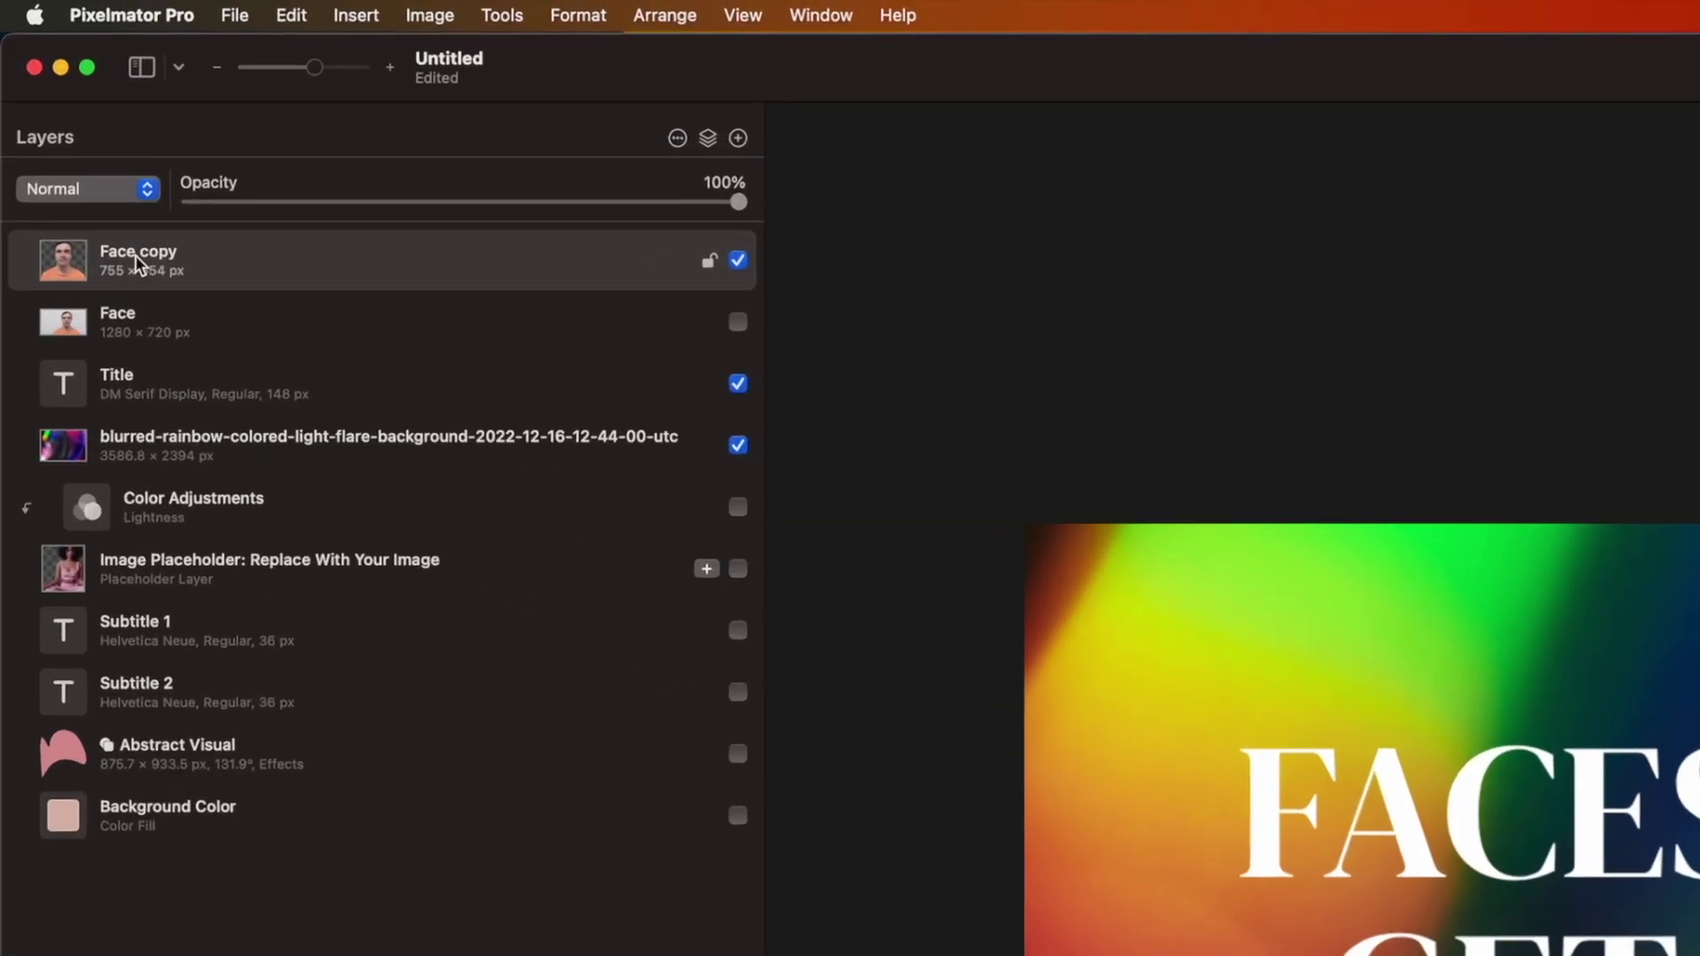
# Duplicate the Face copy layer and select the lower copy
pyautogui.rightClick(133, 260)
pyautogui.click(182, 429)
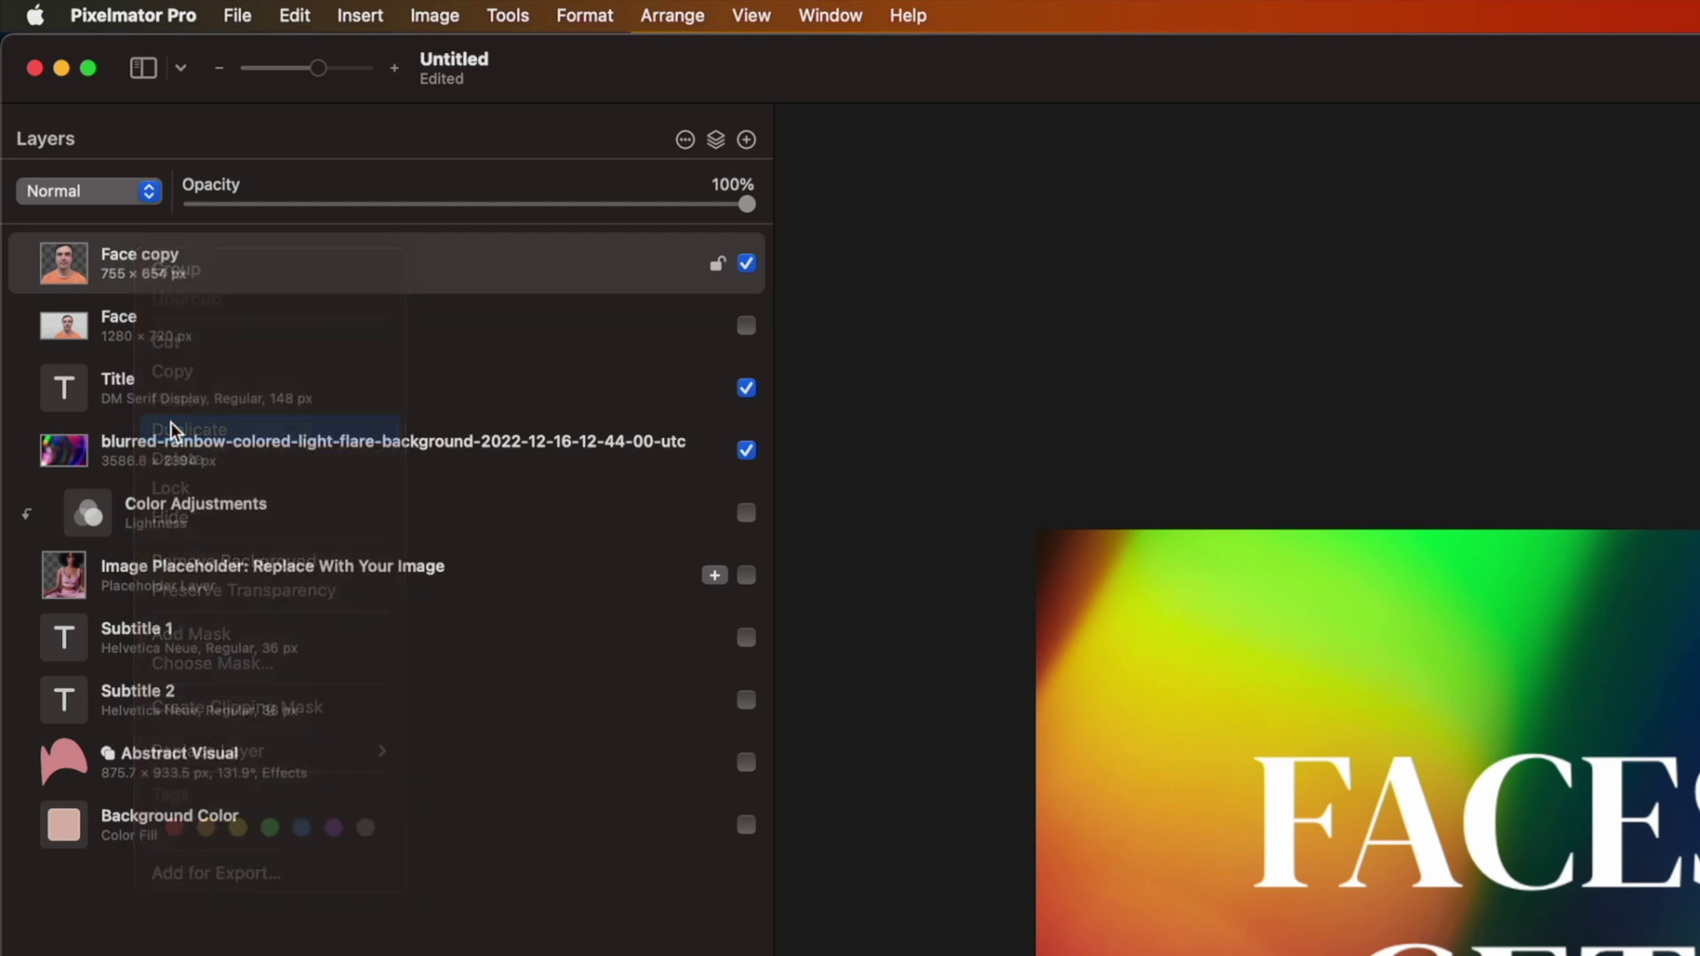
pyautogui.click(672, 312)
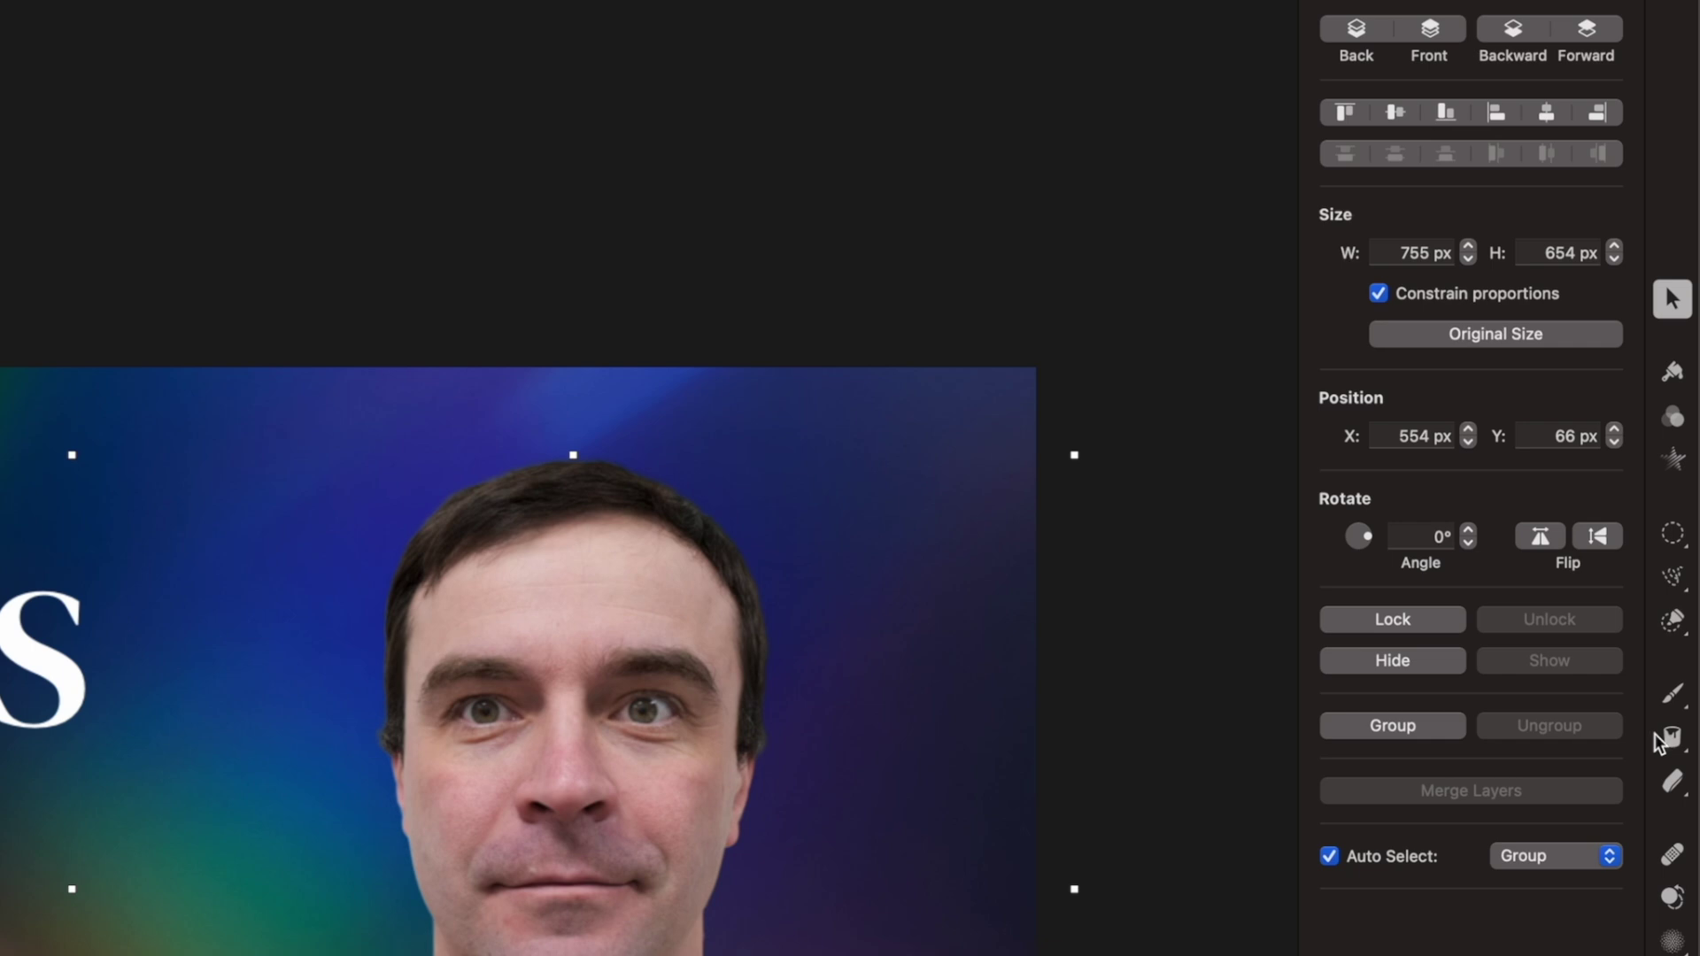
# Fill the lower Face copy solid white with the Paint Bucket to make a head silhouette
pyautogui.click(1669, 737)
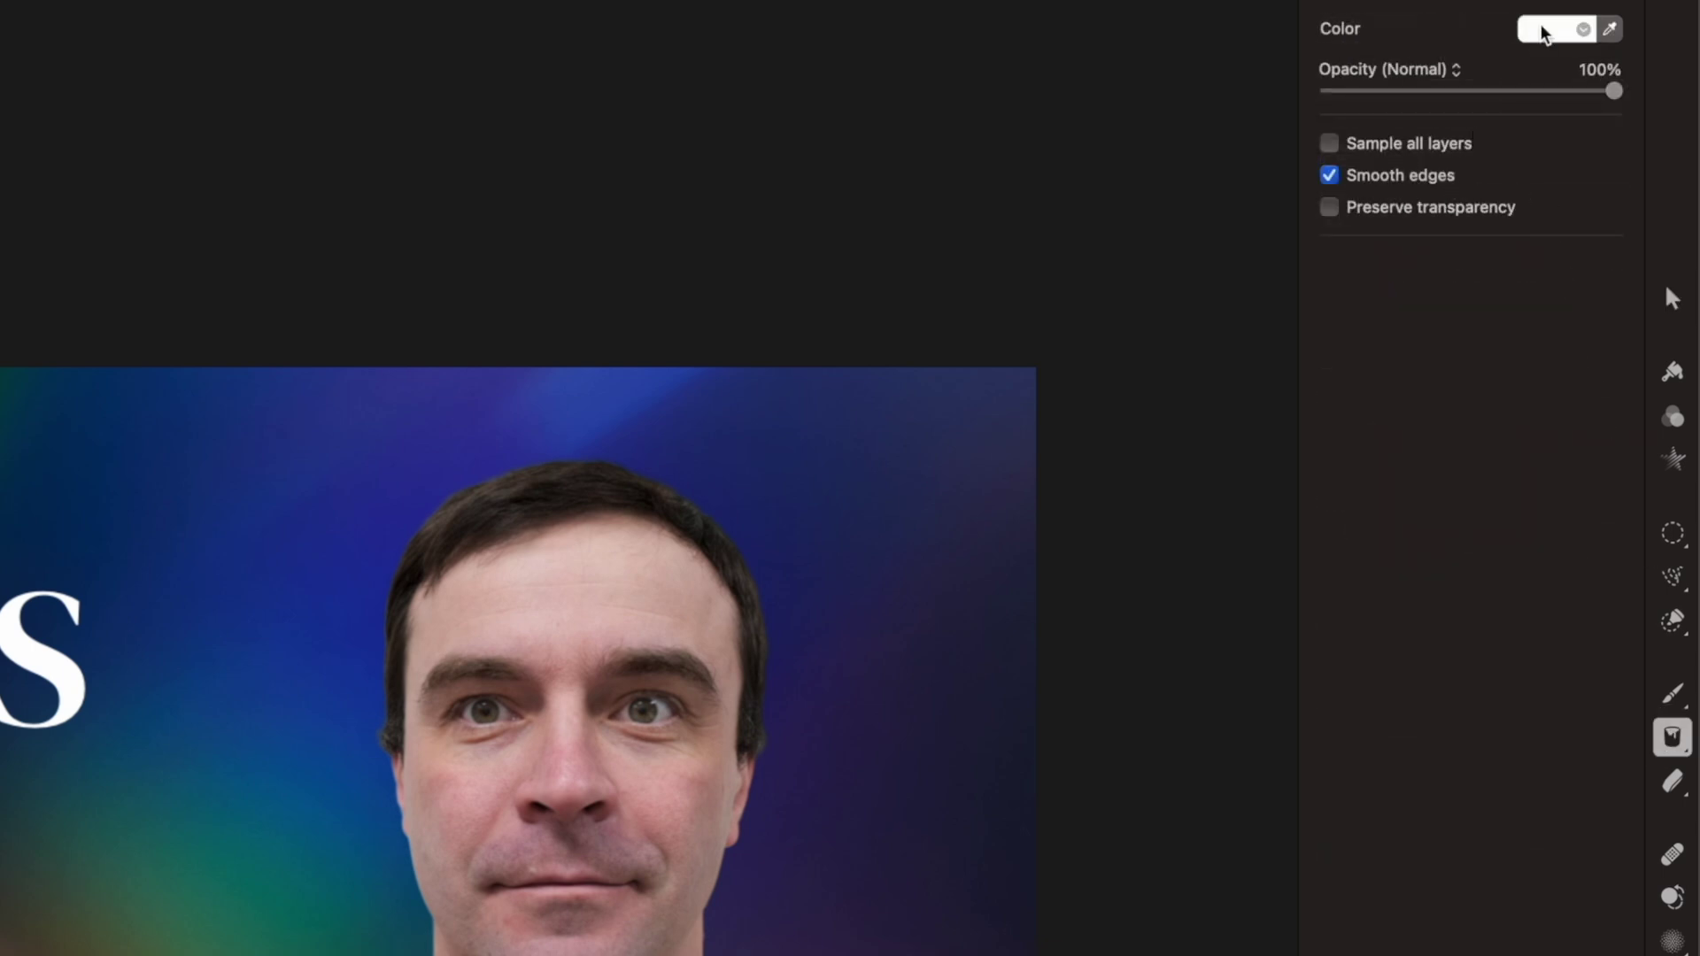
pyautogui.click(1580, 31)
pyautogui.click(1342, 735)
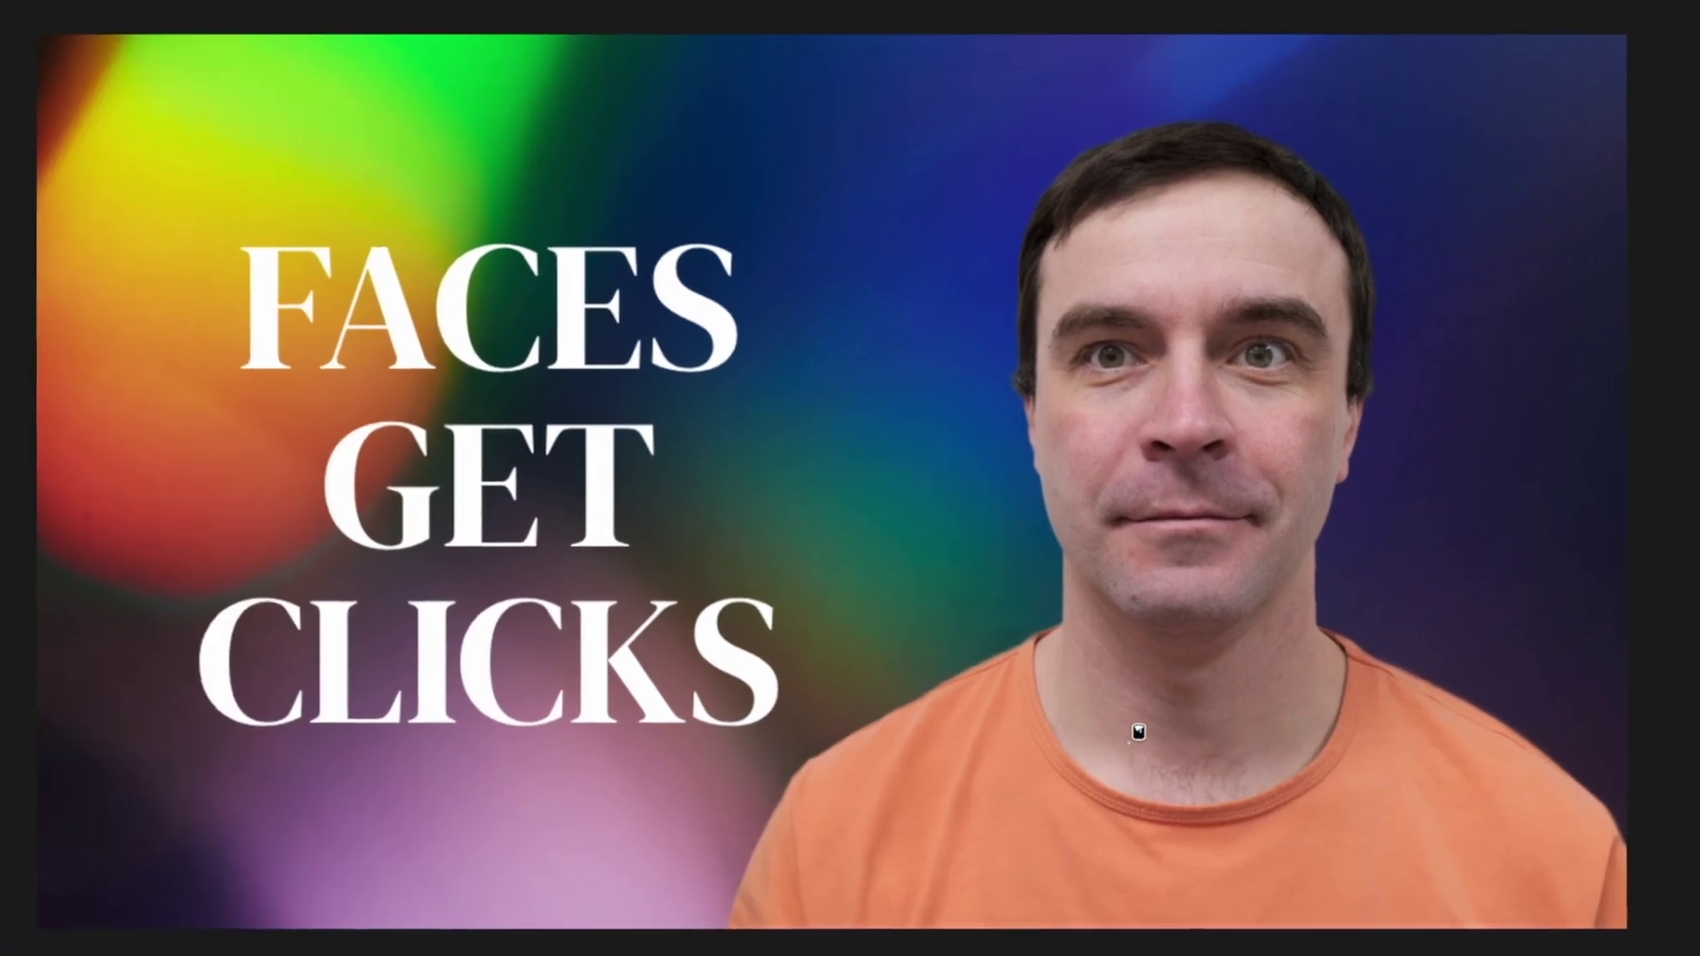
pyautogui.moveTo(1129, 713)
pyautogui.mouseDown()
pyautogui.moveTo(1126, 733)
pyautogui.moveTo(1257, 785)
pyautogui.moveTo(1354, 787)
pyautogui.mouseUp()
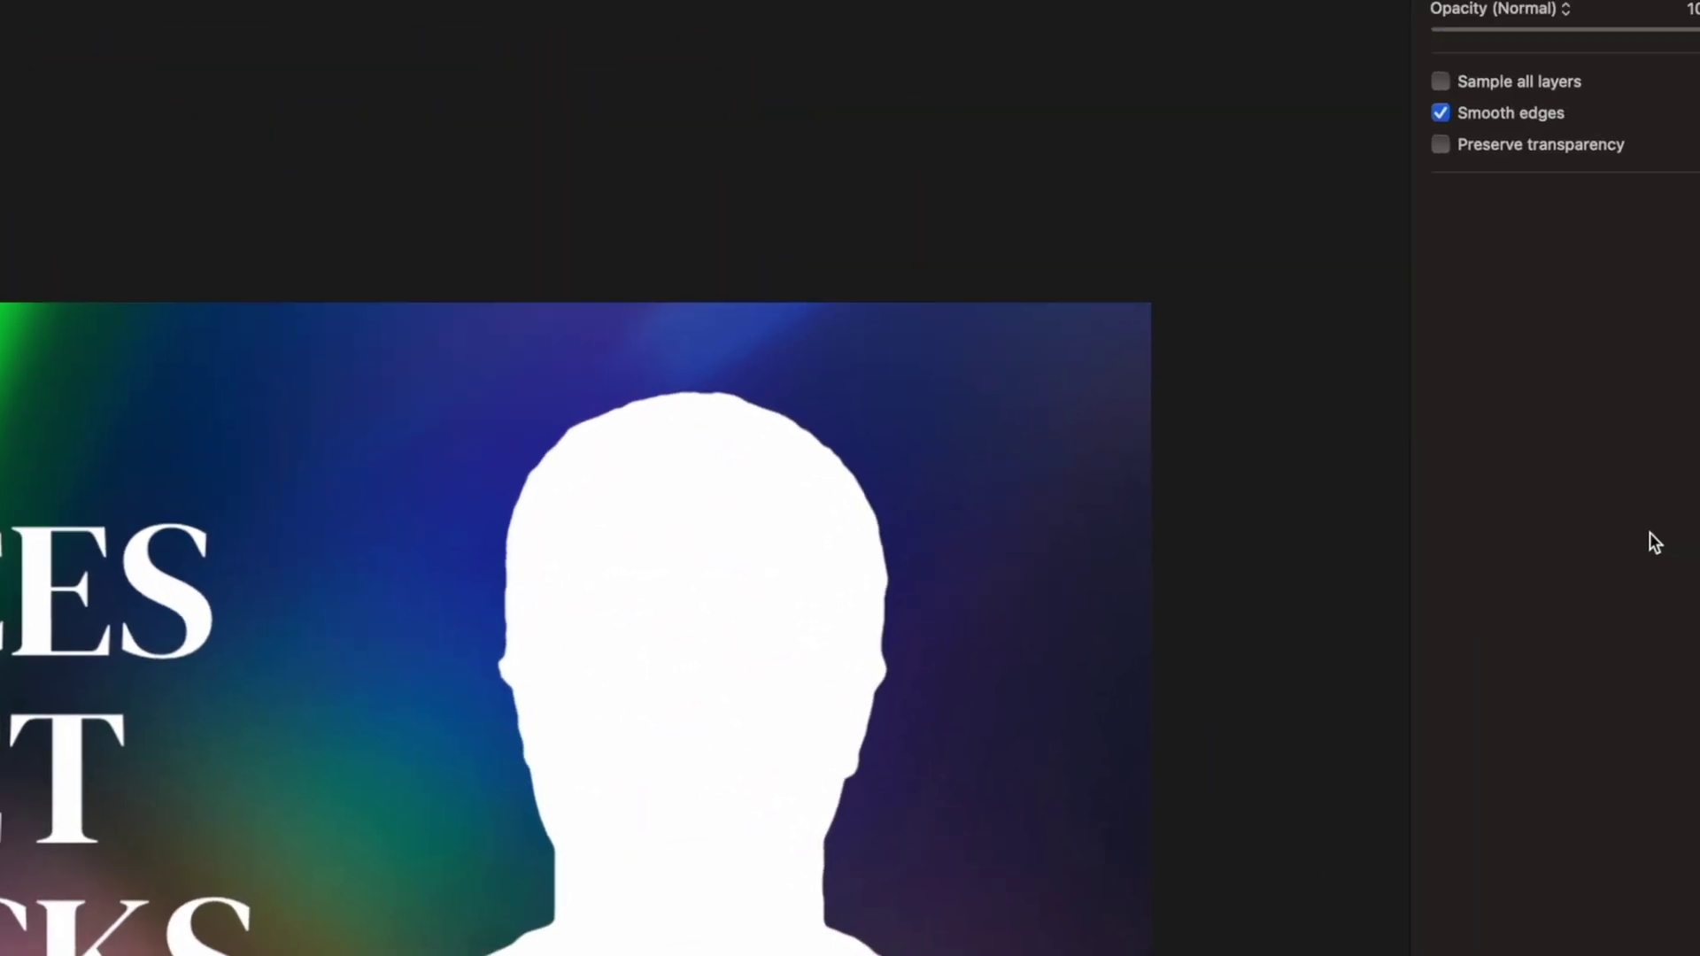
pyautogui.click(1673, 468)
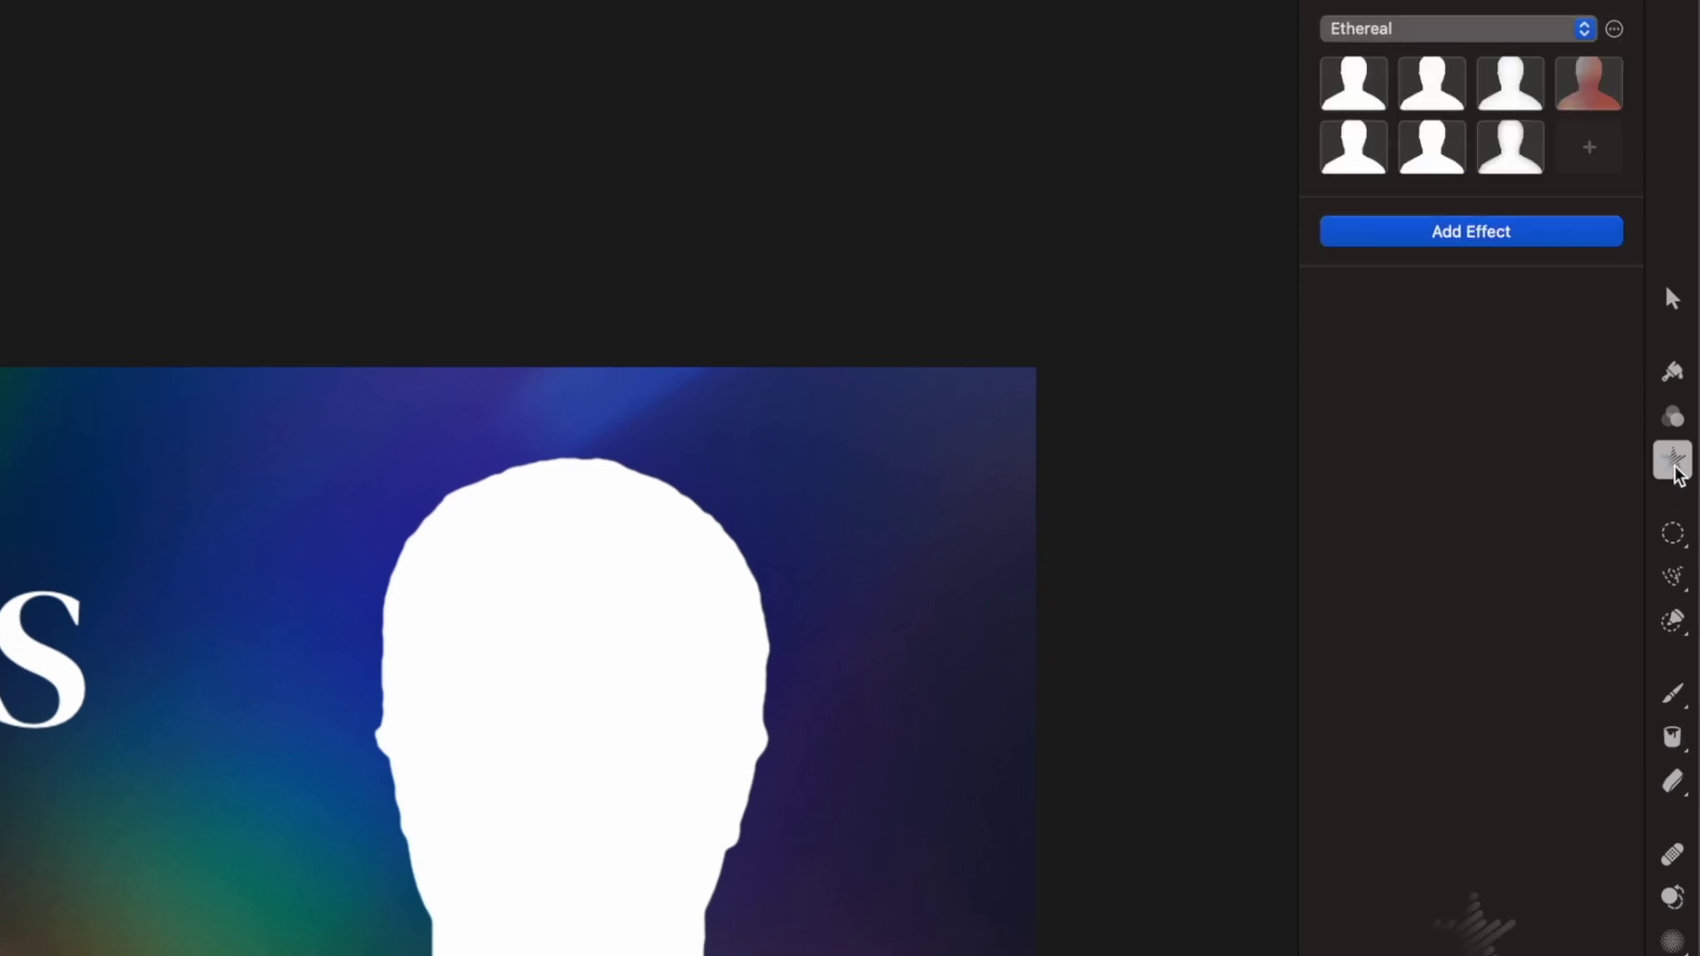
# Add a Gaussian blur (10.0 px radius) to the white silhouette for a soft glow
pyautogui.click(1491, 237)
pyautogui.click(1381, 387)
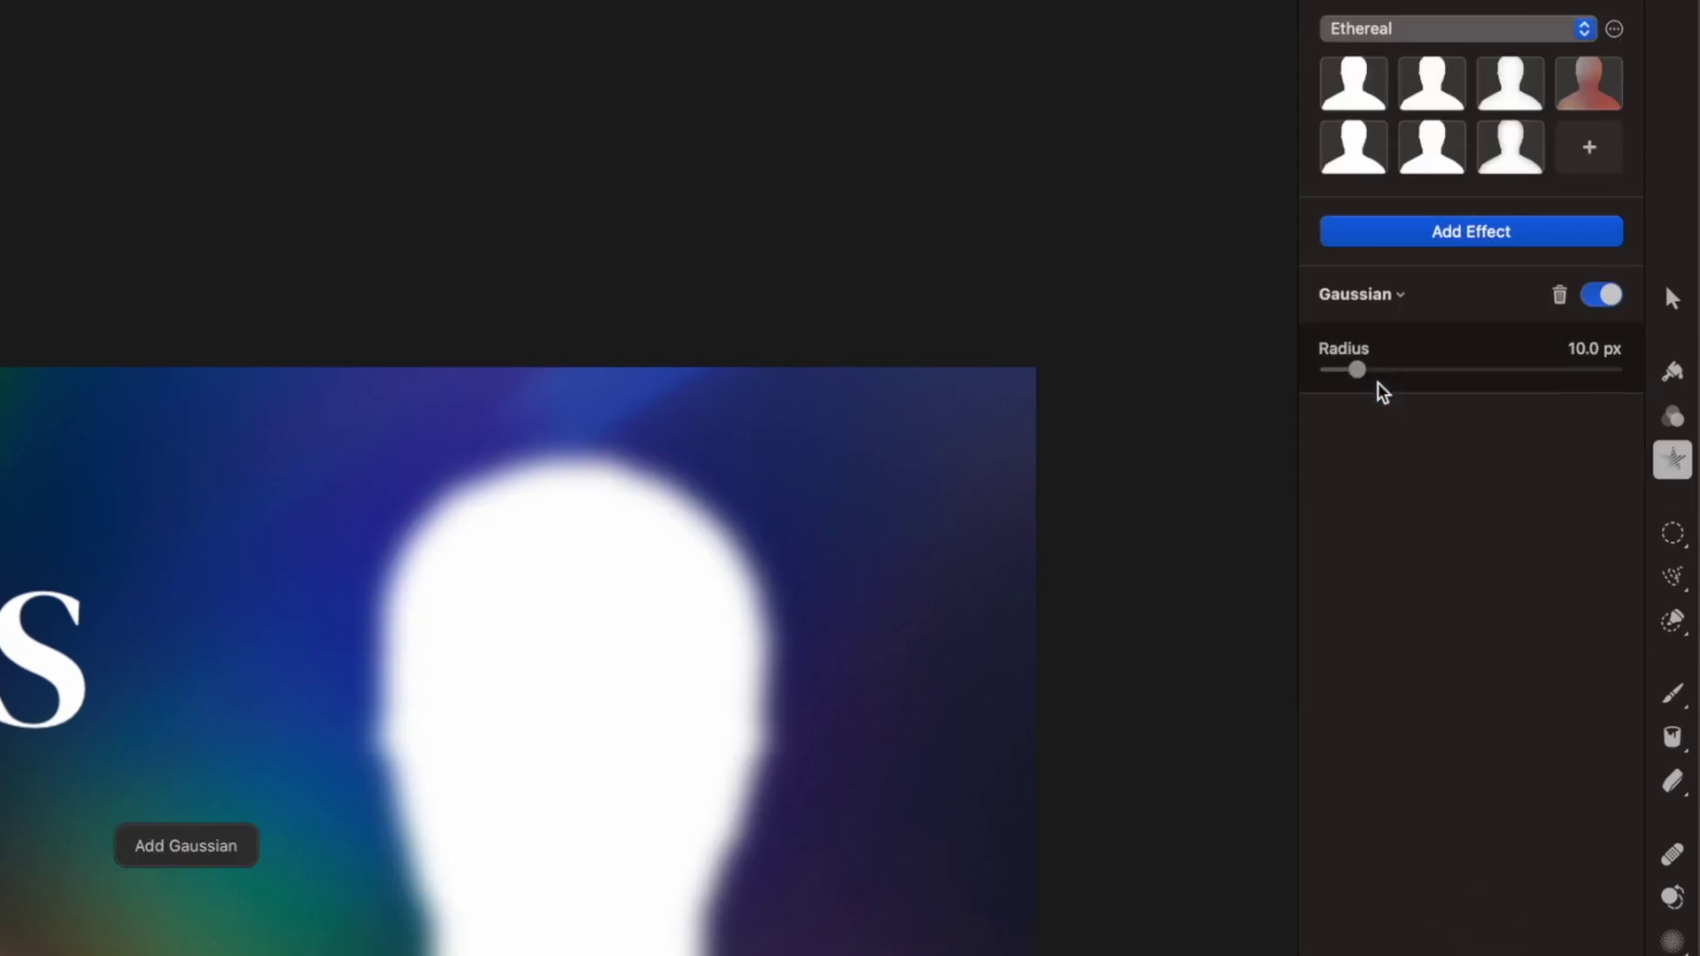